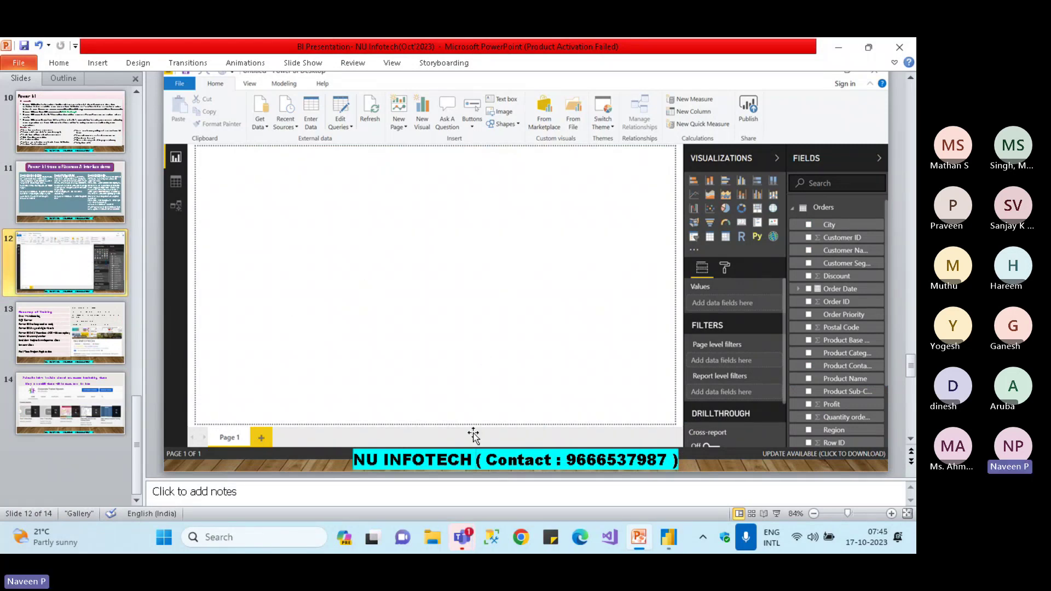
Check the Power BI Training meeting chat in Microsoft Teams for messages and return to the PowerPoint presentation
mouse_move(466, 535)
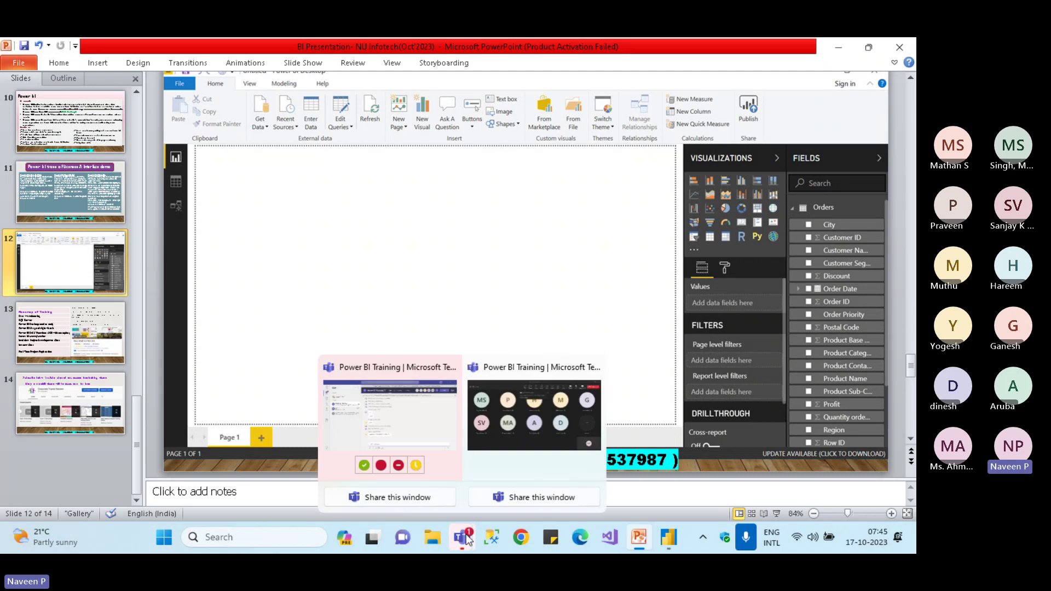
click(408, 421)
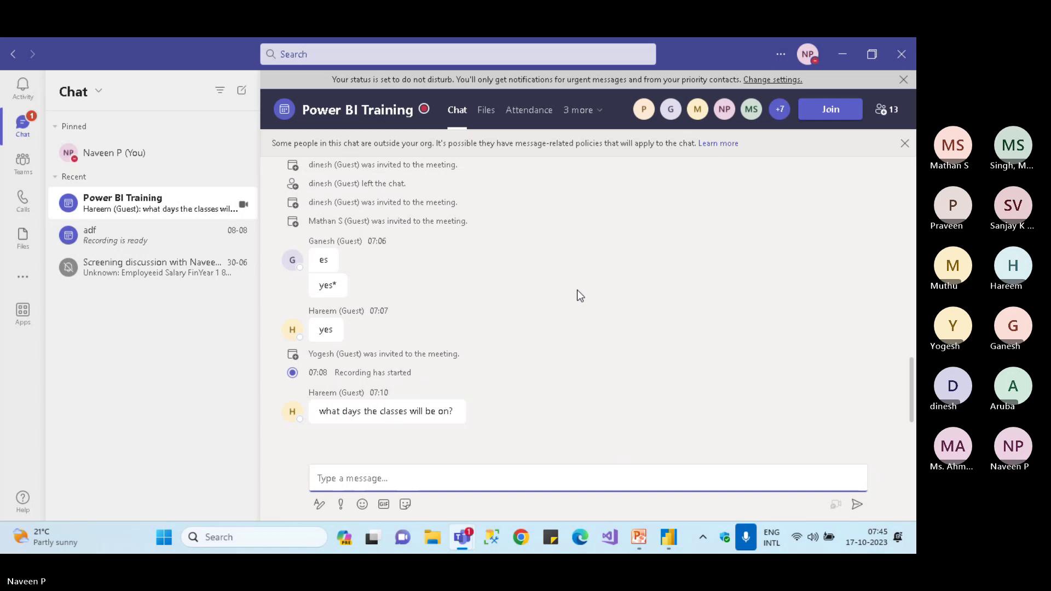
key(alt+Tab)
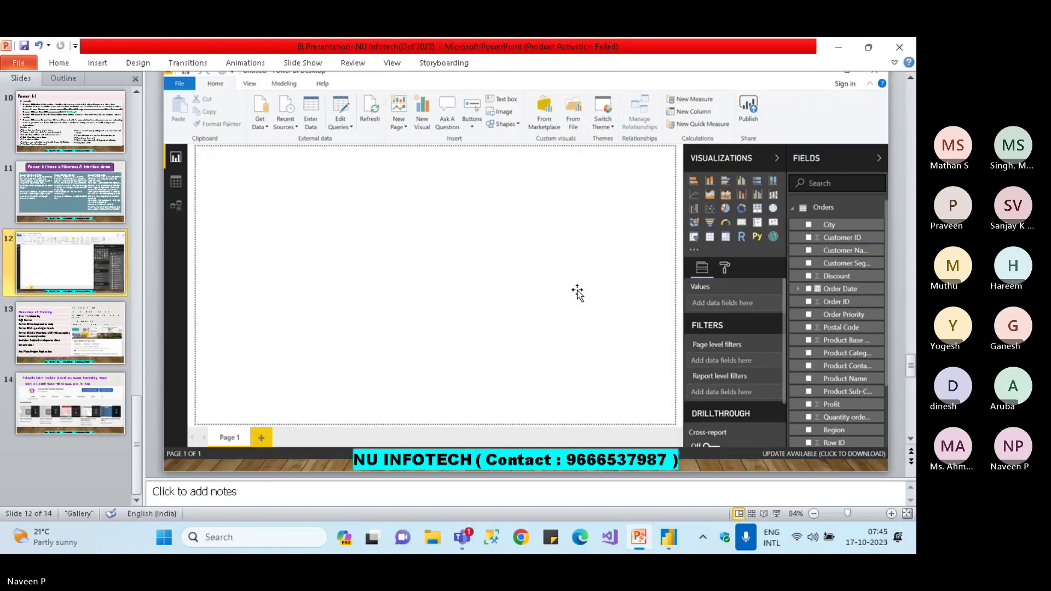
key(alt+Tab)
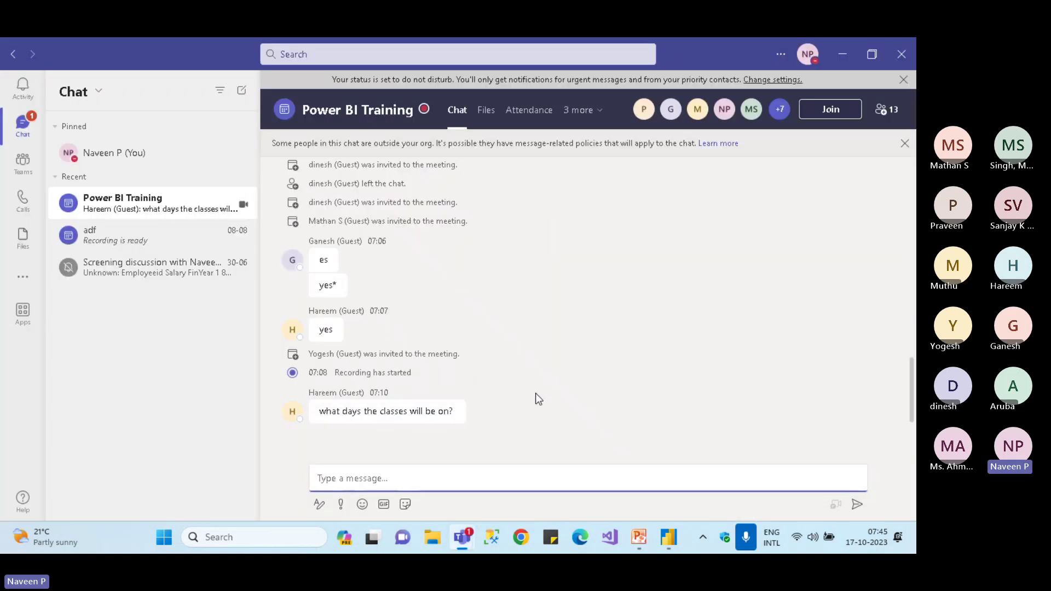
key(alt+Tab)
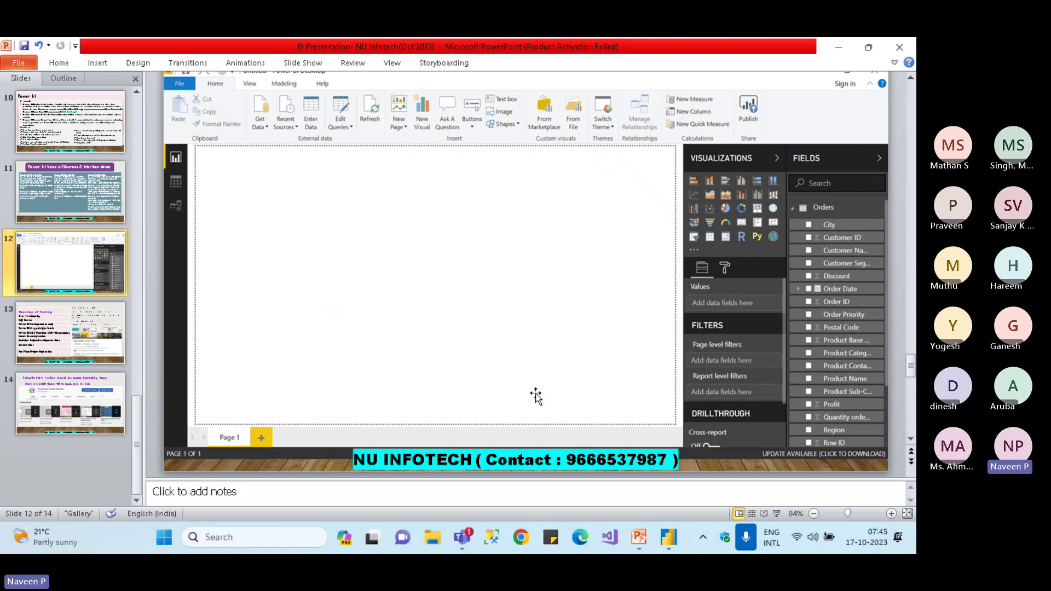
Switch to Power BI Desktop, dismiss the start screen and collapse the Filters pane
mouse_move(671, 540)
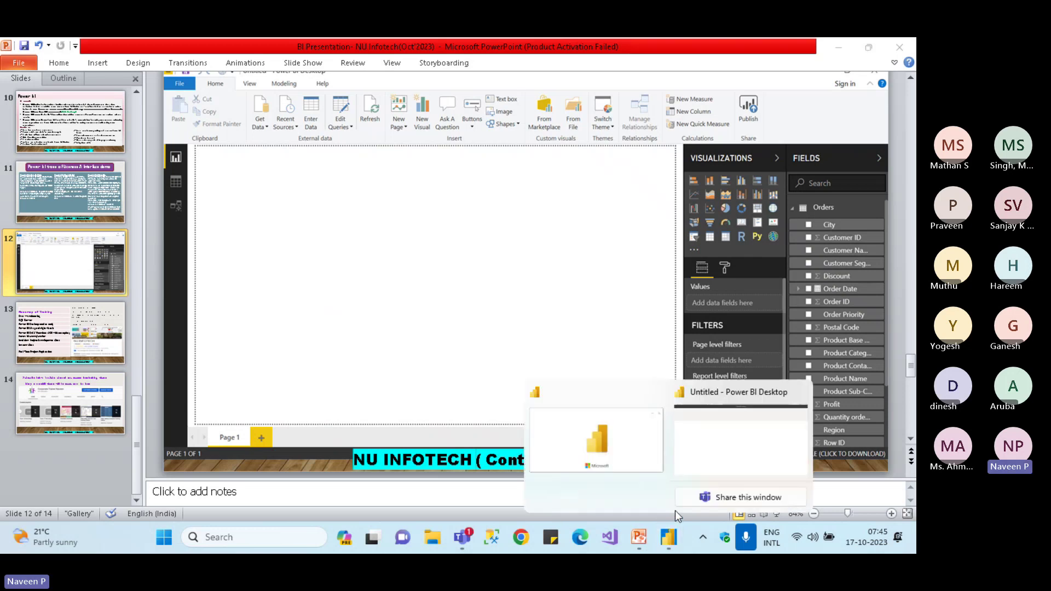
click(641, 428)
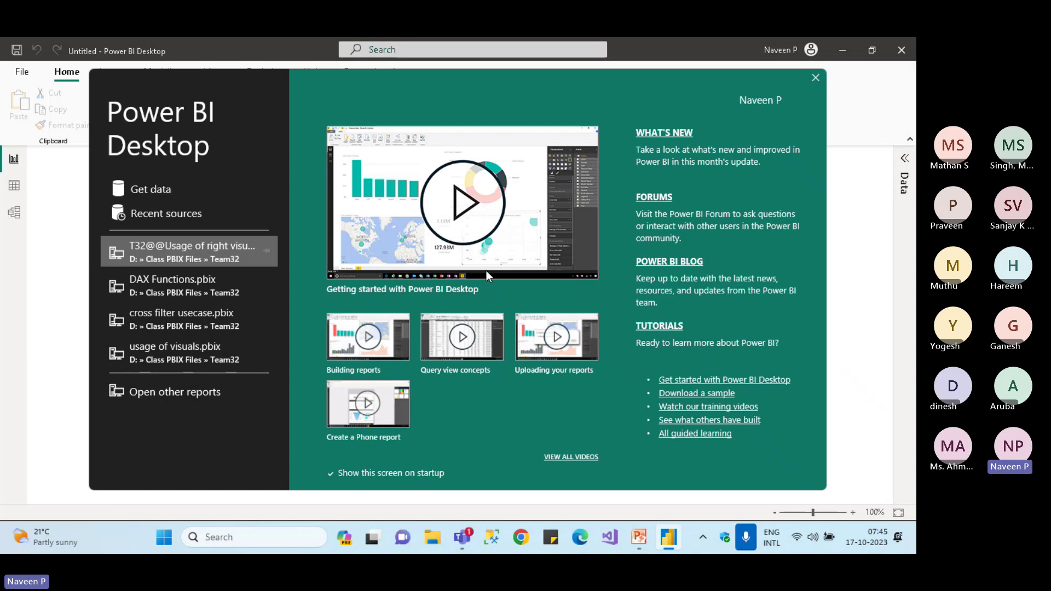
click(816, 78)
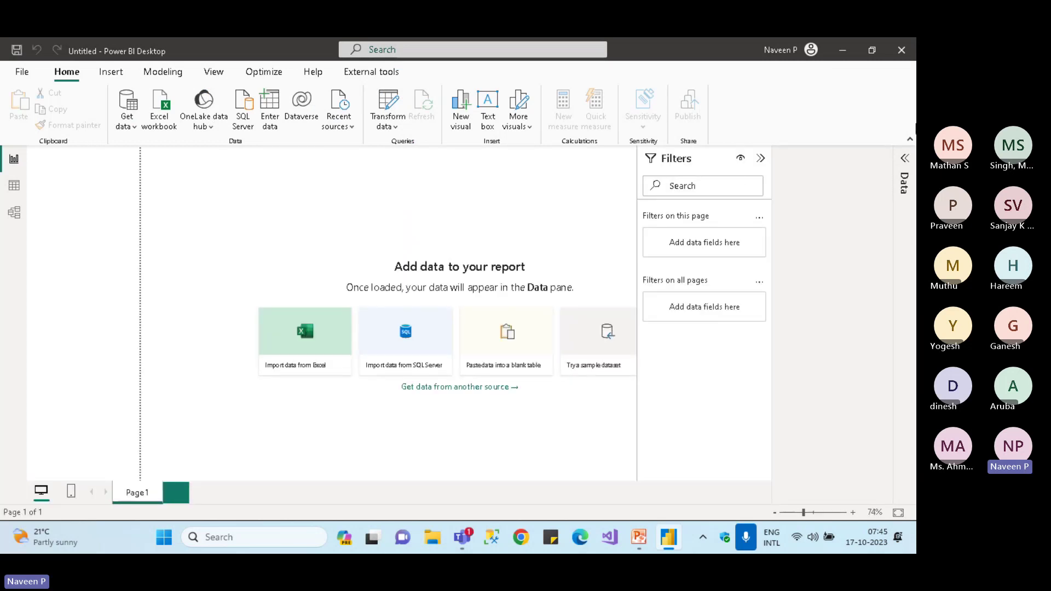
click(761, 158)
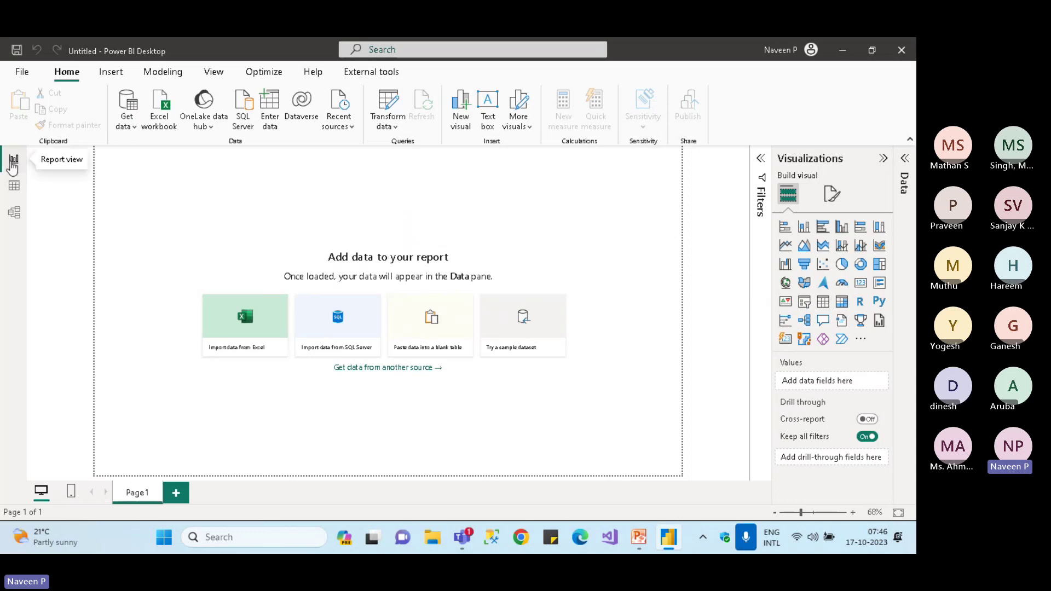
Look through the empty Table view and Model view, collapsing the Properties pane, and return to Report view
click(14, 191)
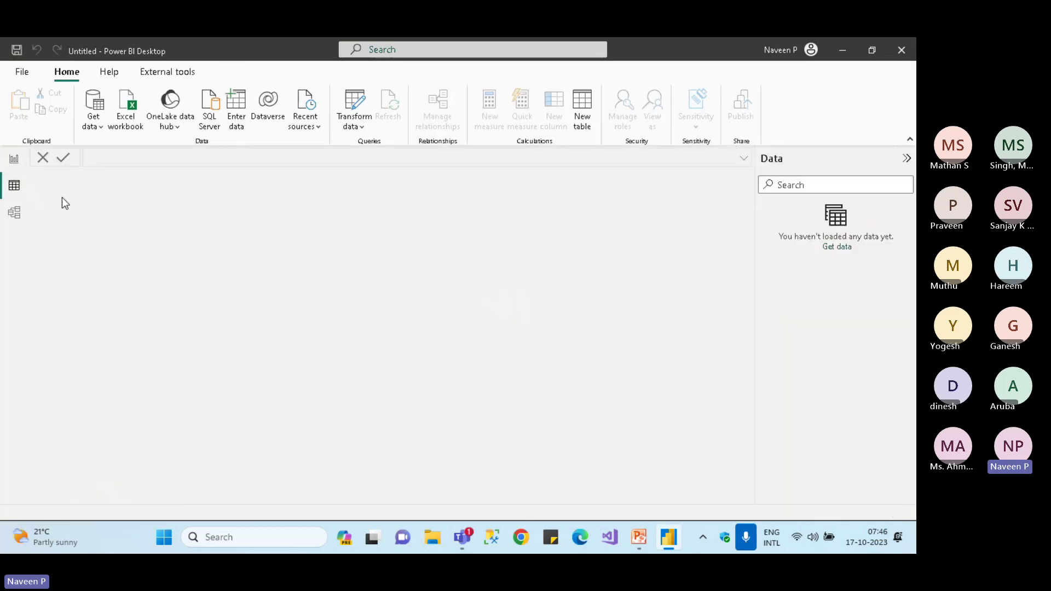
click(18, 214)
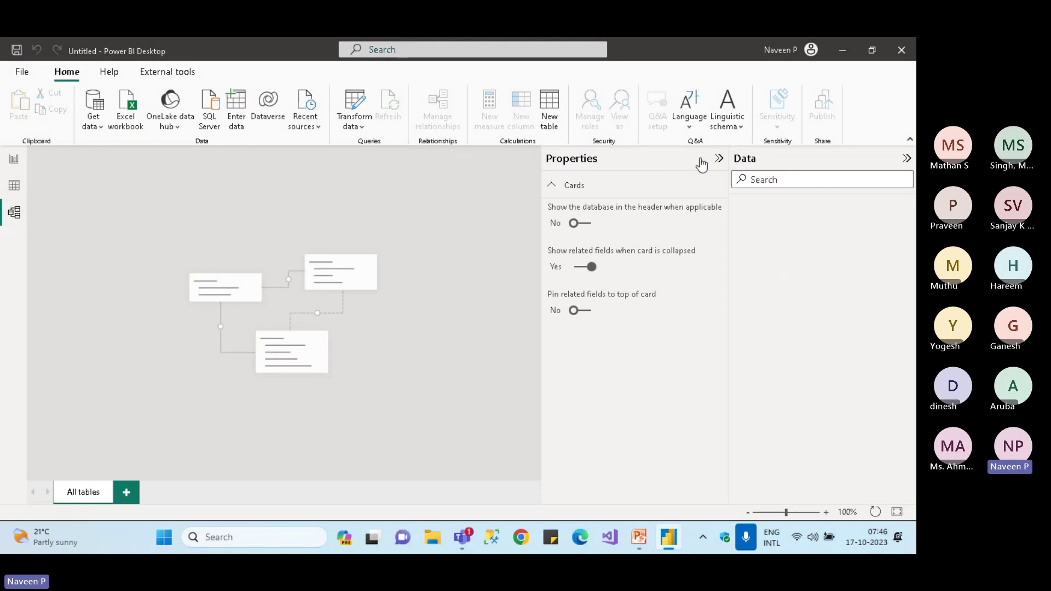
click(719, 159)
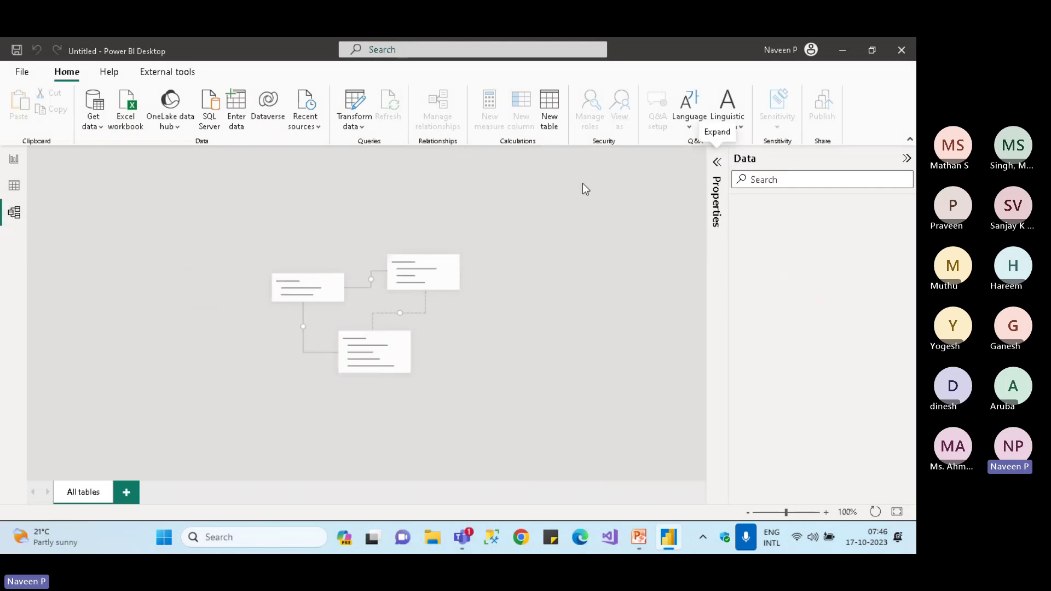
click(14, 185)
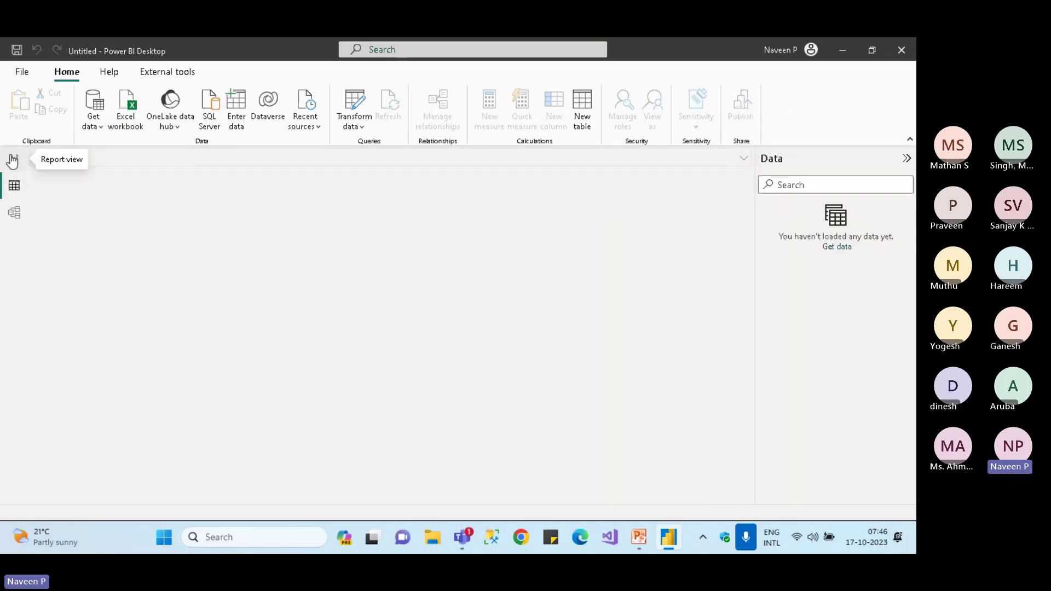
click(13, 160)
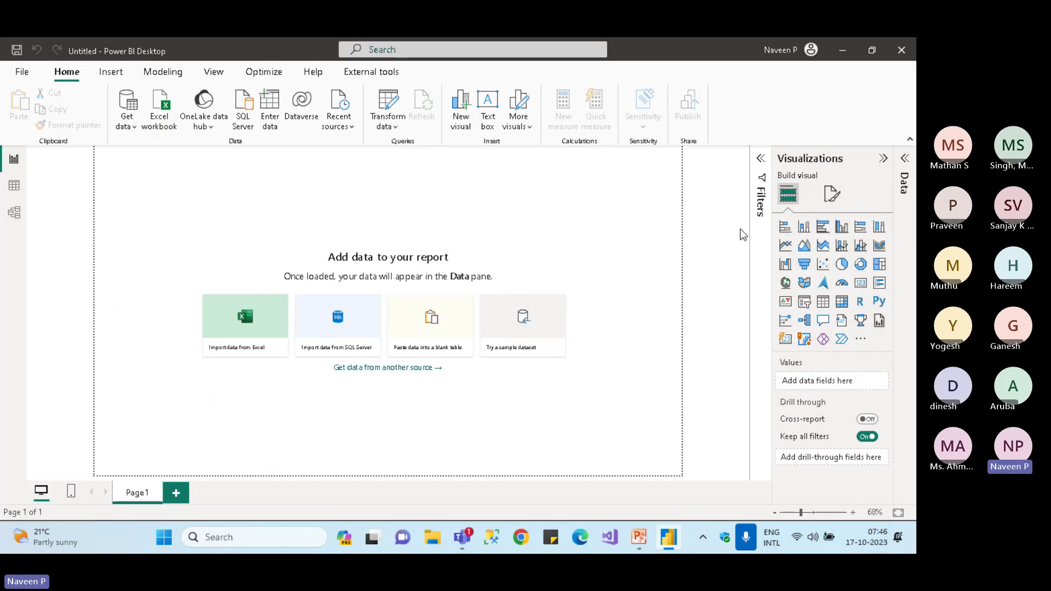
Look at the gallery of additional Power BI visuals and close it
click(862, 341)
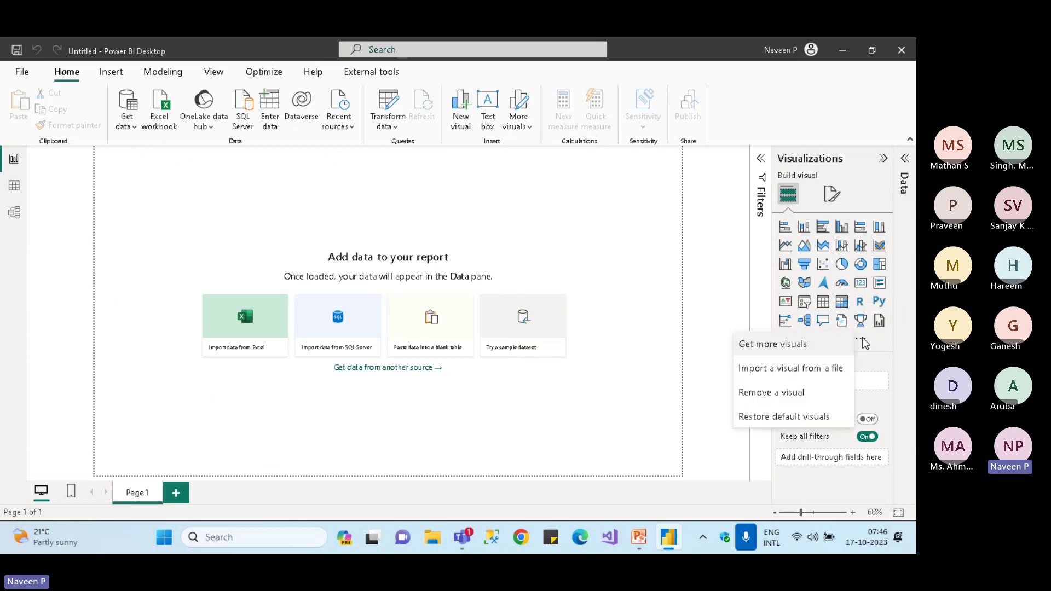
click(761, 347)
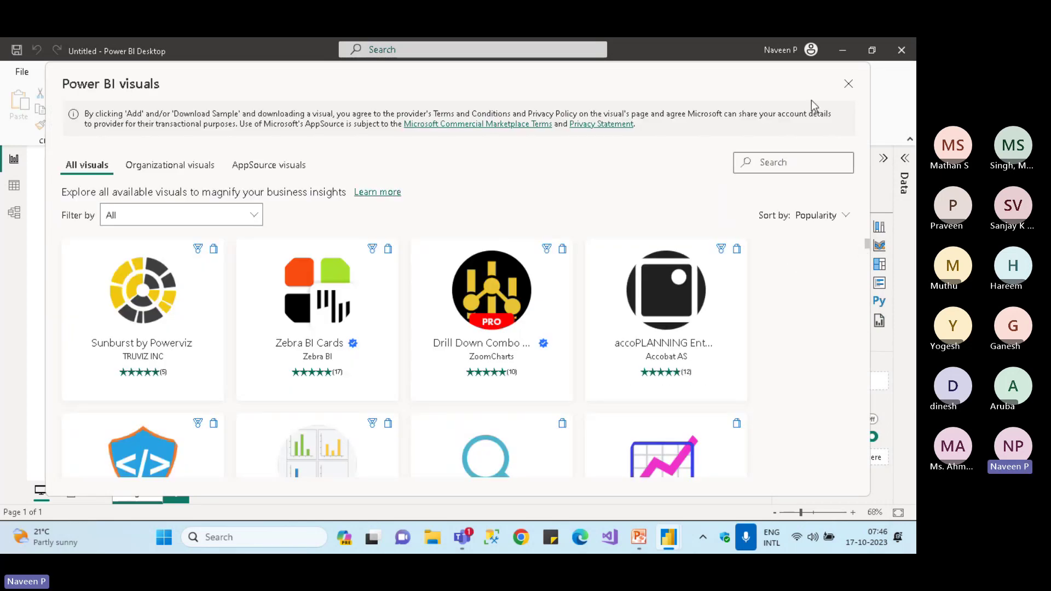
click(848, 85)
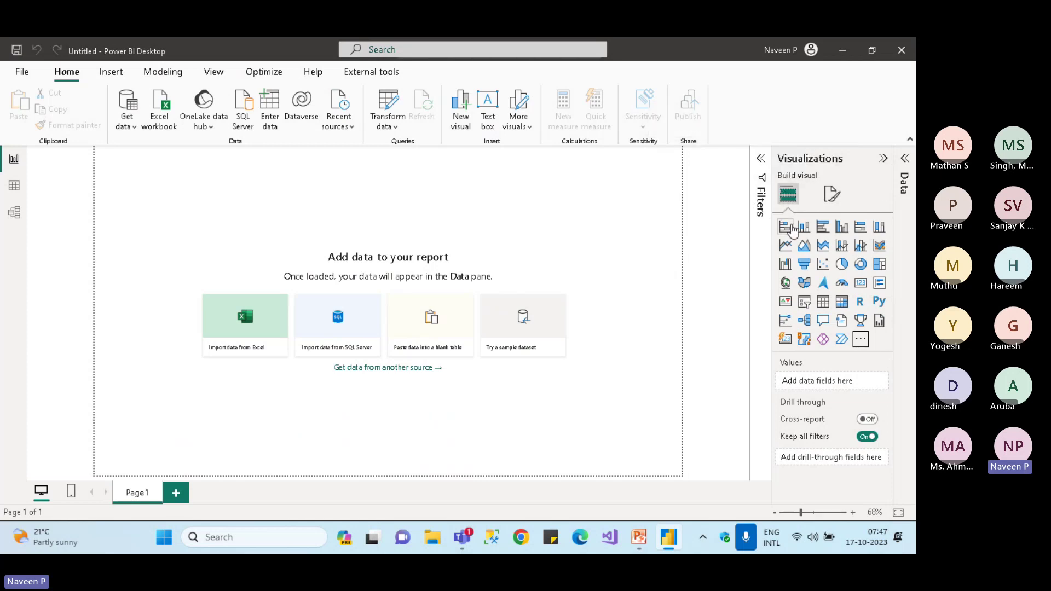
Expand the Data pane and start getting data from SQL Server
click(904, 160)
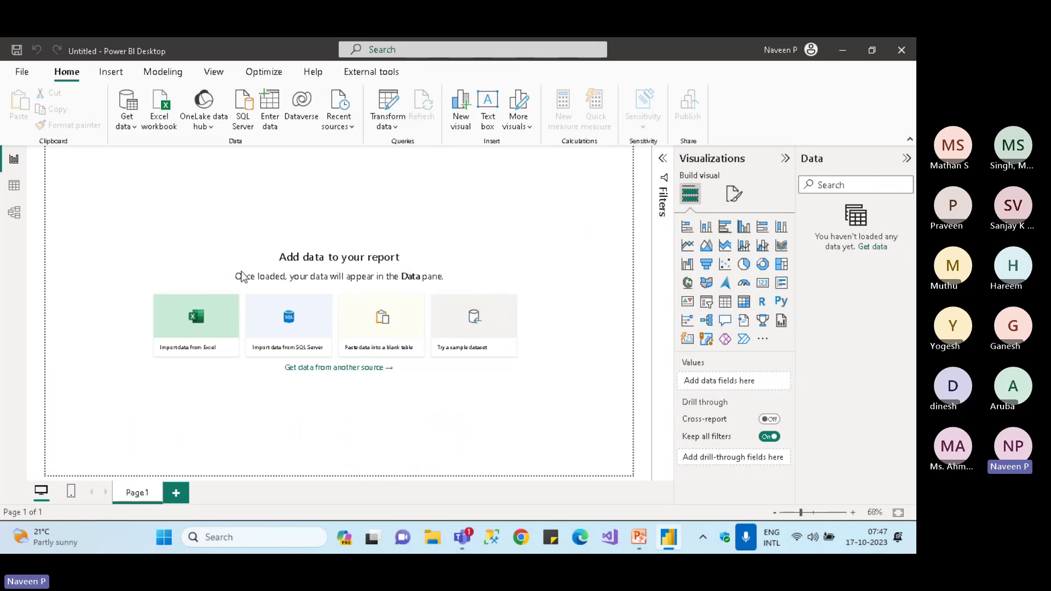
click(132, 126)
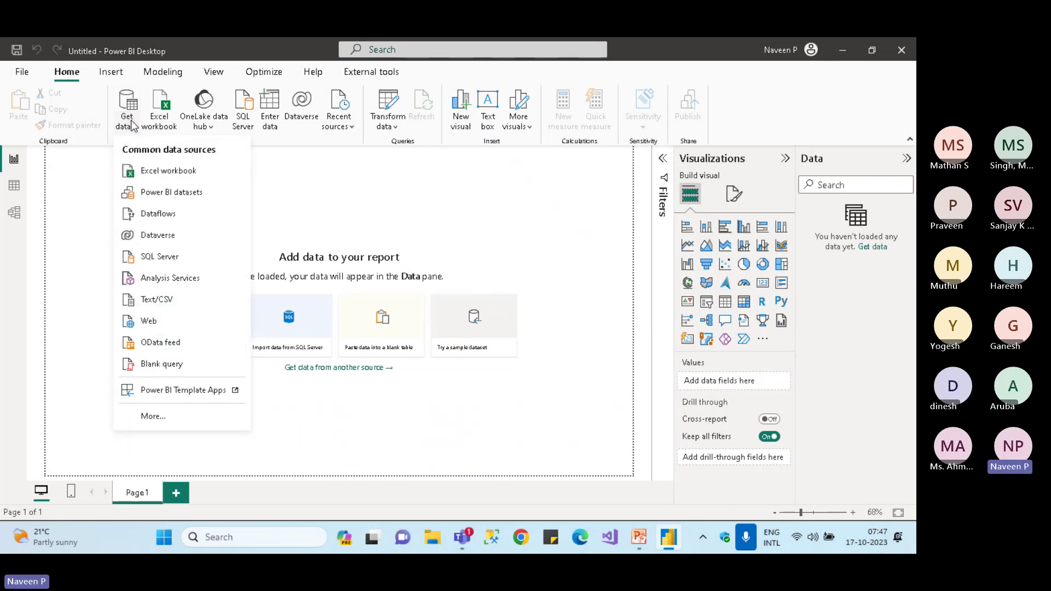
click(167, 260)
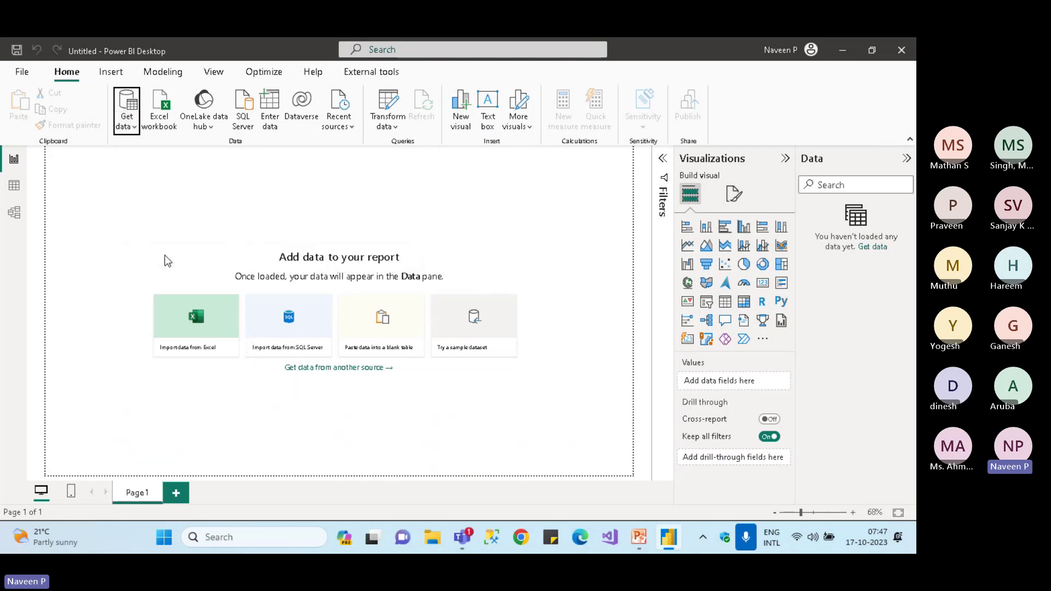
Switch to the PowerPoint presentation and show slide 7, End to End Business Intelligence Project Work Flow
click(637, 539)
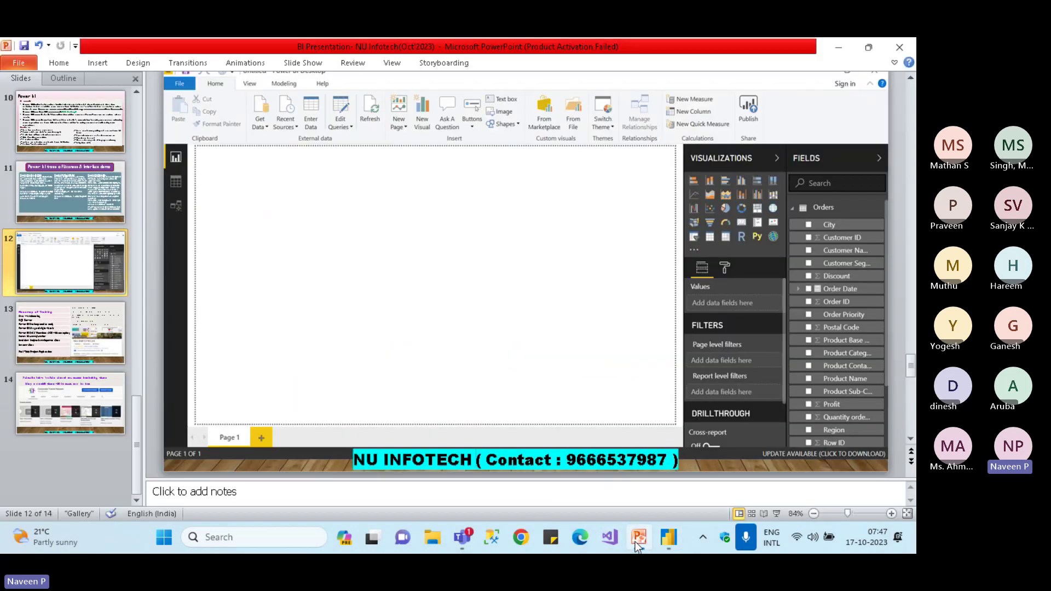
click(73, 144)
key(Up)
key(Up)
key(Up)
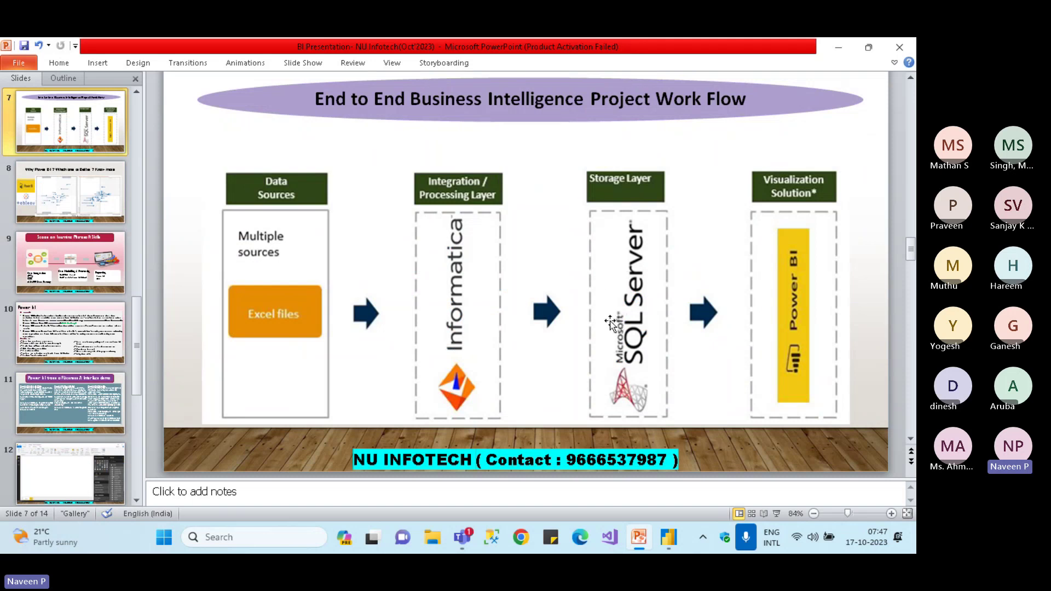
Return to Power BI Desktop, review the SQL Server database connection fields and close the dialog without connecting
key(alt+Tab)
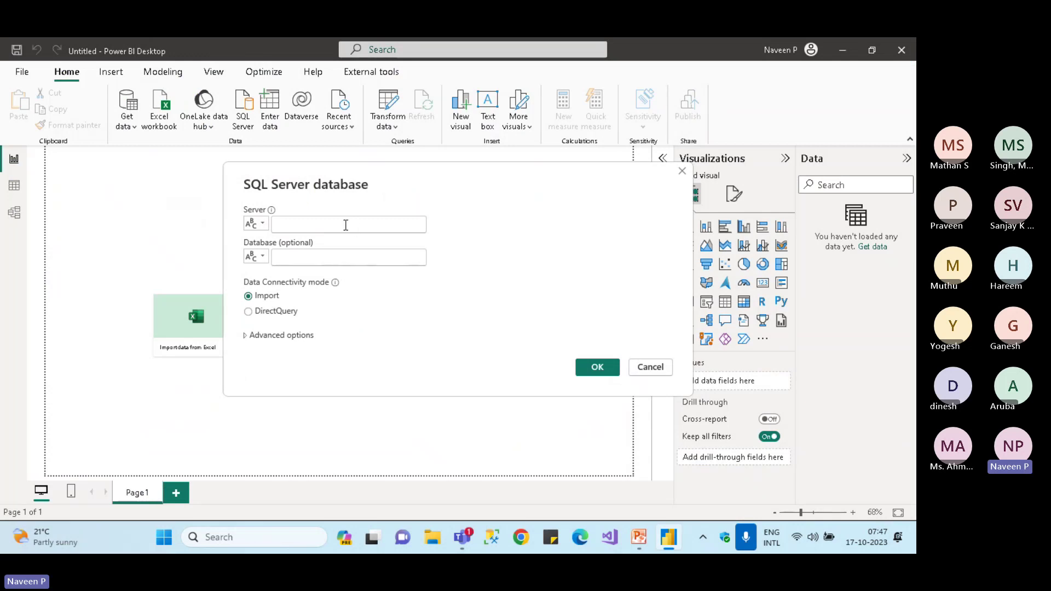
click(333, 257)
click(647, 368)
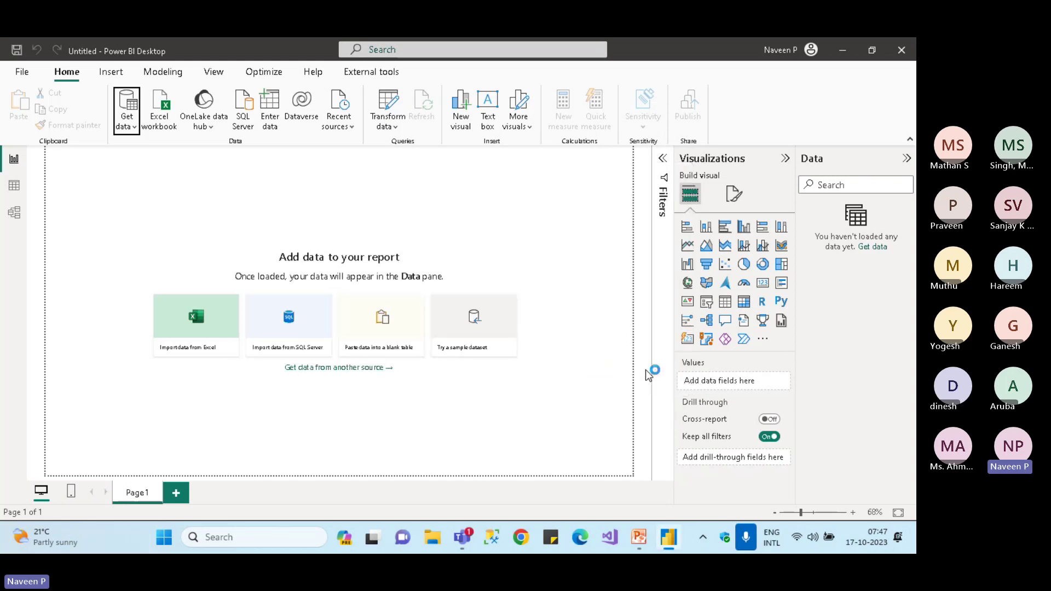
Open the recent source DELL\SQLSERVER_NU: DW, browse its tables in the Navigator, and cancel without loading any
click(344, 131)
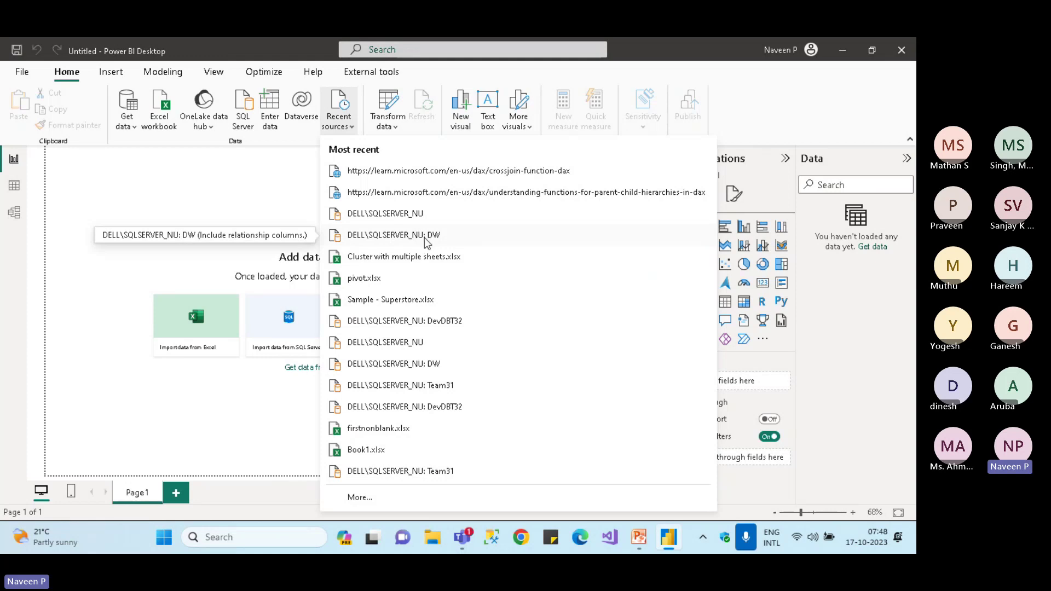
click(417, 239)
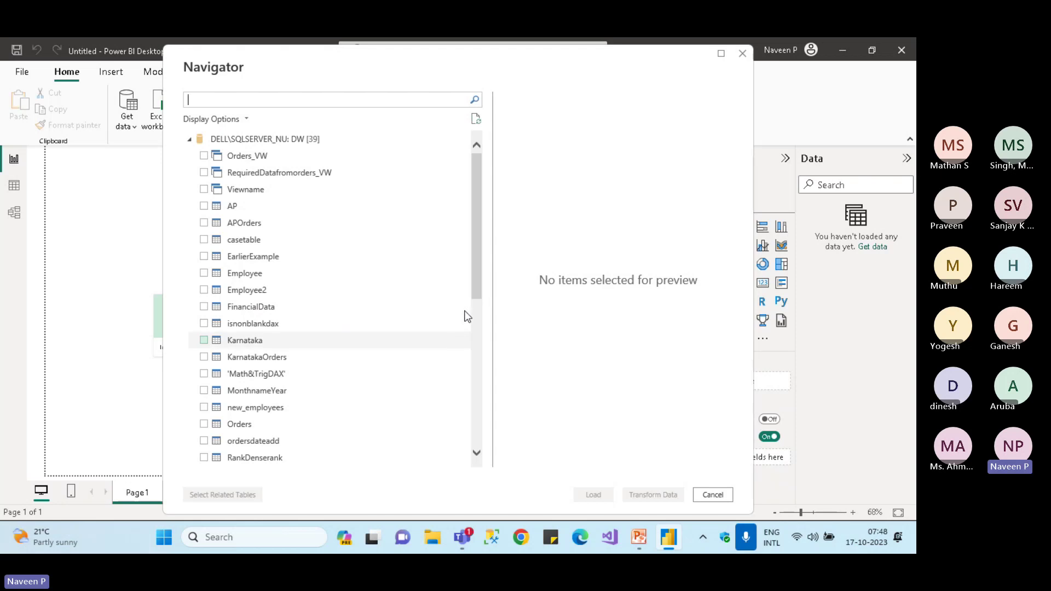
drag(477, 221, 469, 427)
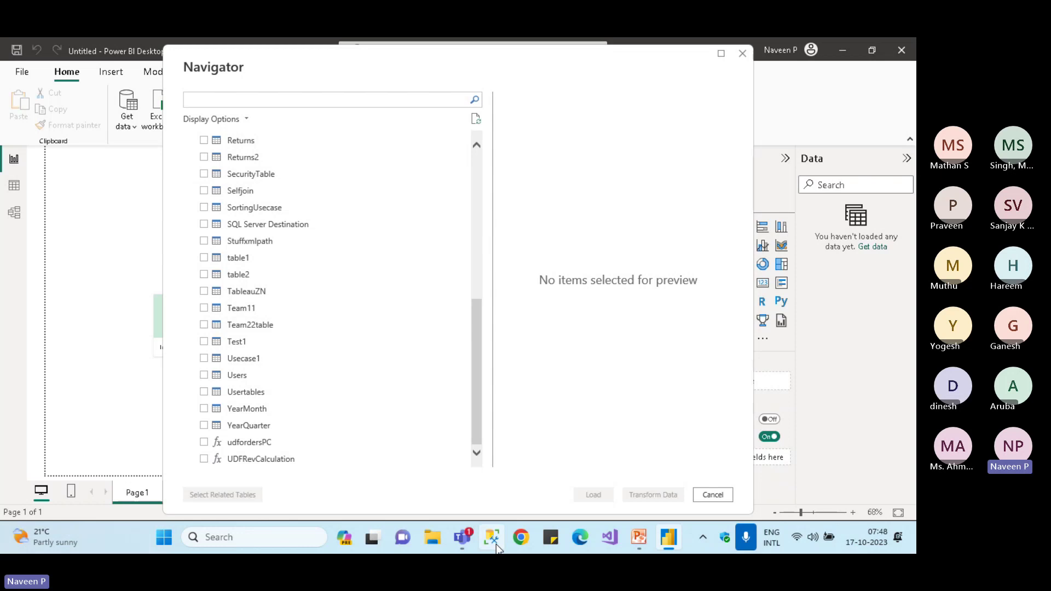
click(711, 495)
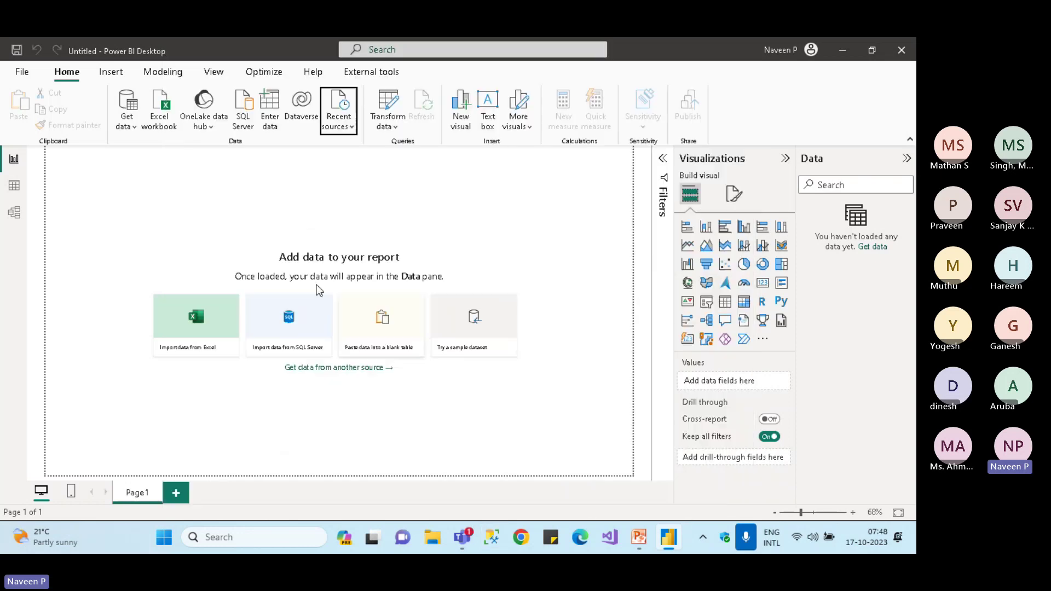
click(127, 126)
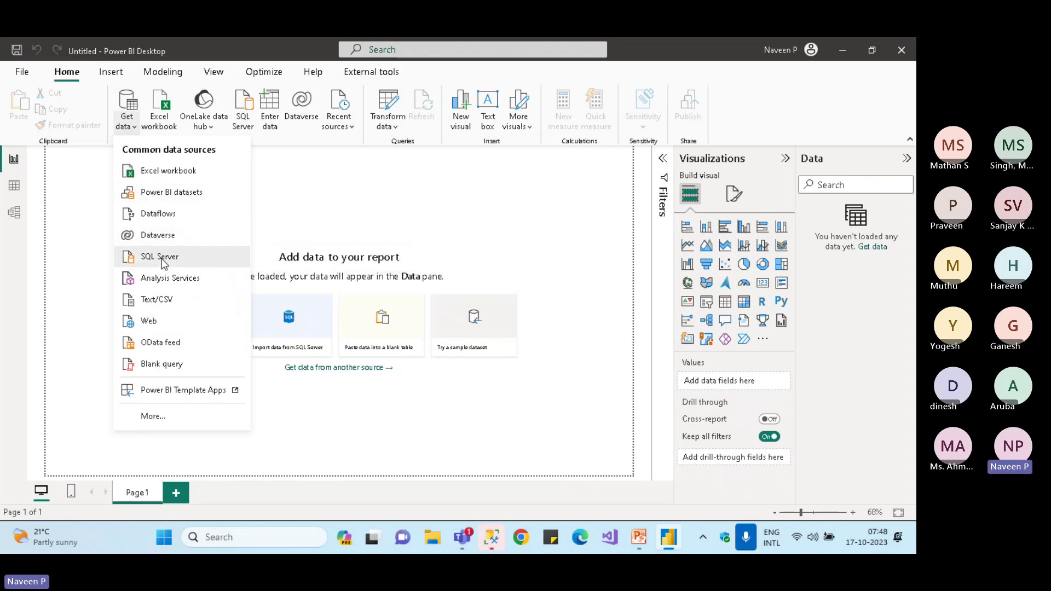
click(164, 264)
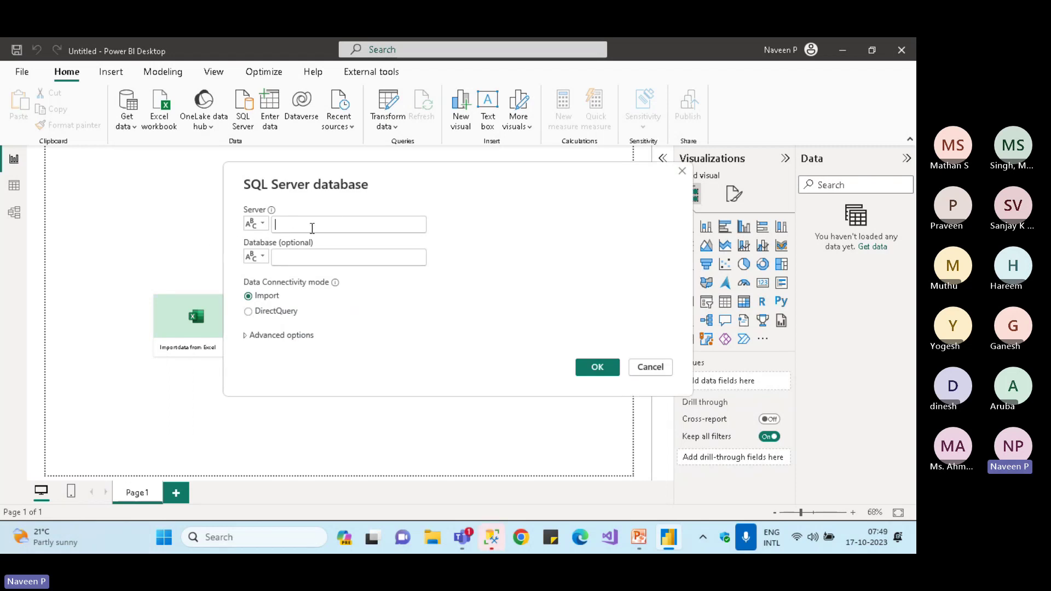
click(650, 368)
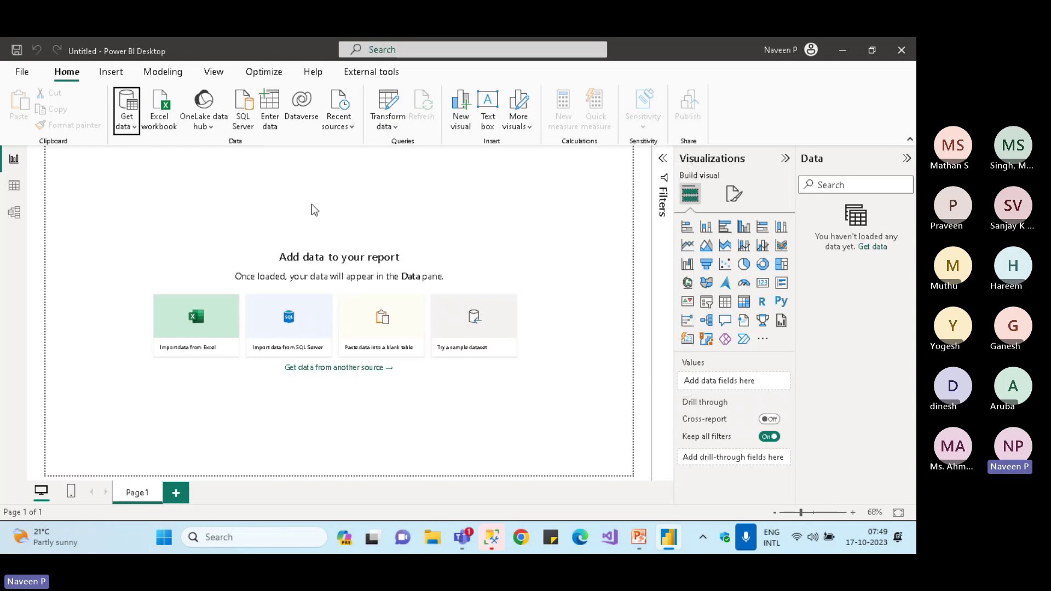
Start a SQL Server database connection, switch to SQL Server Management Studio and copy the server name DELL\SQLSERVER_NU
click(137, 126)
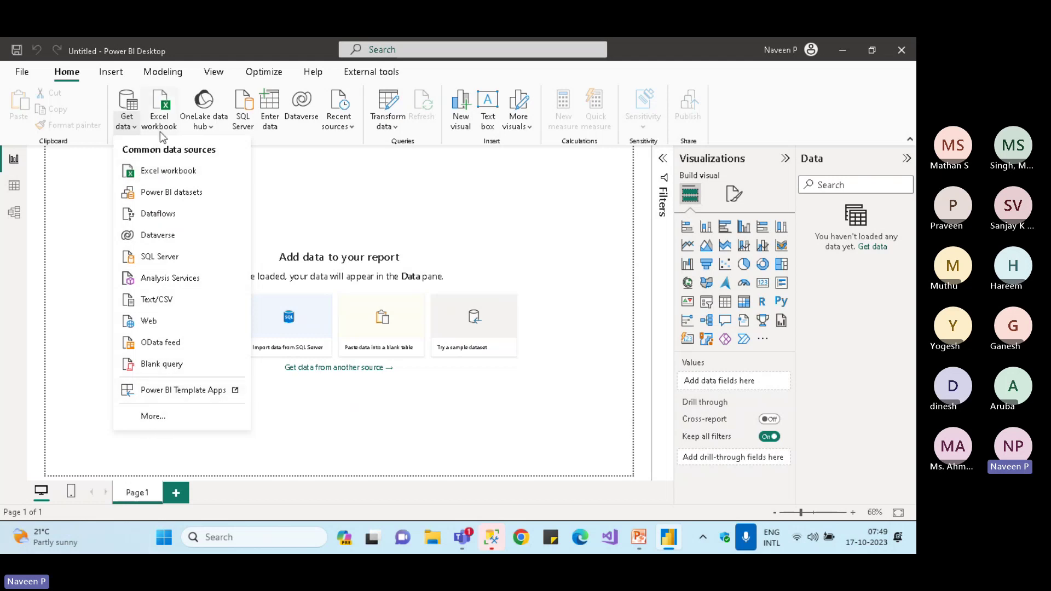
click(171, 263)
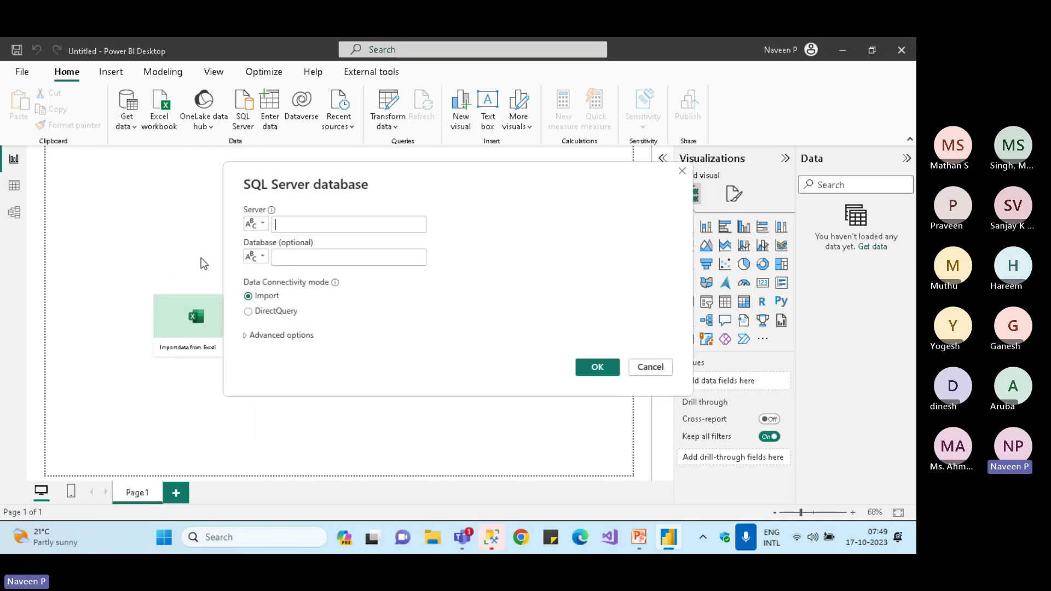
click(496, 538)
click(504, 205)
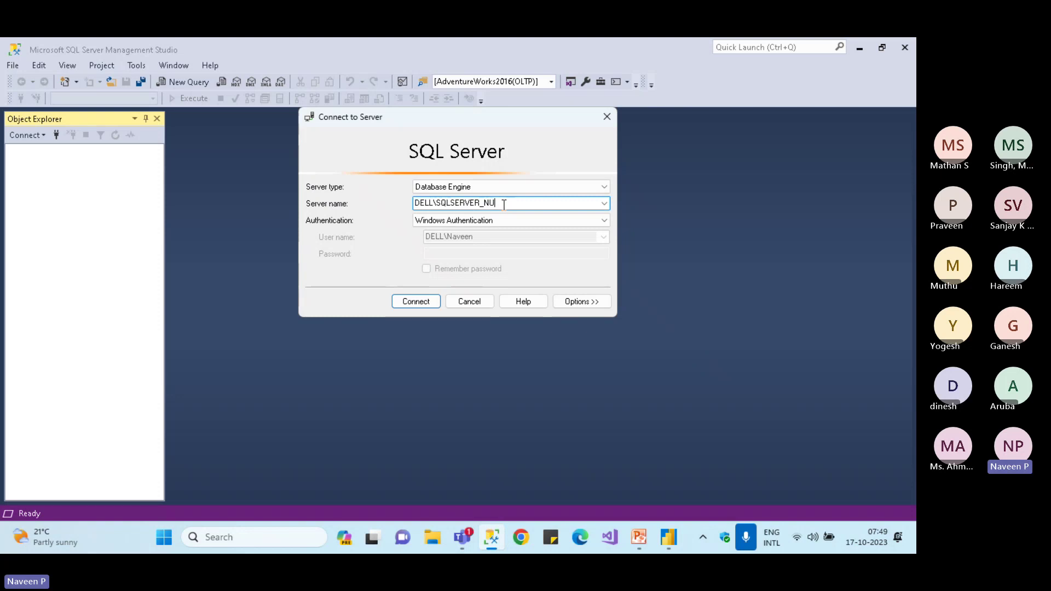
double_click(503, 205)
key(ctrl+c)
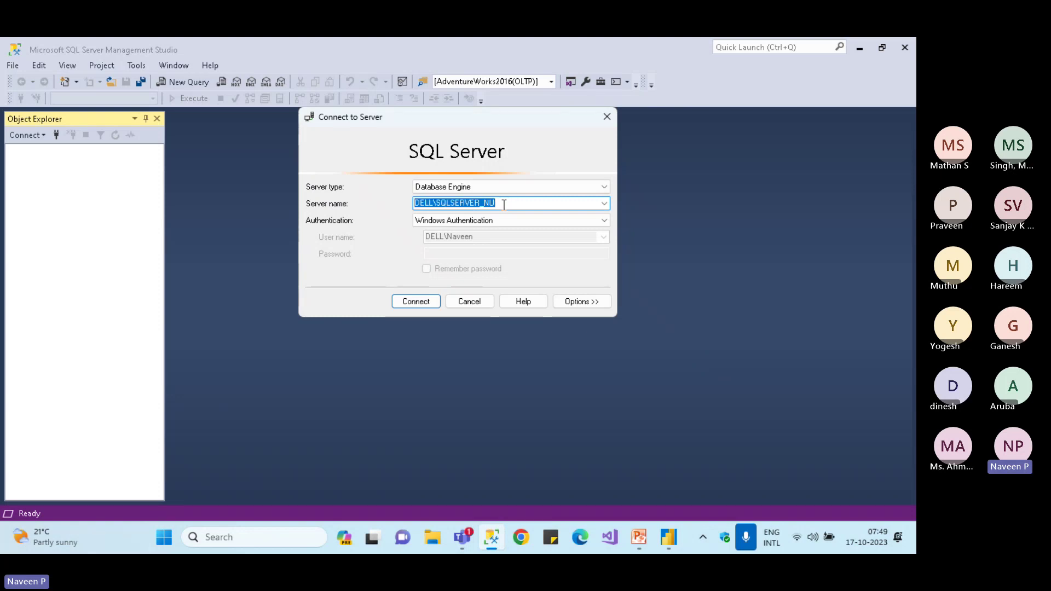
Return to Power BI Desktop and connect to the SQL Server DELL\SQLSERVER_NU in Import mode, leaving the optional database blank
key(alt+Tab)
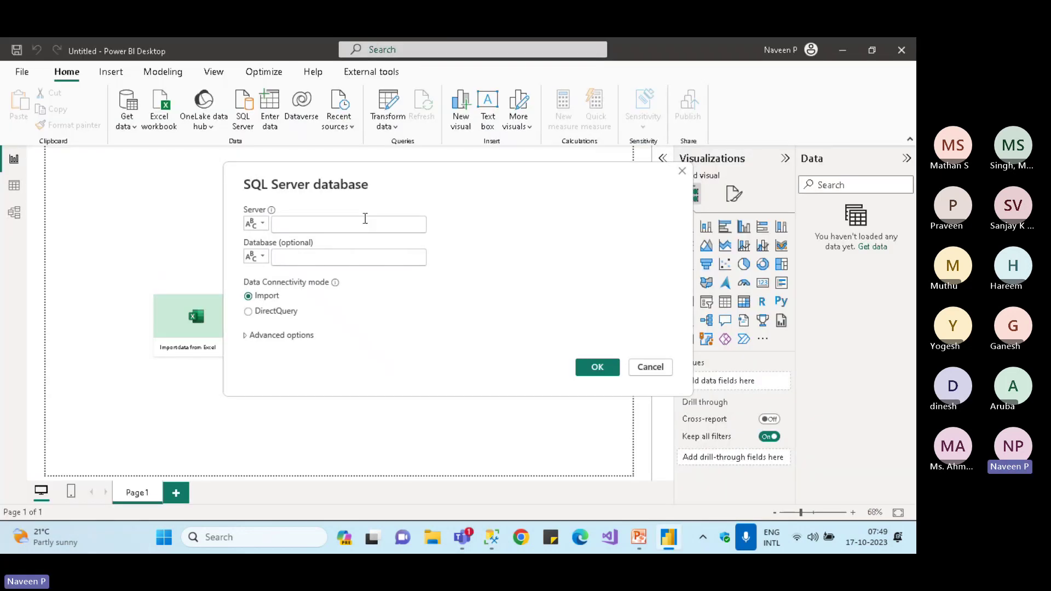
click(365, 218)
key(ctrl+v)
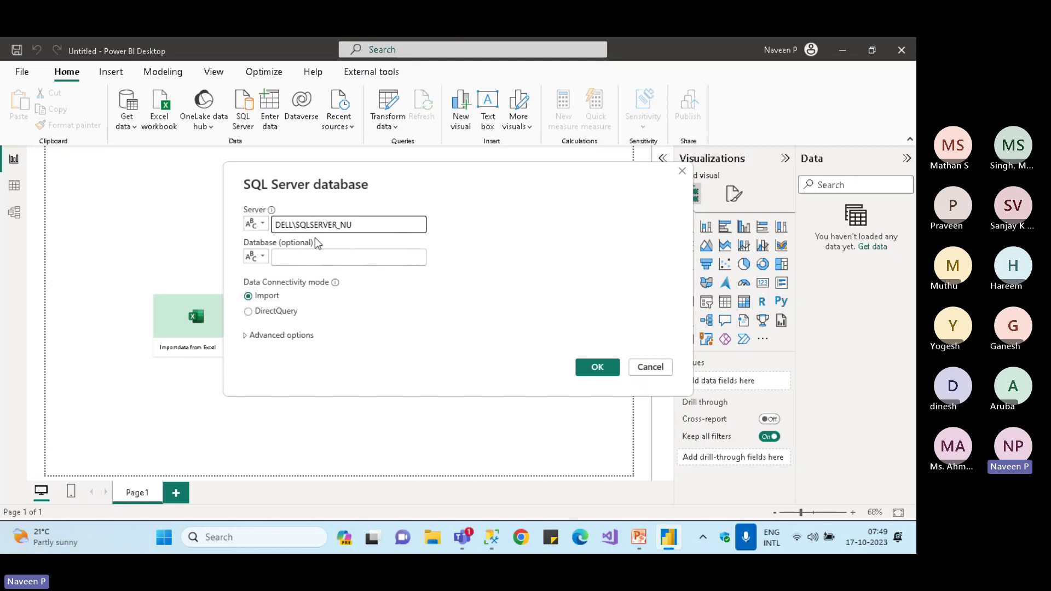
click(289, 264)
click(598, 367)
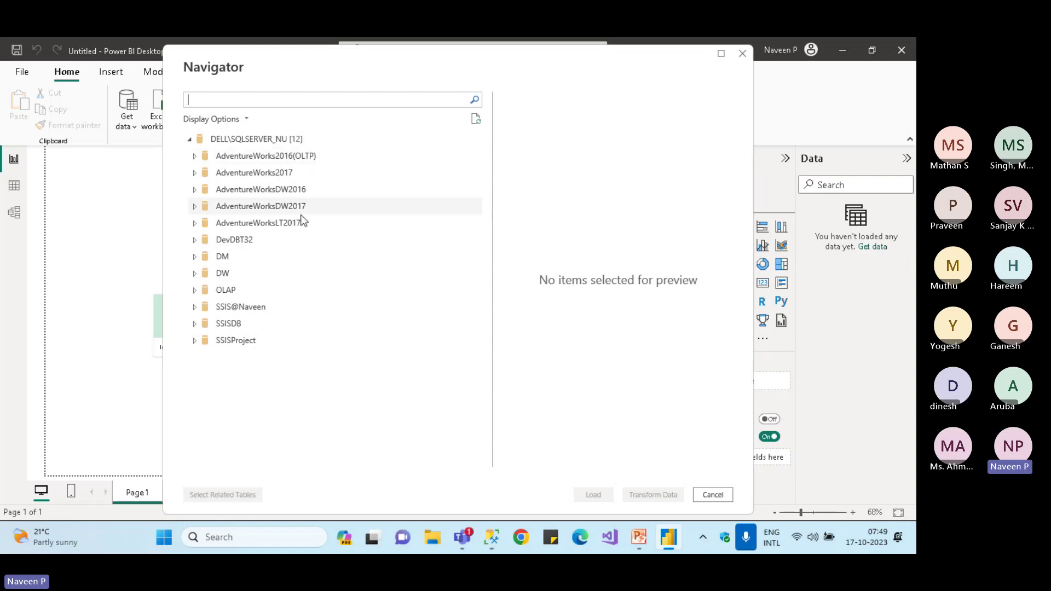
Load the Orders table from the DW database into the report
click(196, 274)
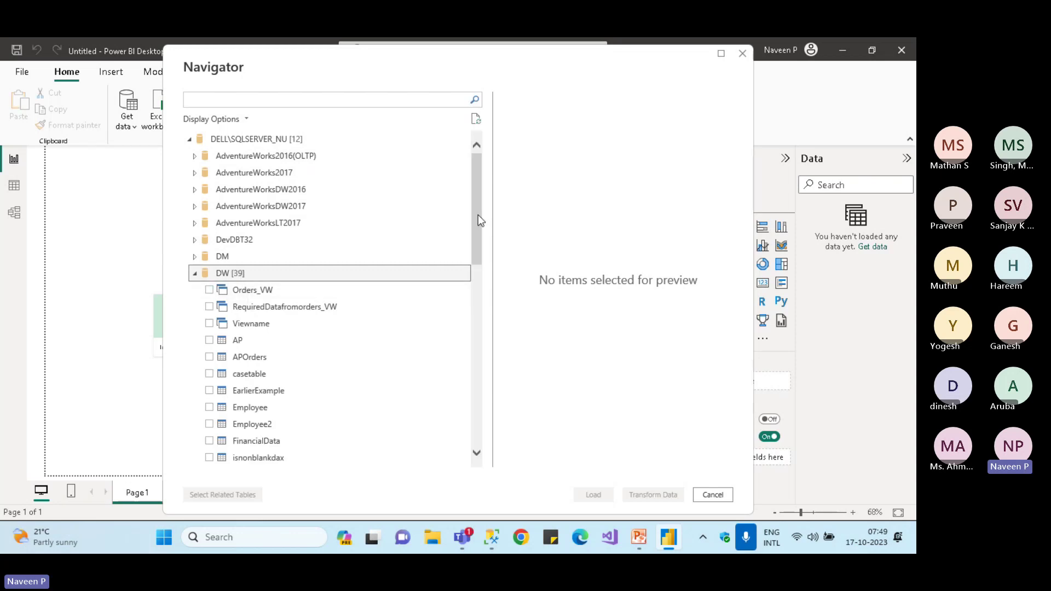
drag(479, 220, 483, 297)
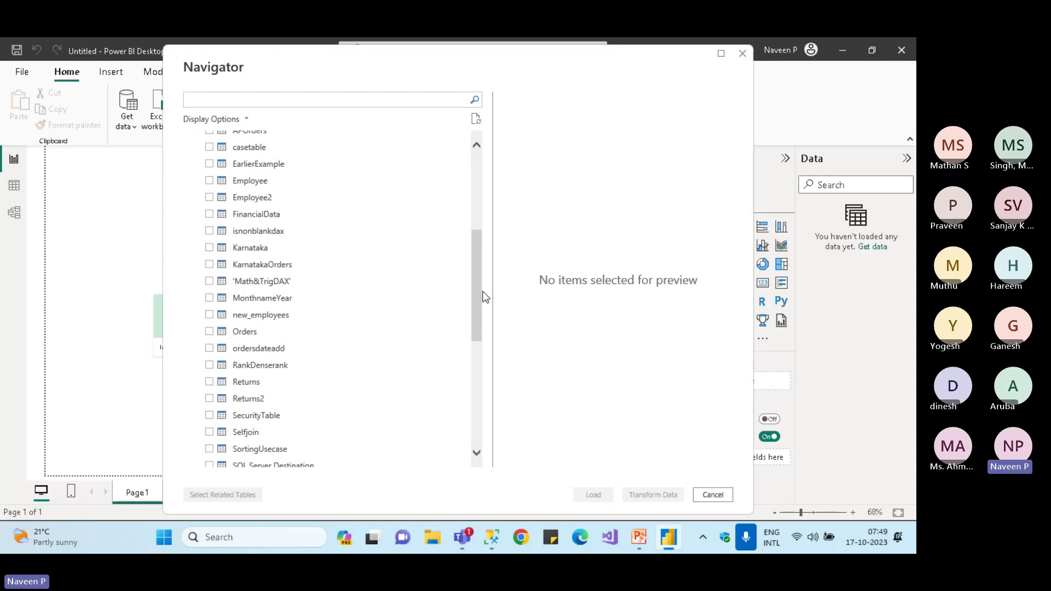
click(210, 331)
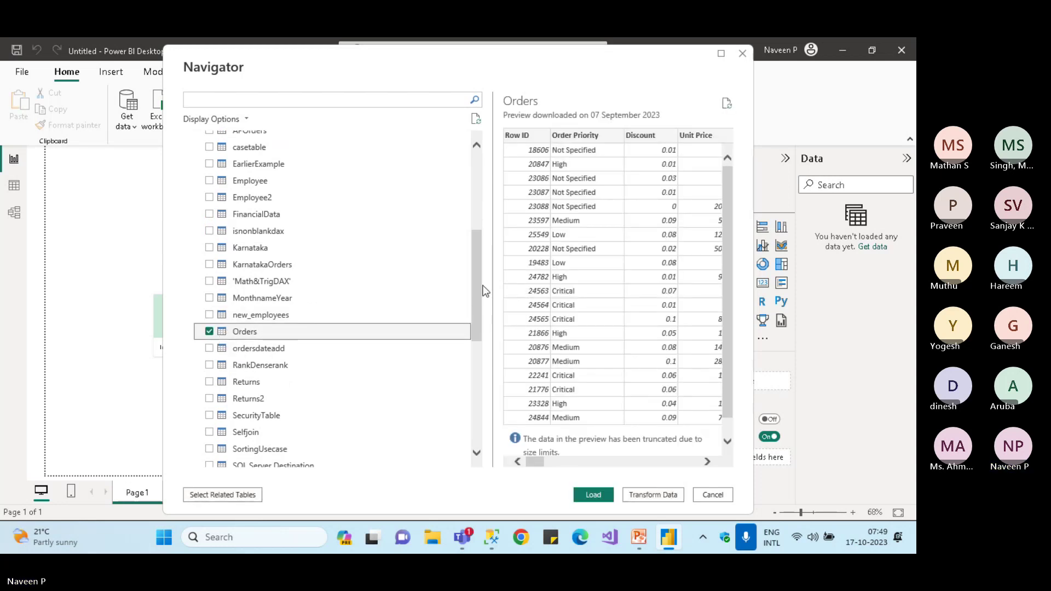
drag(478, 282, 505, 268)
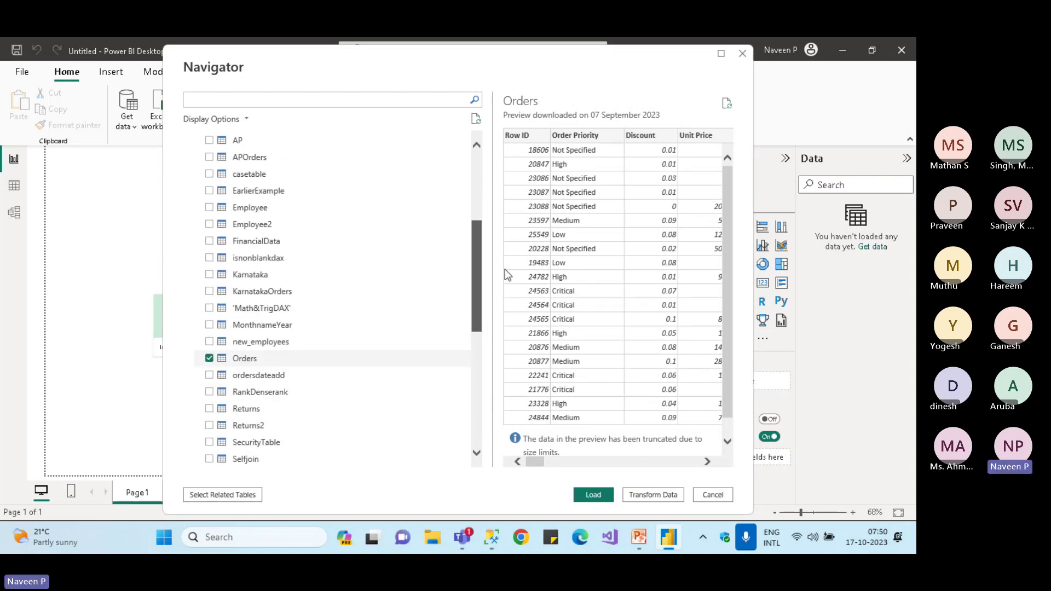
click(592, 493)
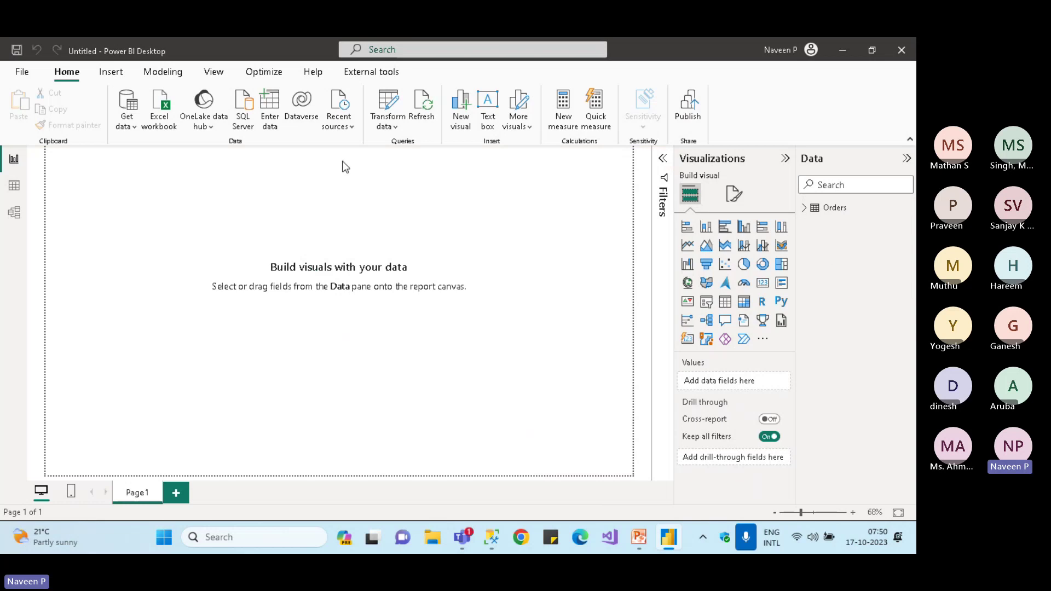
Import the People sheet from the Sample - Superstore Excel worksheet (.xlsx) in the Downloads folder
click(166, 121)
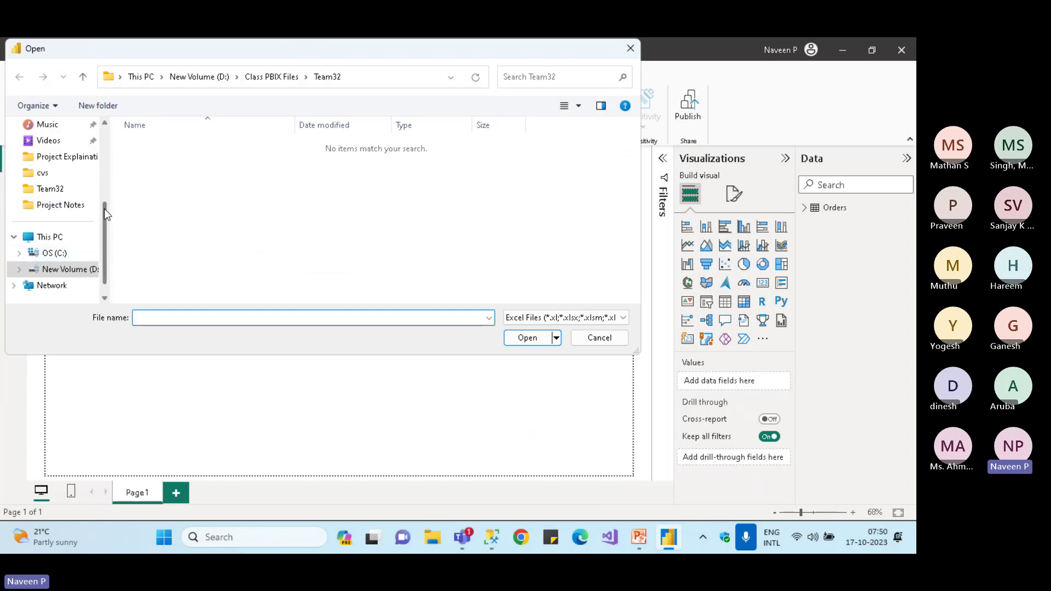
drag(103, 209, 101, 163)
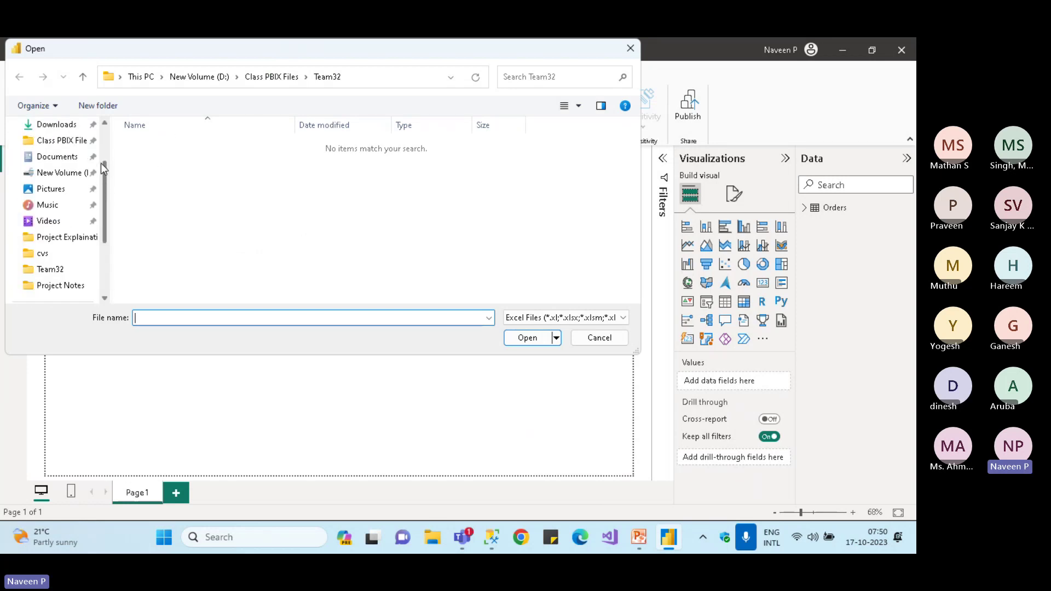
click(57, 125)
click(195, 199)
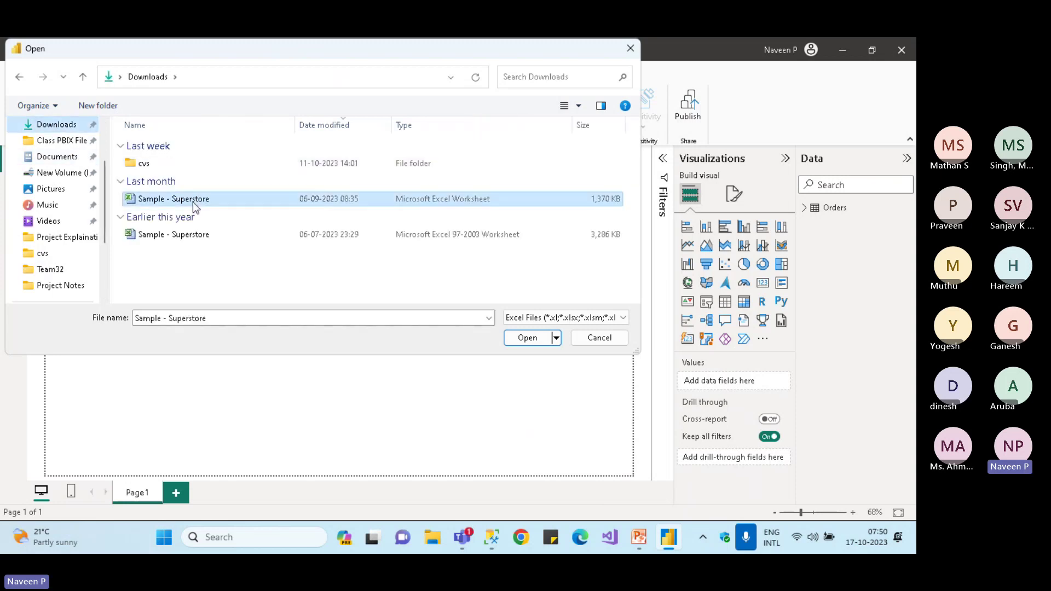
click(528, 338)
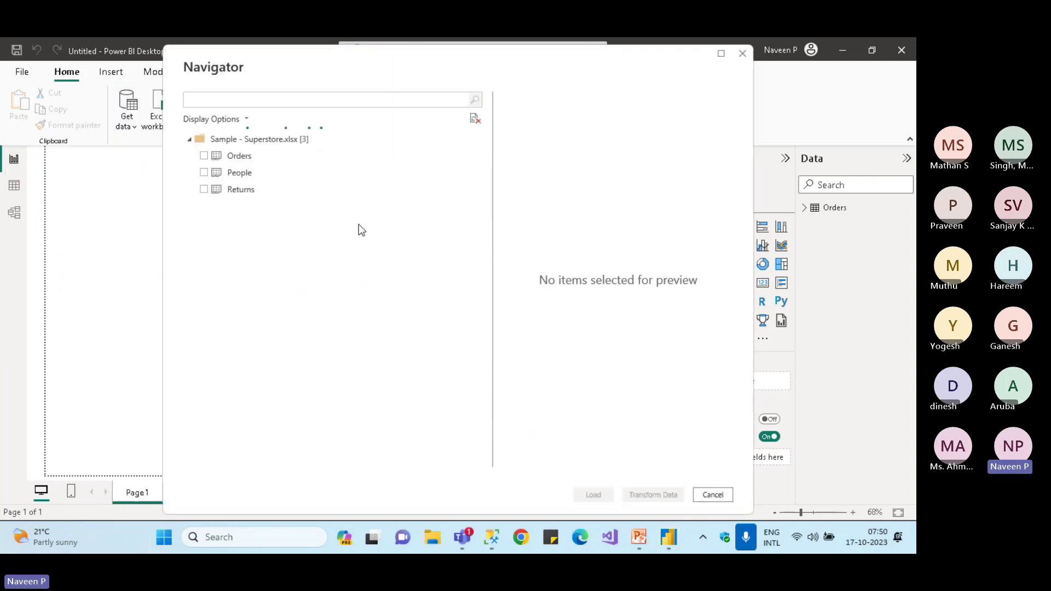
click(205, 173)
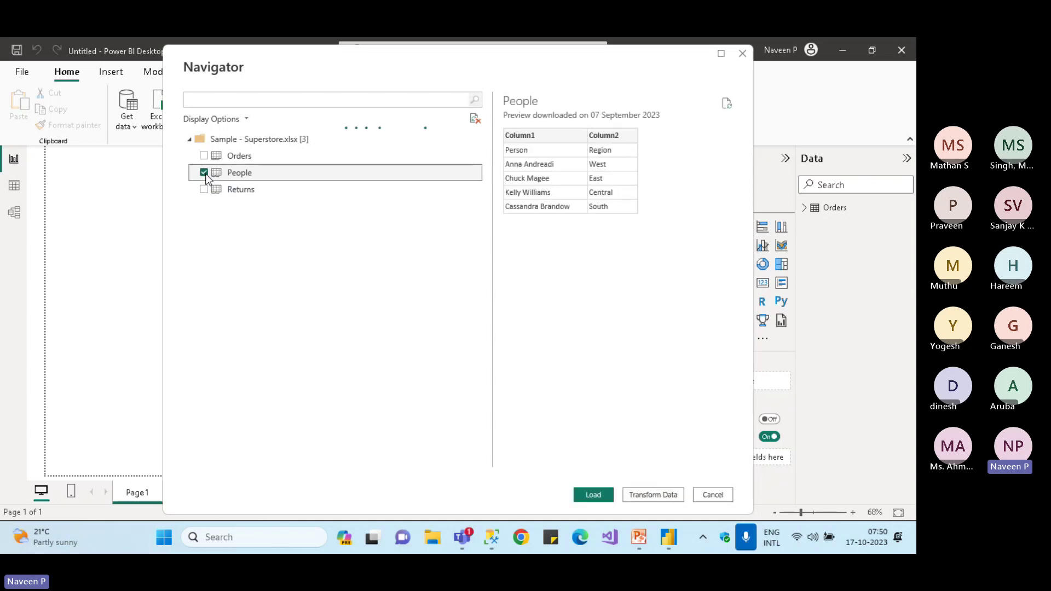
click(593, 493)
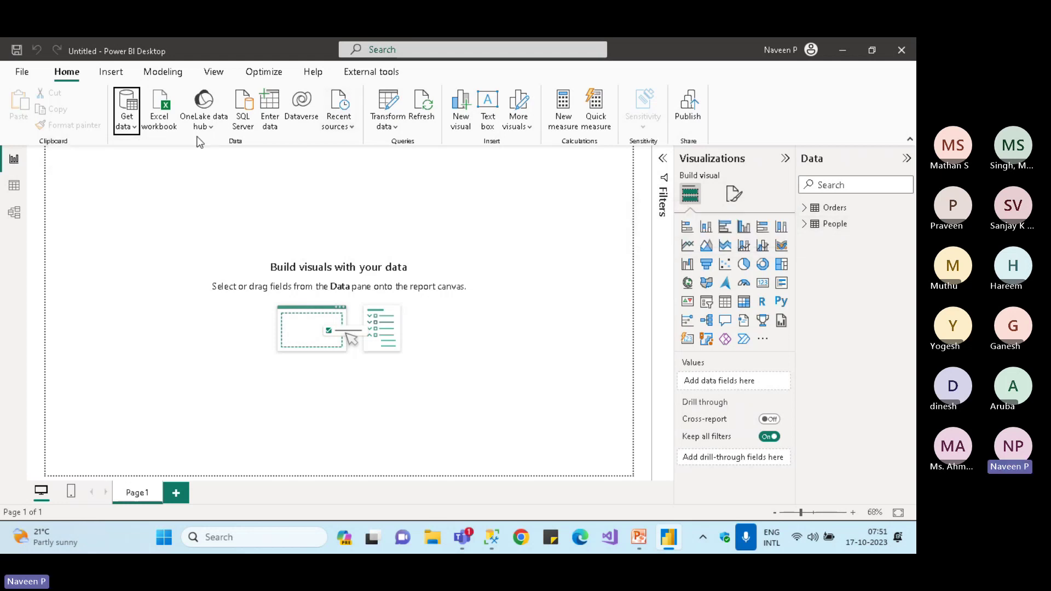
Review the common data sources and look through the fields of the loaded Orders and People tables
click(137, 130)
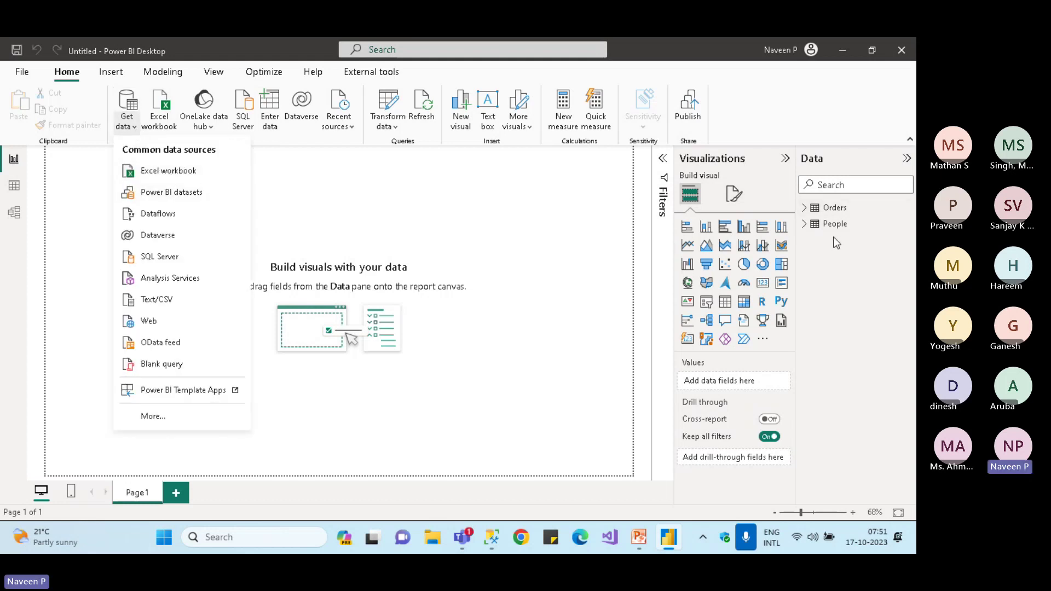
click(534, 248)
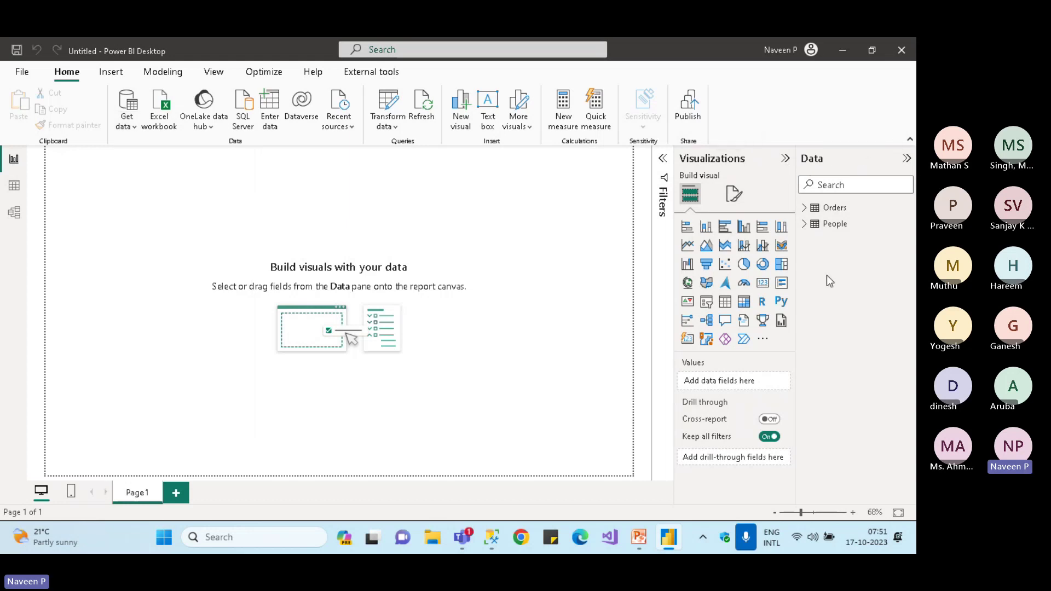
click(804, 209)
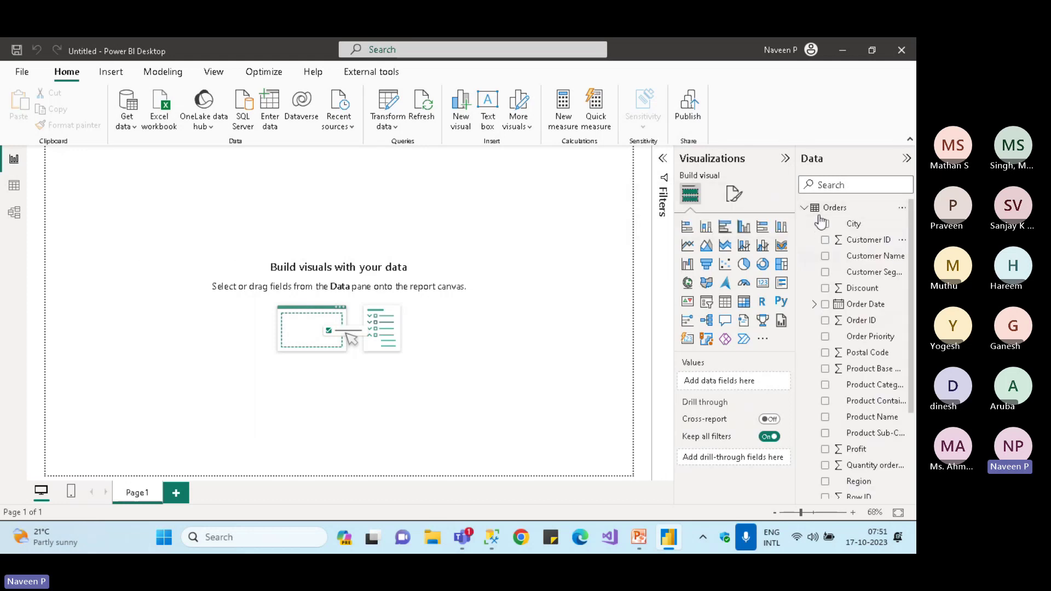
click(804, 208)
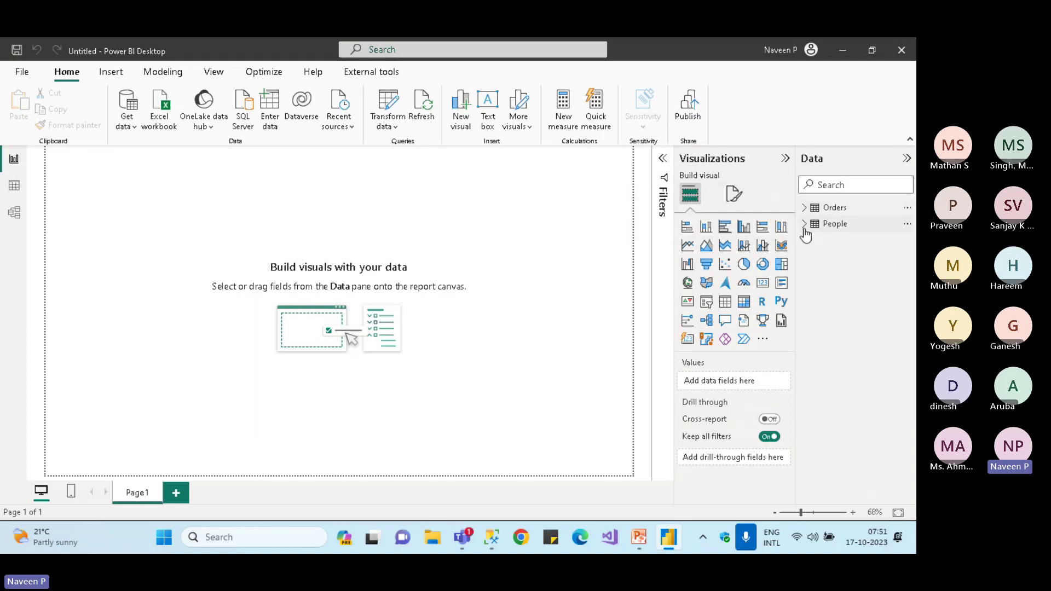
click(805, 230)
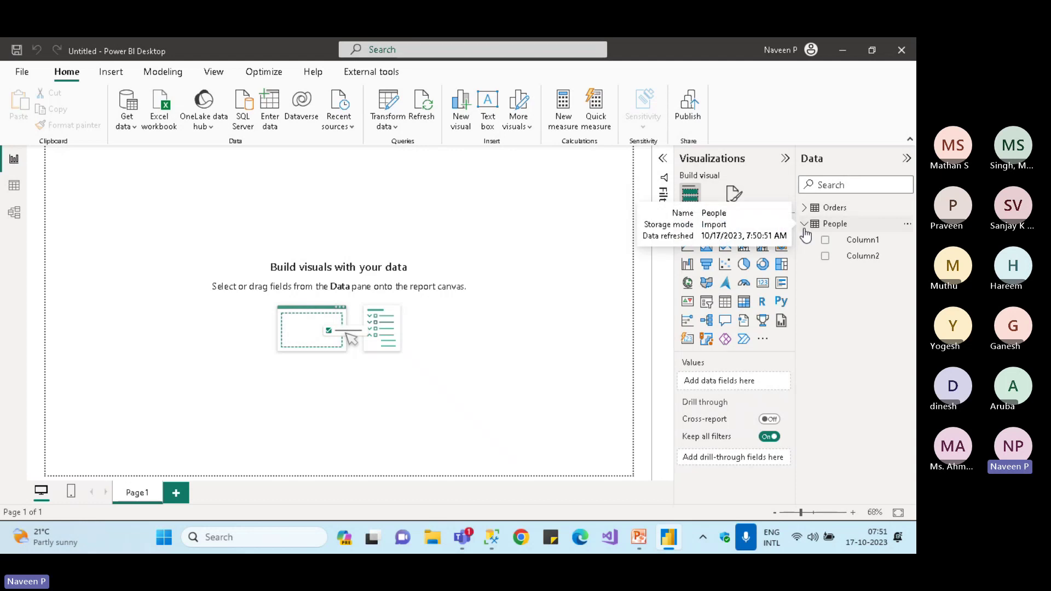
click(805, 227)
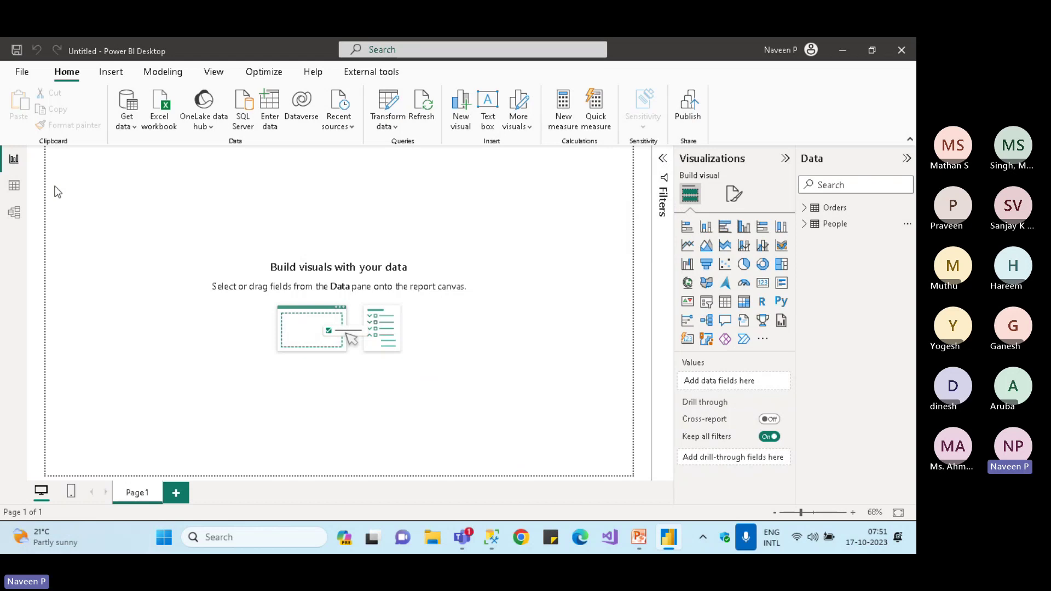
Examine the rows of the Orders and People tables in Table view and return to Report view
click(15, 187)
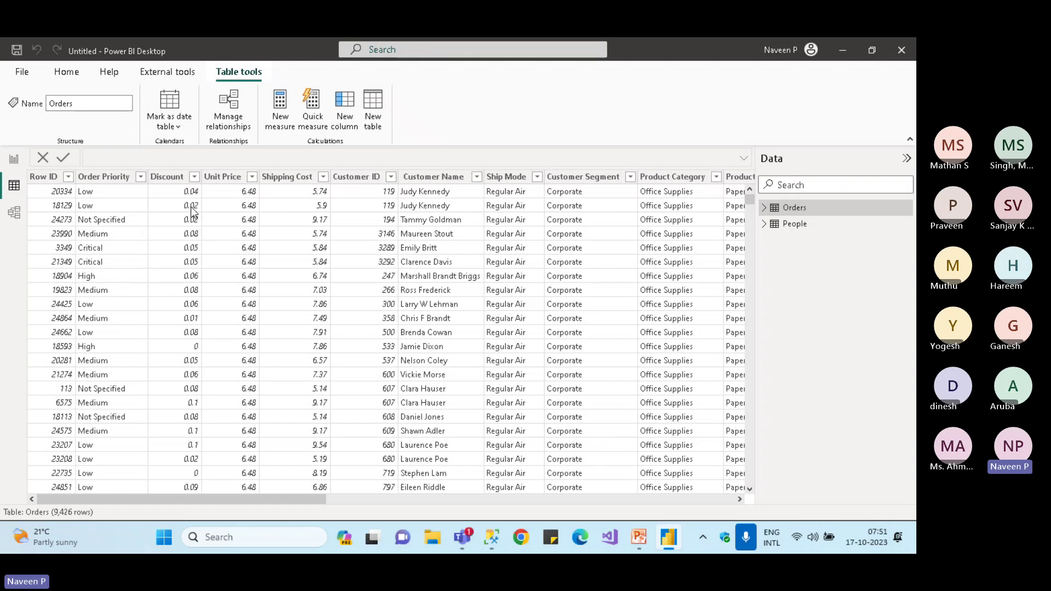
click(795, 225)
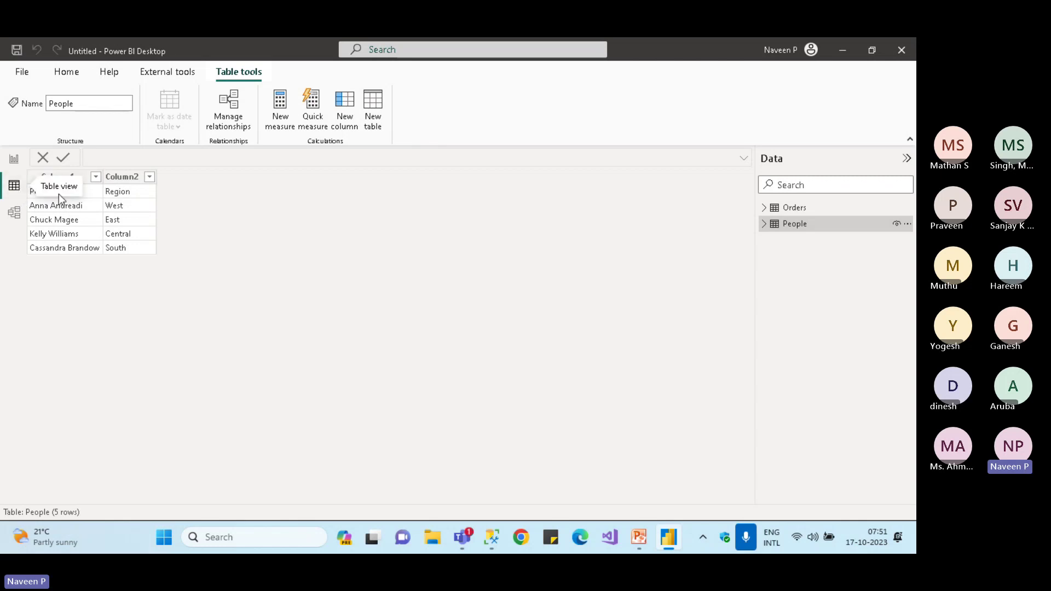
click(15, 162)
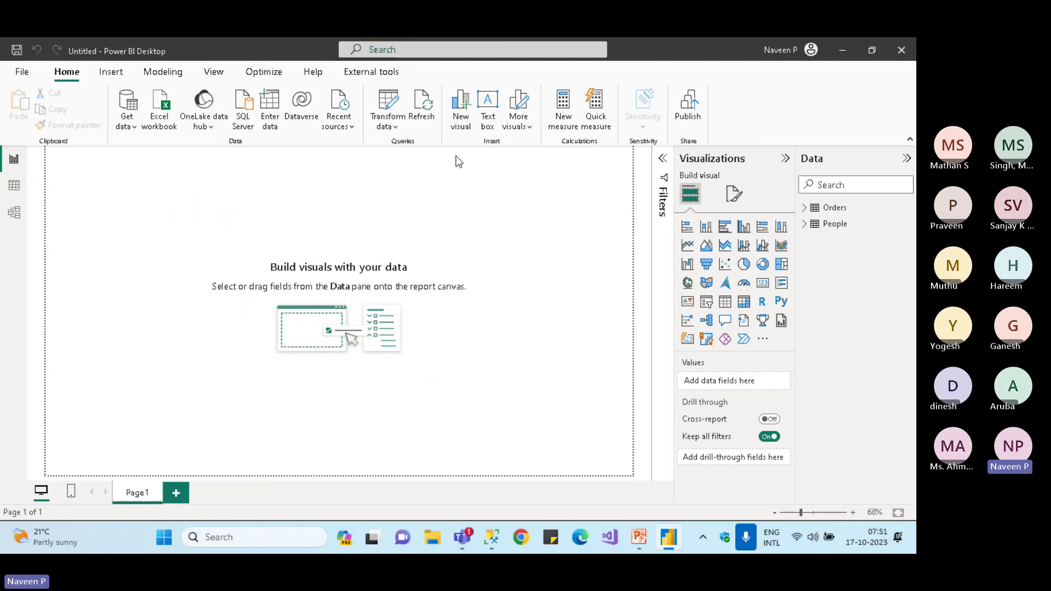
In Power Query Editor, promote the first row of the People query to headers, and close the editor applying the change
click(395, 127)
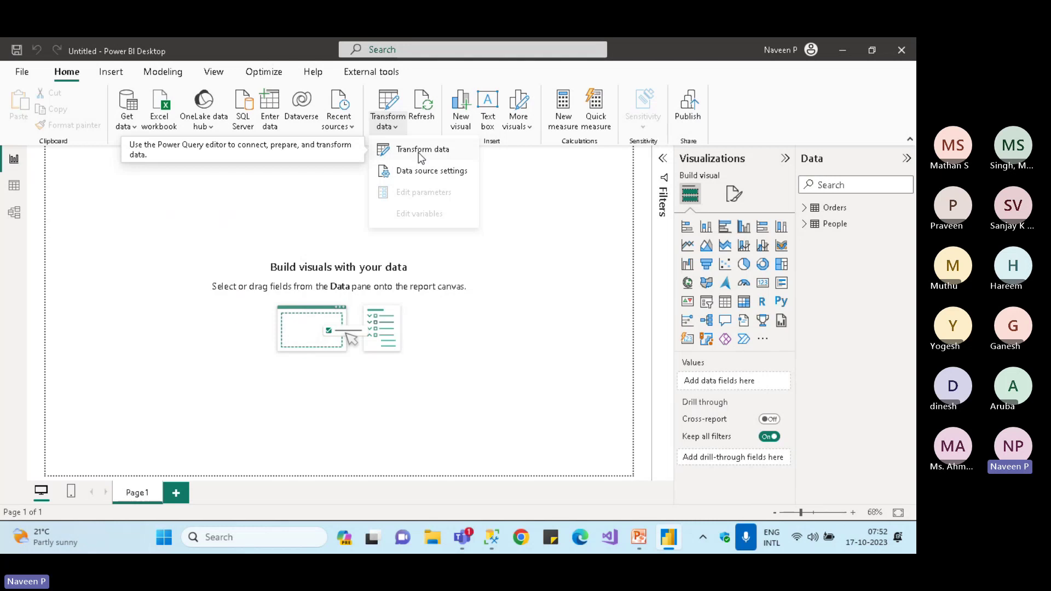
click(419, 154)
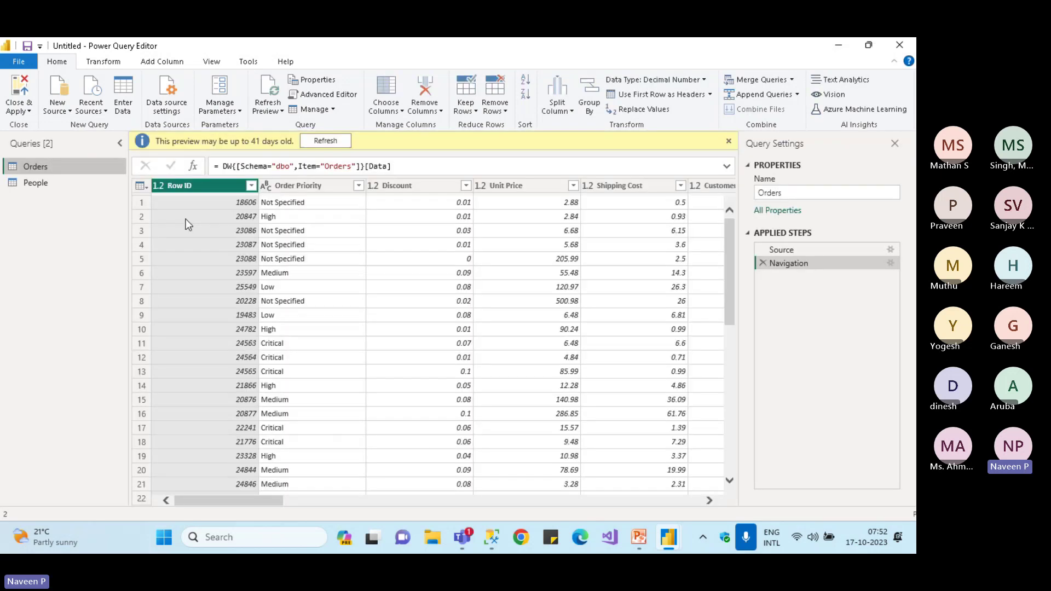
click(41, 186)
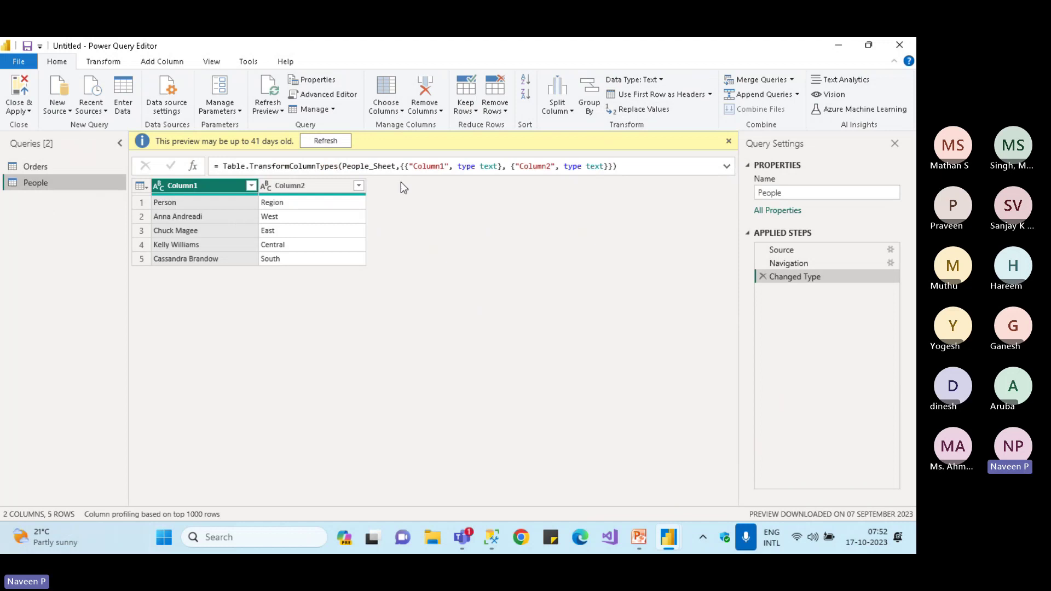
click(638, 98)
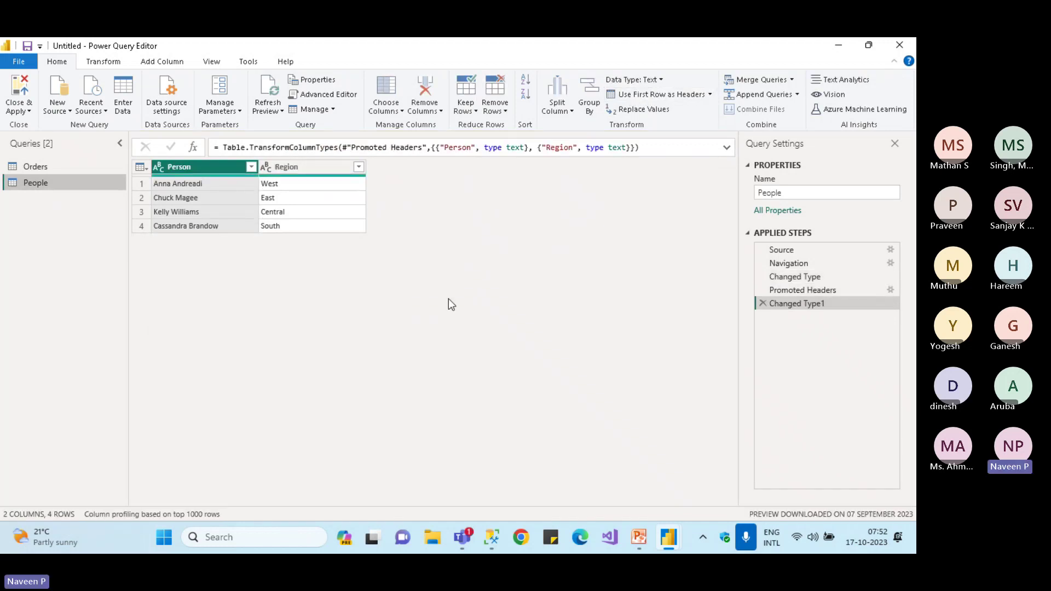
click(18, 111)
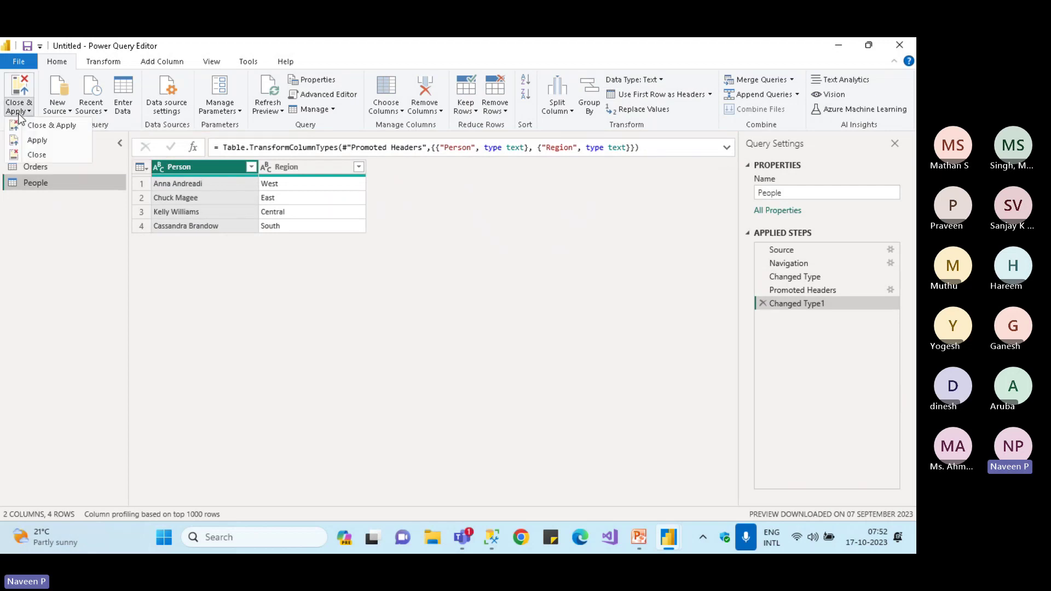
click(62, 128)
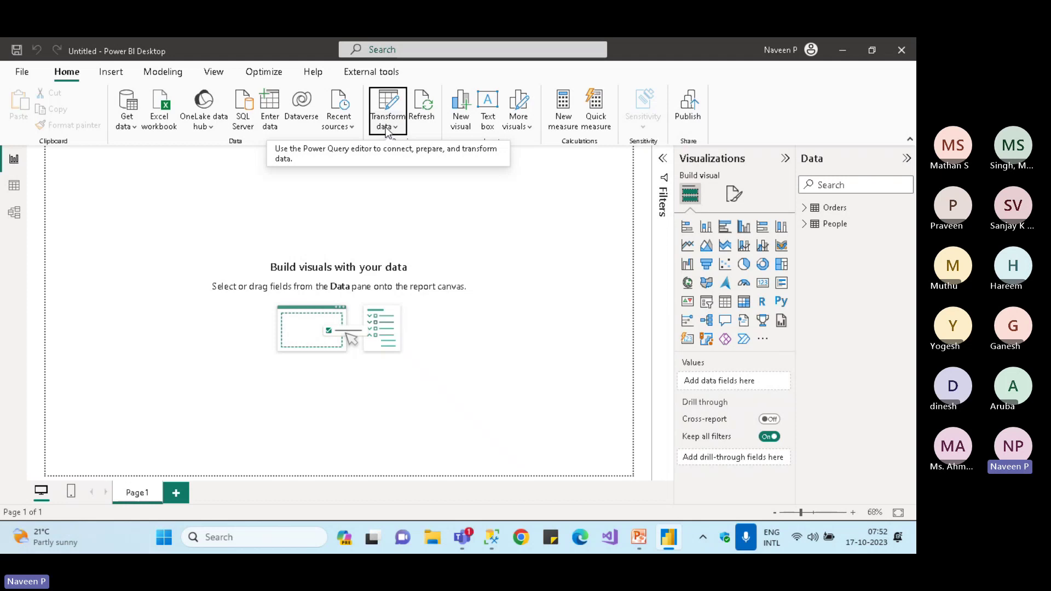
Check the People rows in Table view, and in Model view move the People table away from Orders to expose their relationship line
click(14, 186)
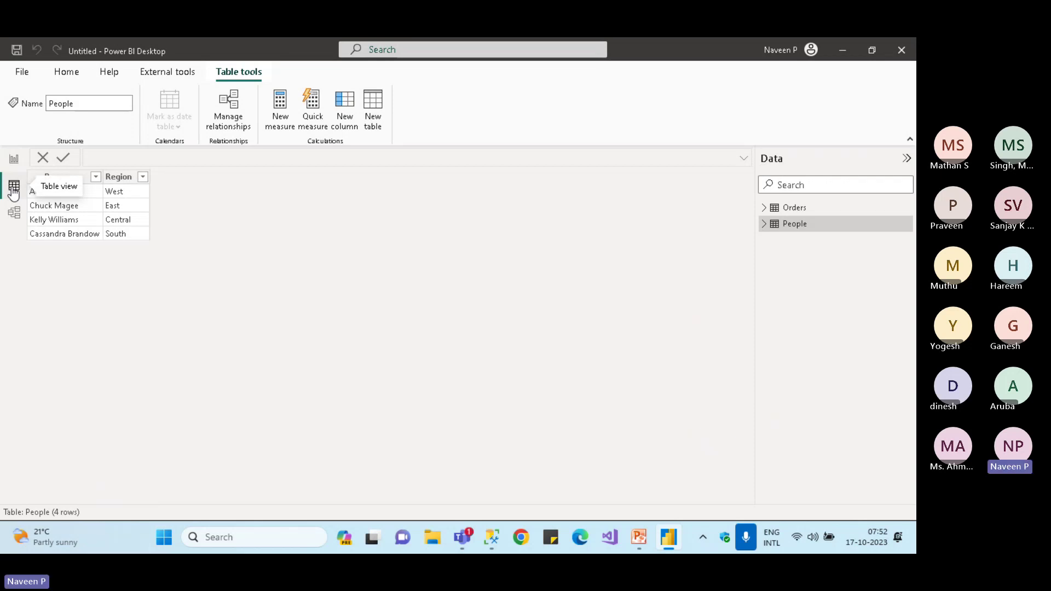
click(14, 213)
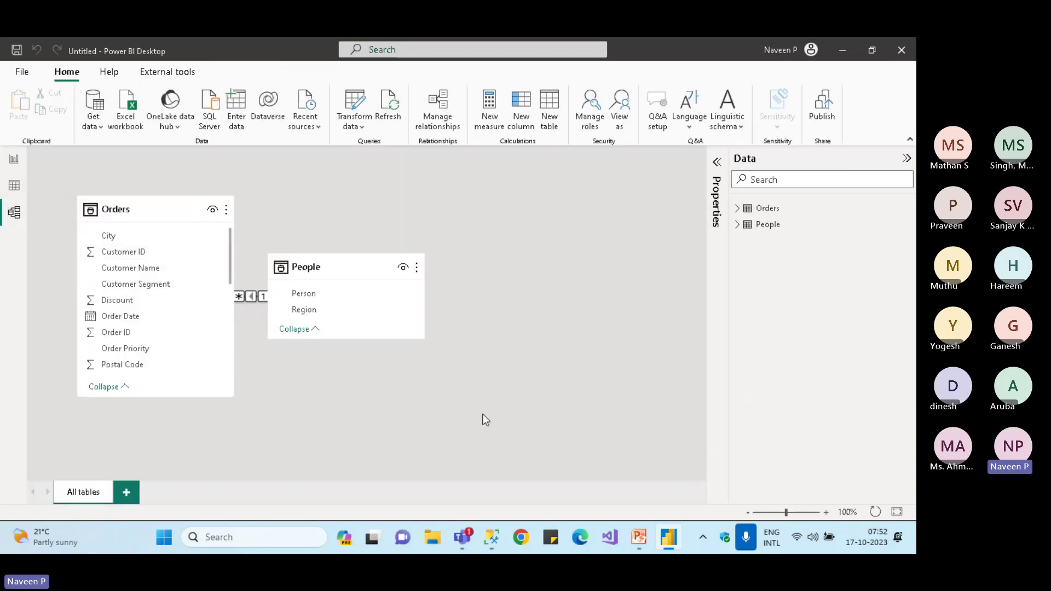
drag(350, 263, 484, 284)
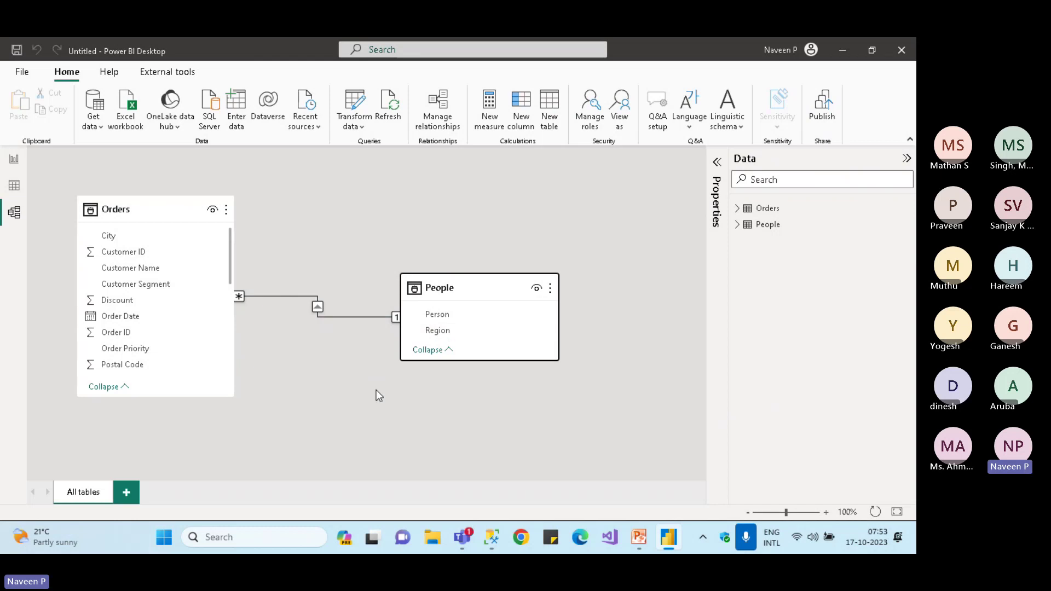
Return to Report view, add an empty stacked bar chart to Page 1 and widen it to about two and a half times its width
click(14, 160)
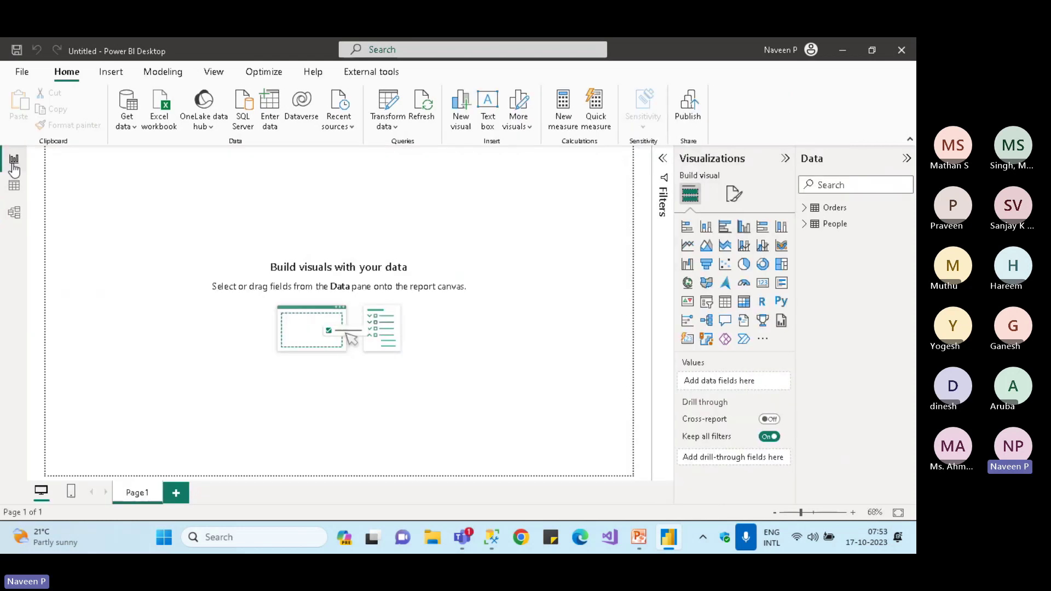
click(688, 227)
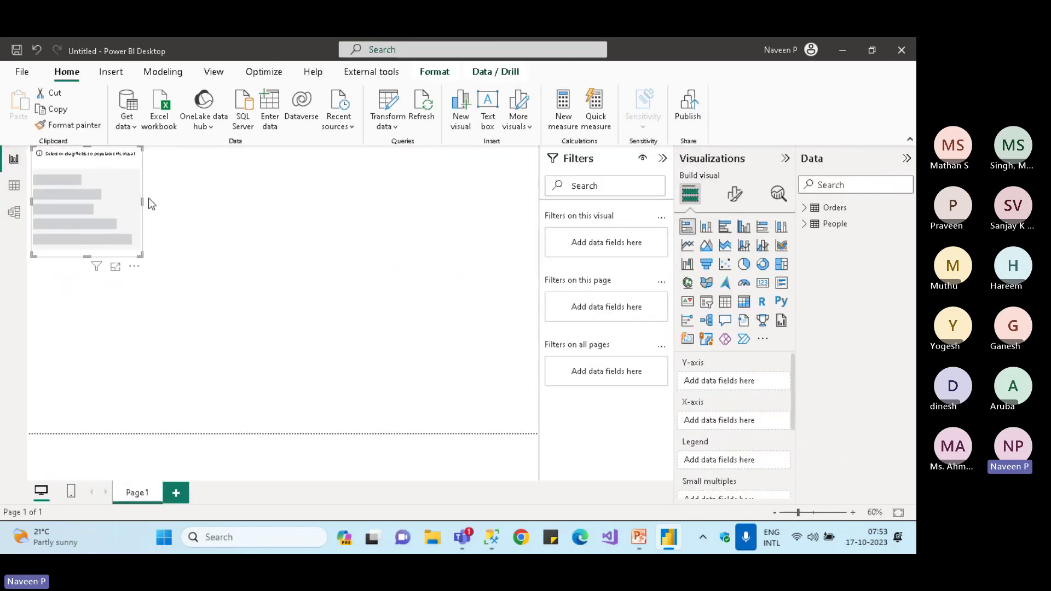
drag(142, 202, 314, 211)
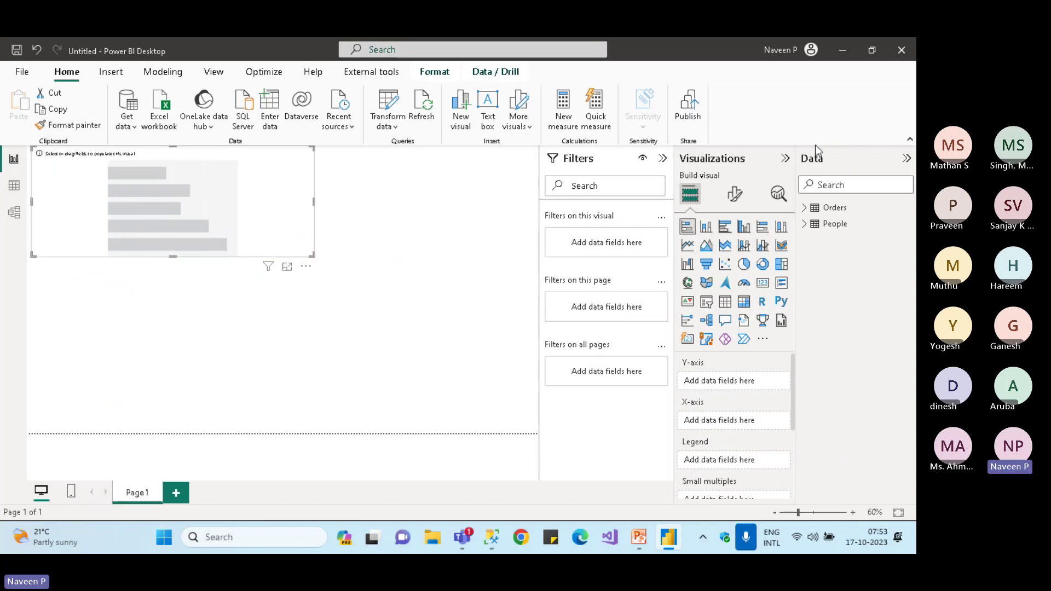
Plot Sales by the Orders table's Region in the empty bar chart and make the chart about 30% taller
click(833, 189)
text(reg)
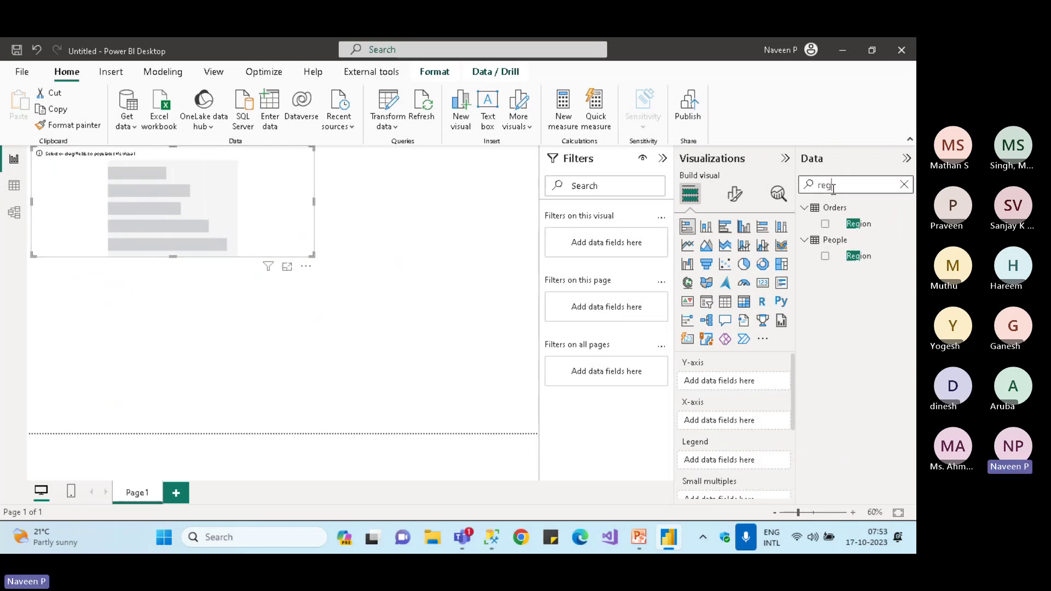
drag(858, 224, 235, 211)
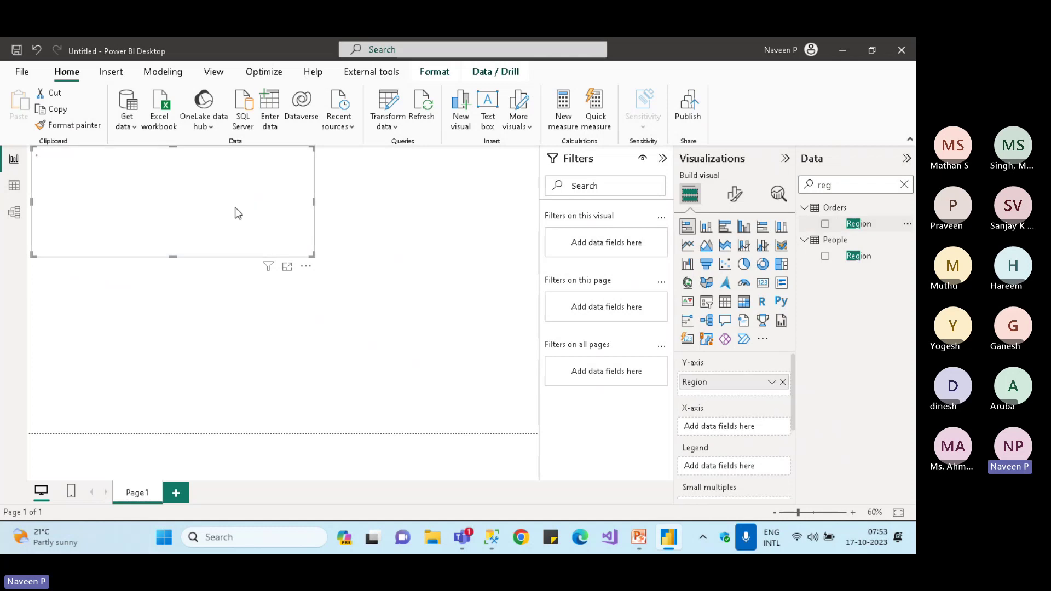
double_click(826, 185)
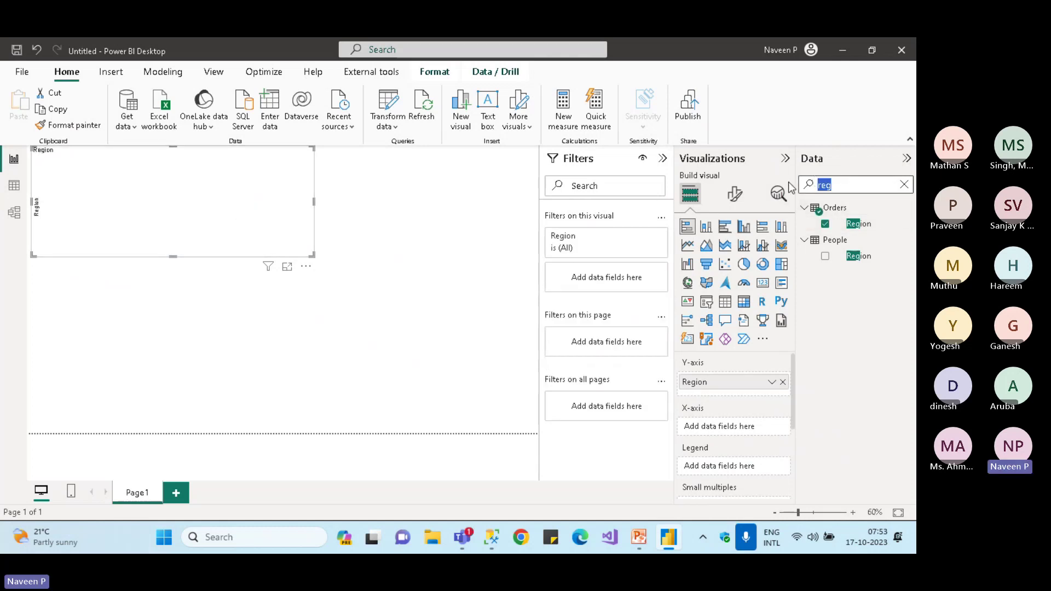
text(sa)
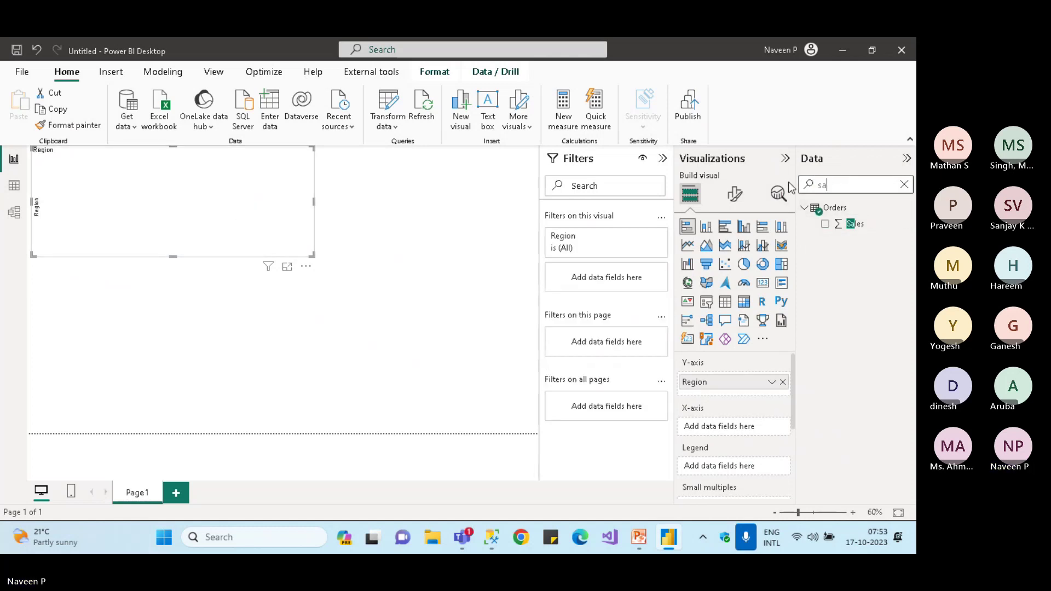
click(825, 225)
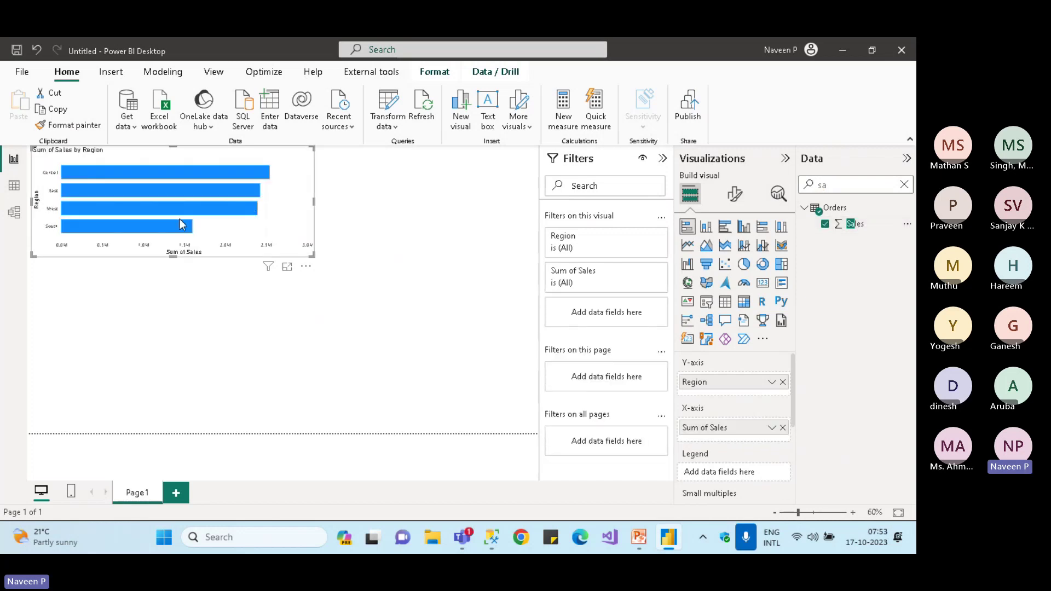
drag(172, 257, 172, 289)
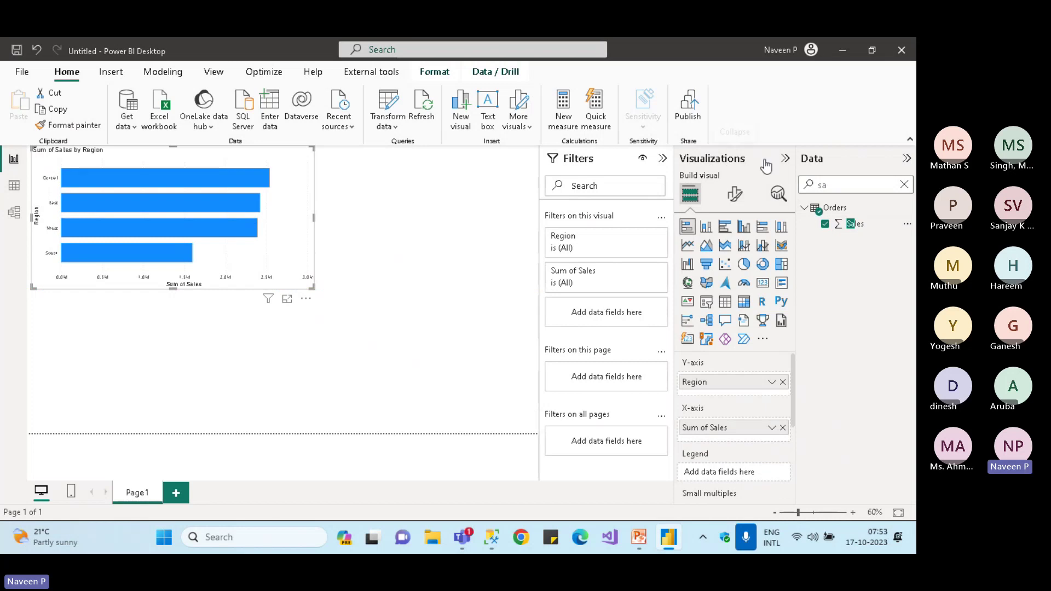
Collapse the Filters pane and set the font size of the bar chart's X-axis values to 11
click(664, 160)
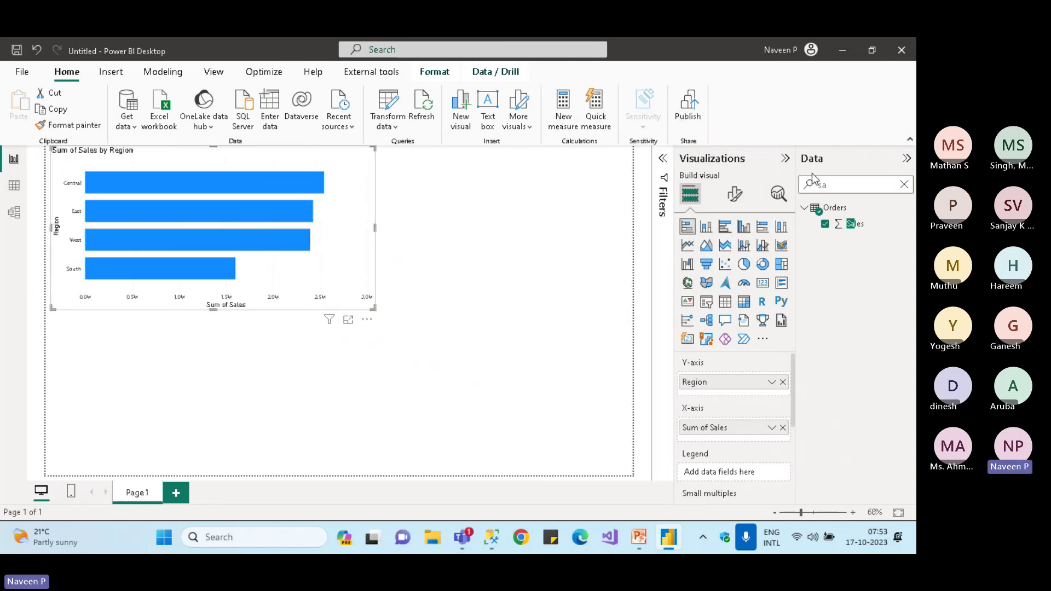
click(736, 194)
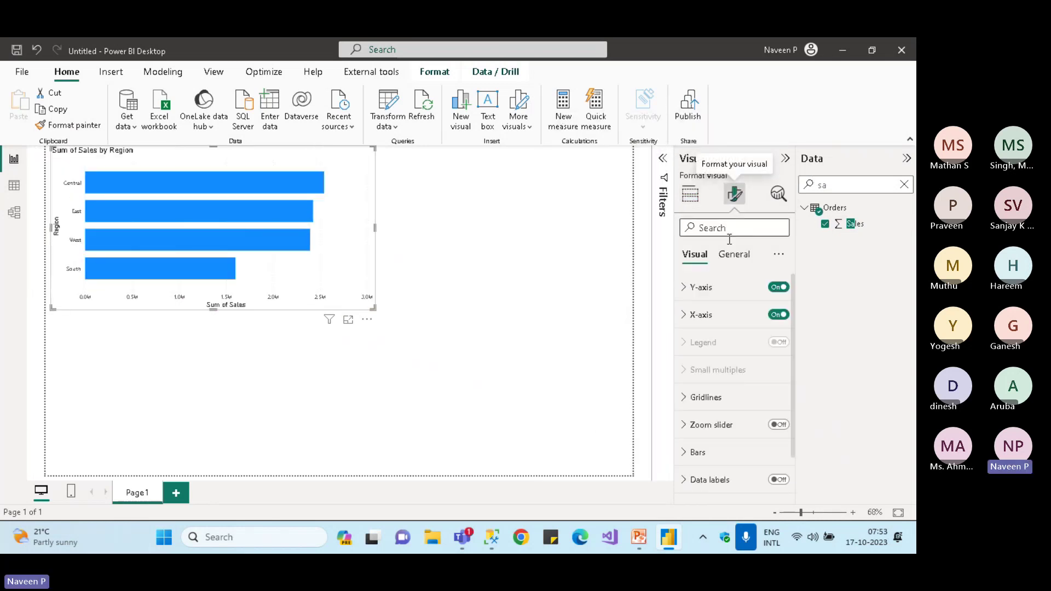
click(709, 316)
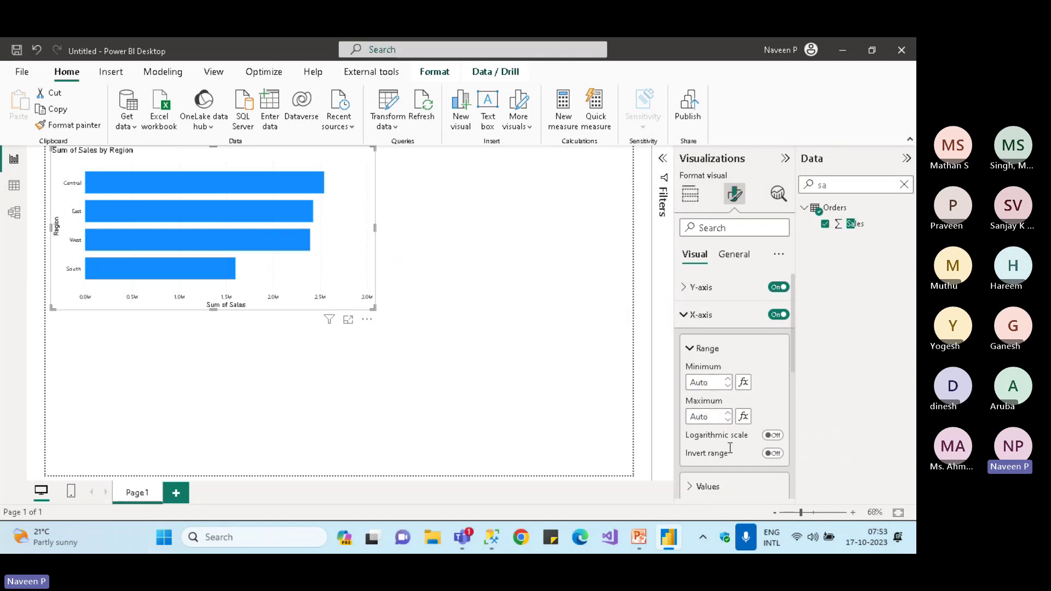
click(706, 491)
drag(794, 340, 806, 432)
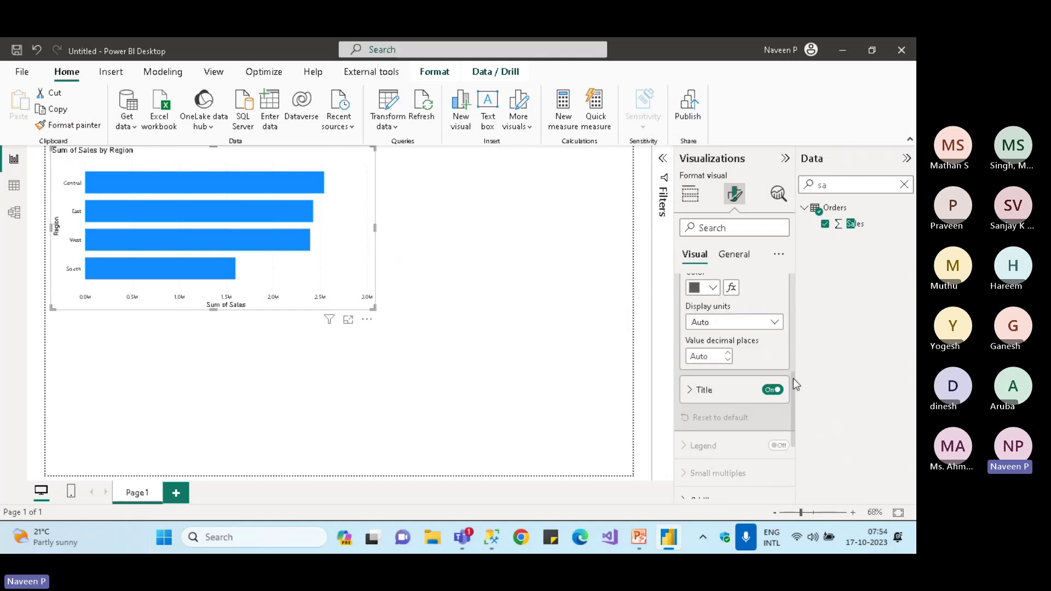
drag(793, 379, 799, 330)
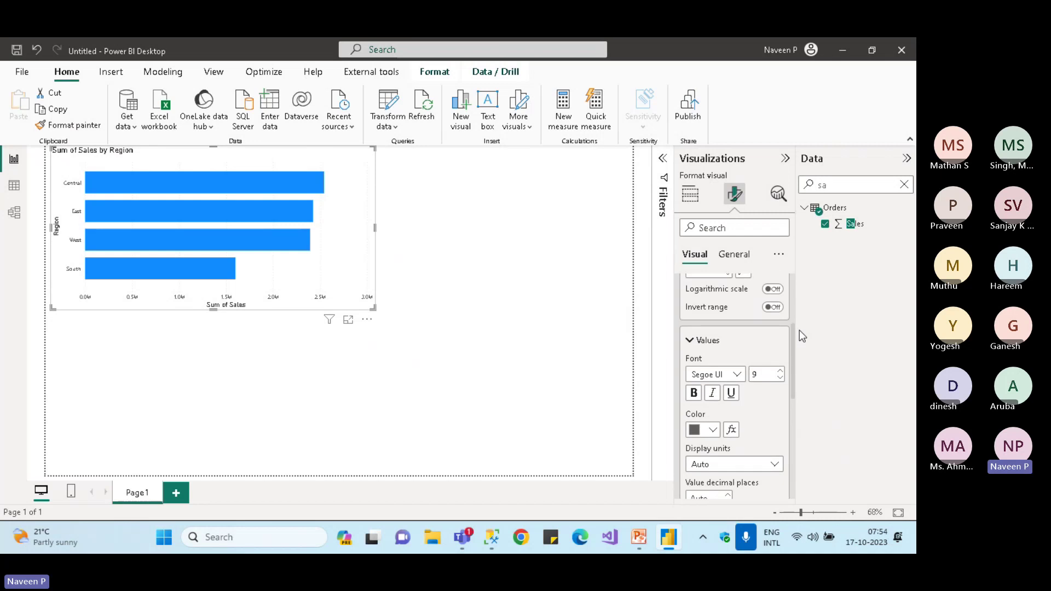
click(780, 372)
click(780, 371)
click(780, 372)
click(781, 371)
click(781, 372)
click(781, 372)
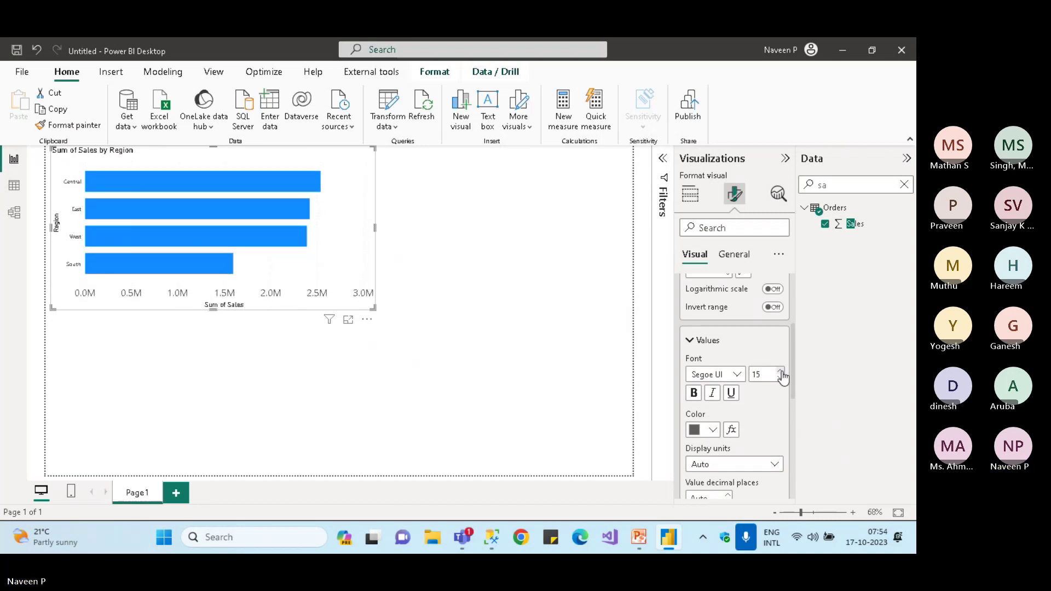
click(780, 378)
click(780, 378)
click(780, 377)
click(780, 377)
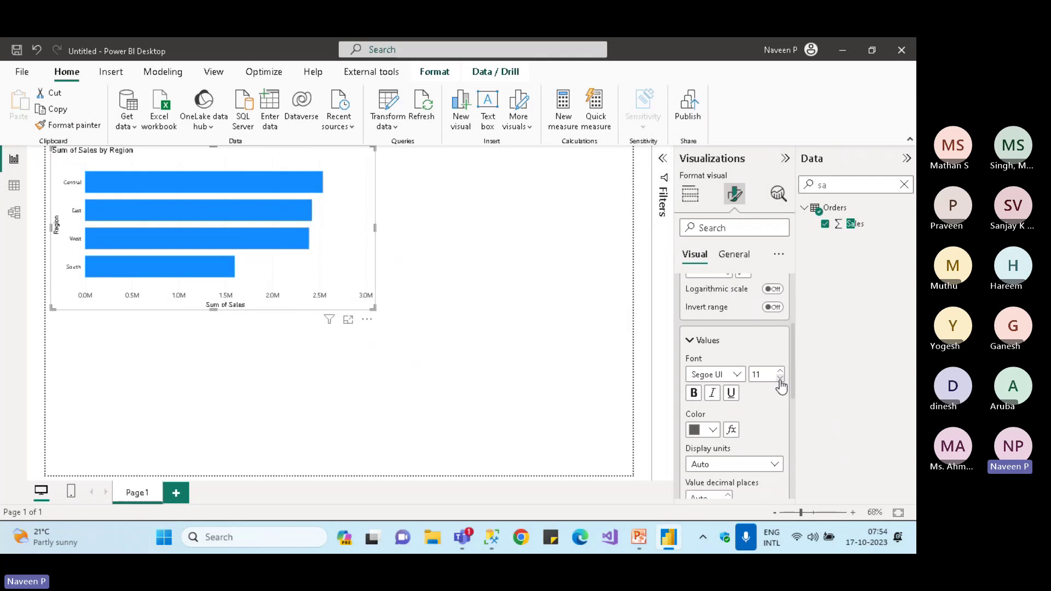
Set the font size of the bar chart's Y-axis values to 16
drag(793, 386, 796, 325)
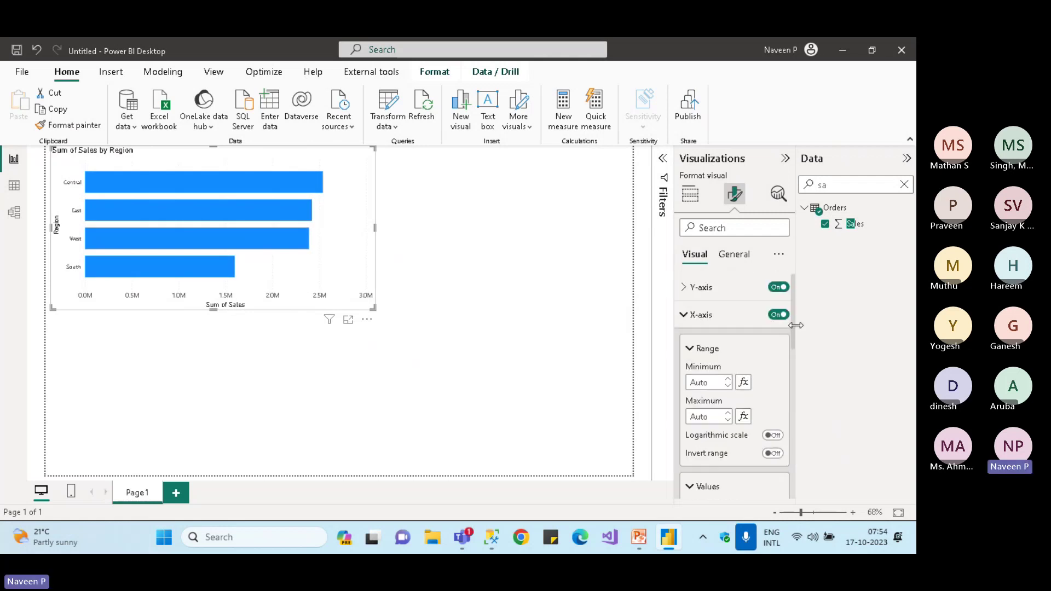
click(719, 293)
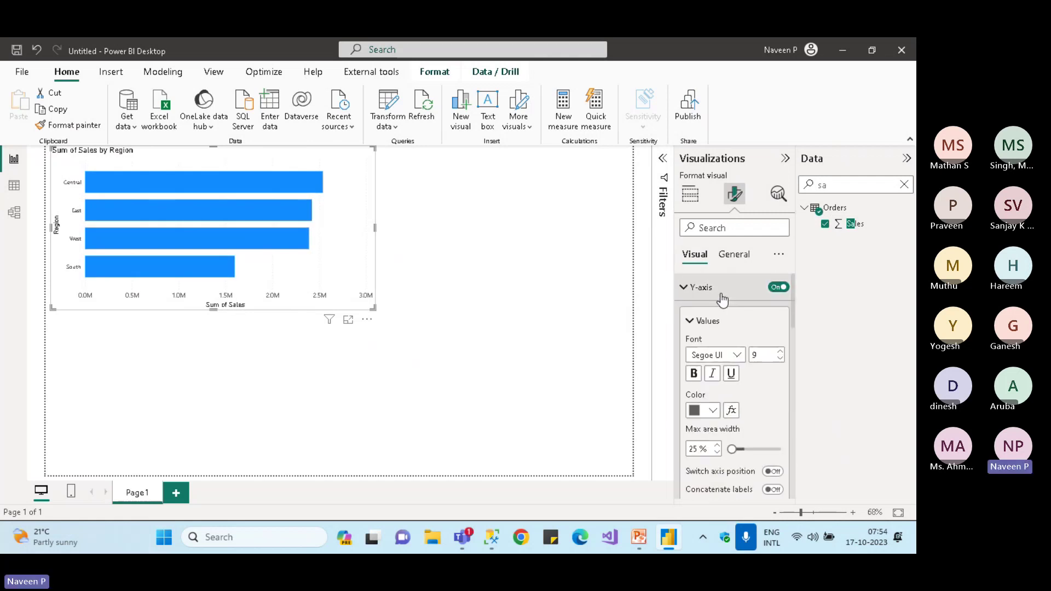
click(780, 352)
click(780, 352)
click(780, 352)
click(780, 352)
click(780, 352)
click(780, 352)
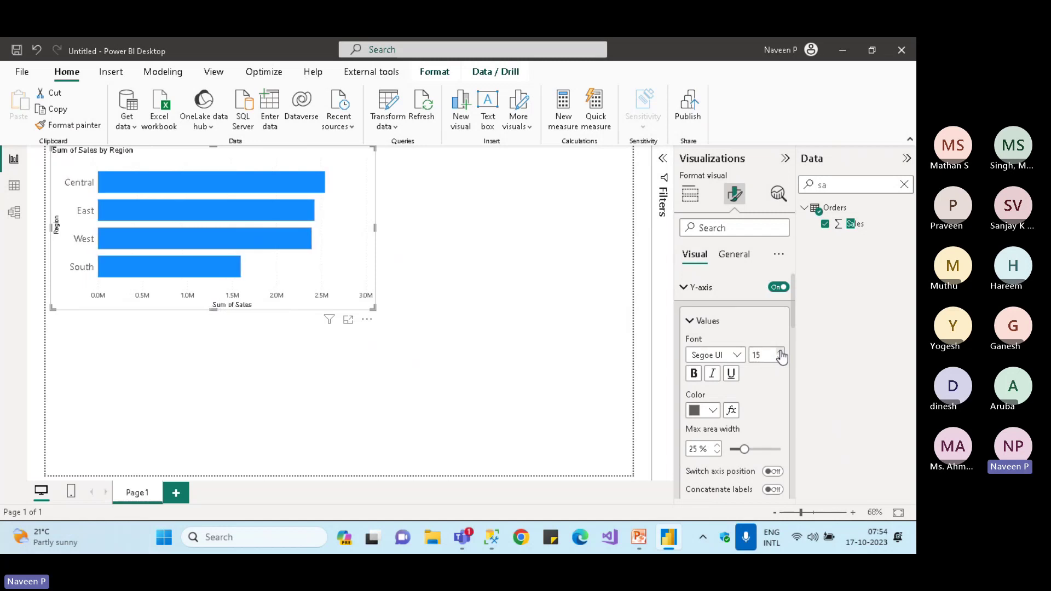
click(780, 352)
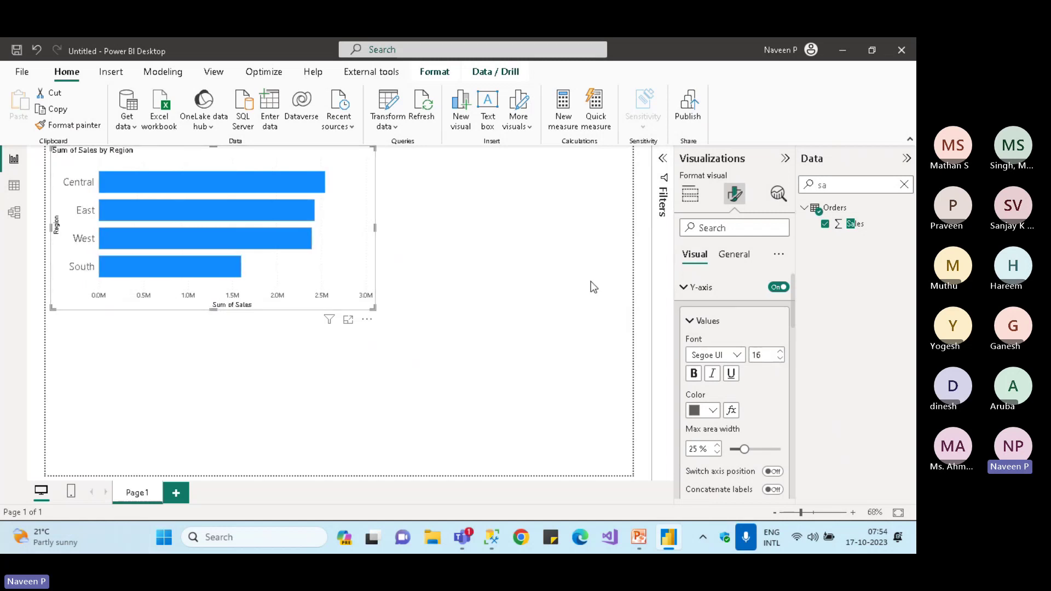
Add a pie chart fitted into the free space beside the bar chart and convert it to a donut chart
click(689, 195)
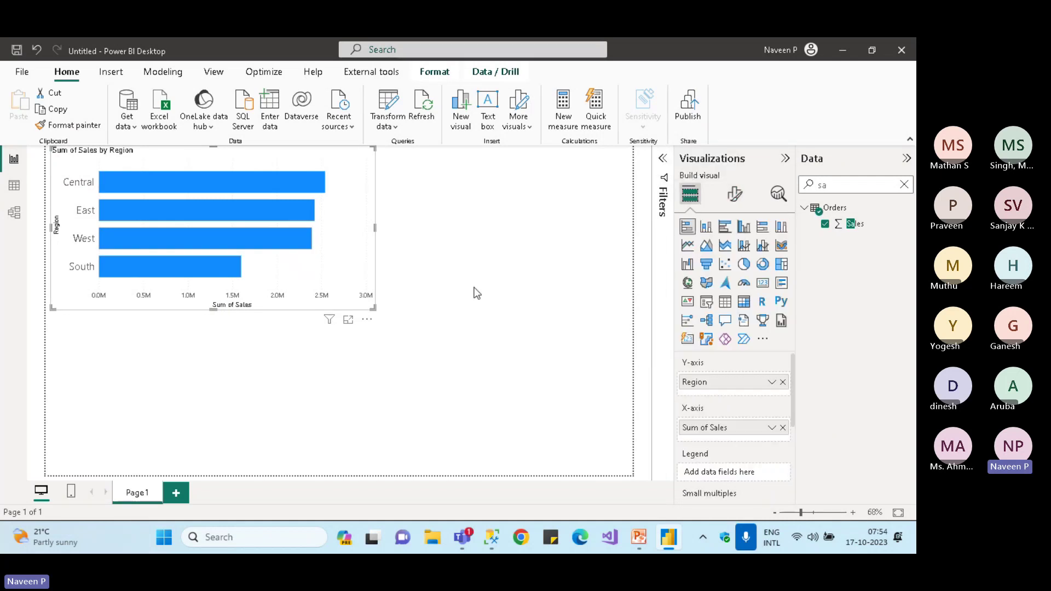
click(475, 291)
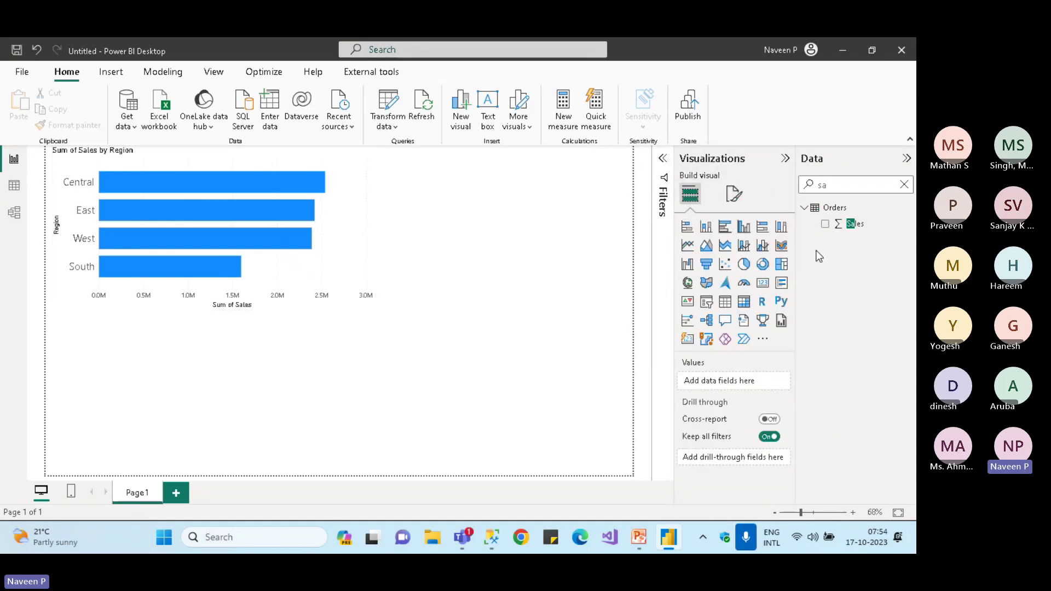
click(745, 265)
drag(237, 356, 573, 163)
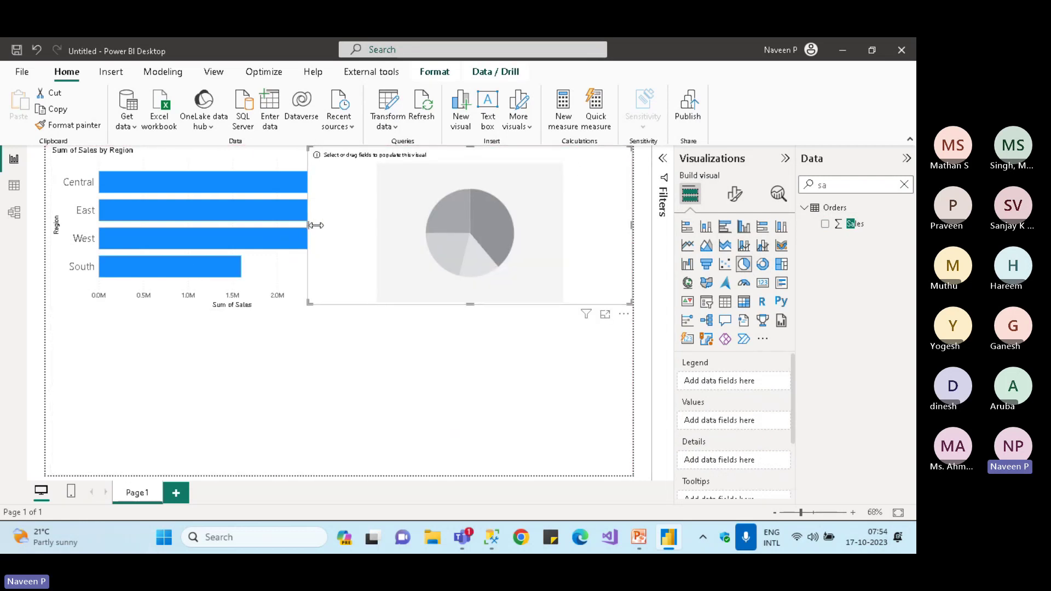
drag(316, 225, 382, 245)
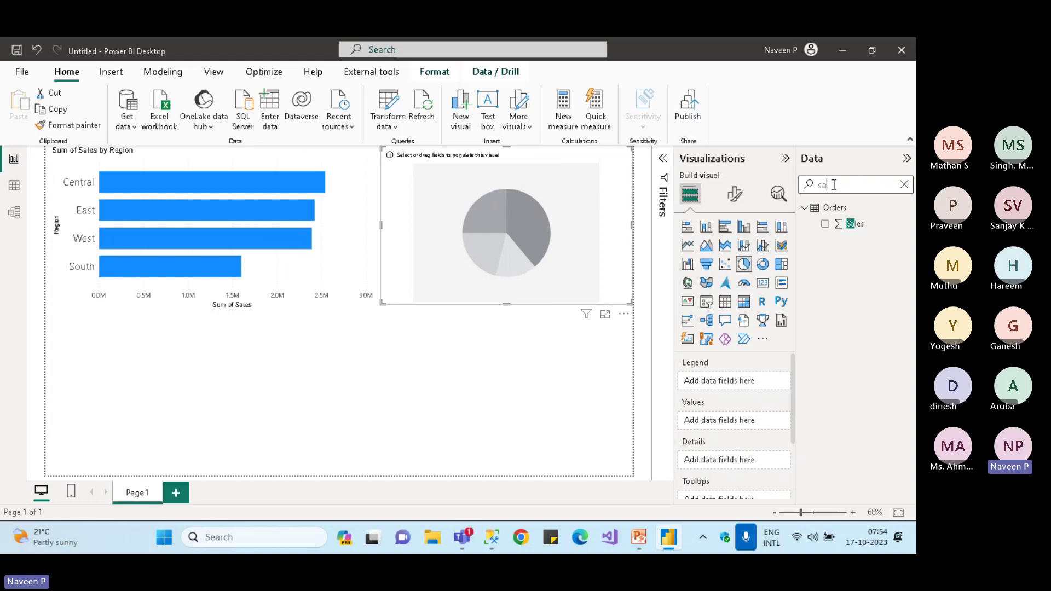
click(763, 265)
Populate the donut chart with Product Category as legend and Profit as values from the Orders table
click(824, 185)
key(BackSpace)
text(ca)
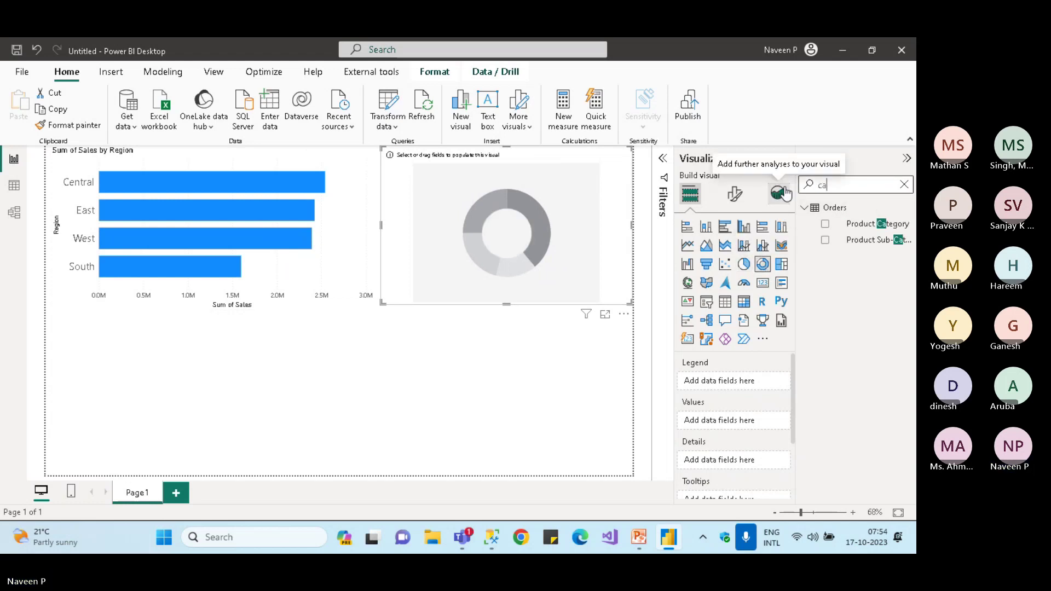
text(t)
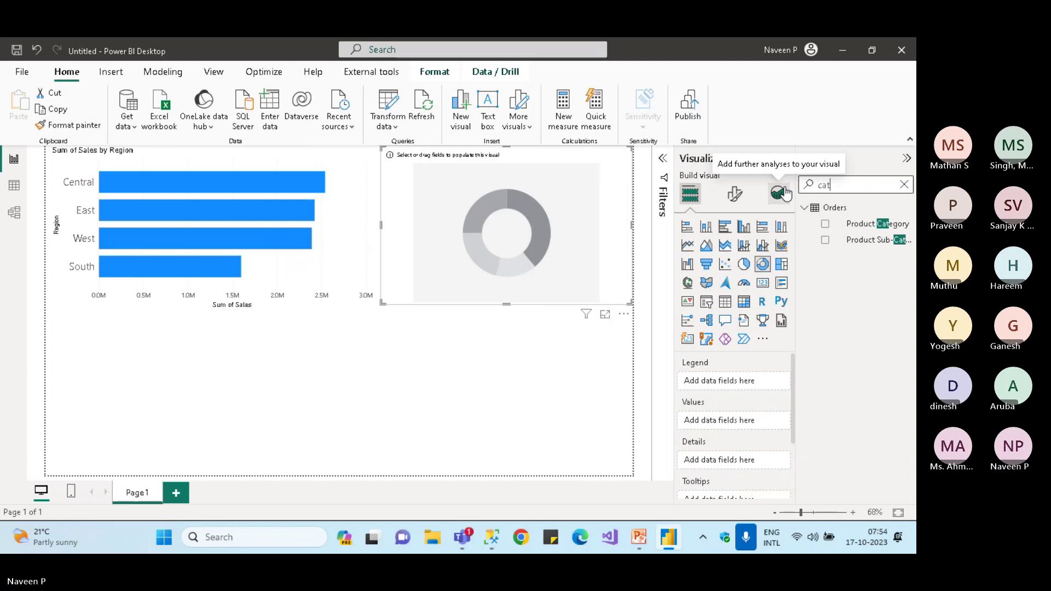
click(825, 224)
drag(873, 184, 768, 186)
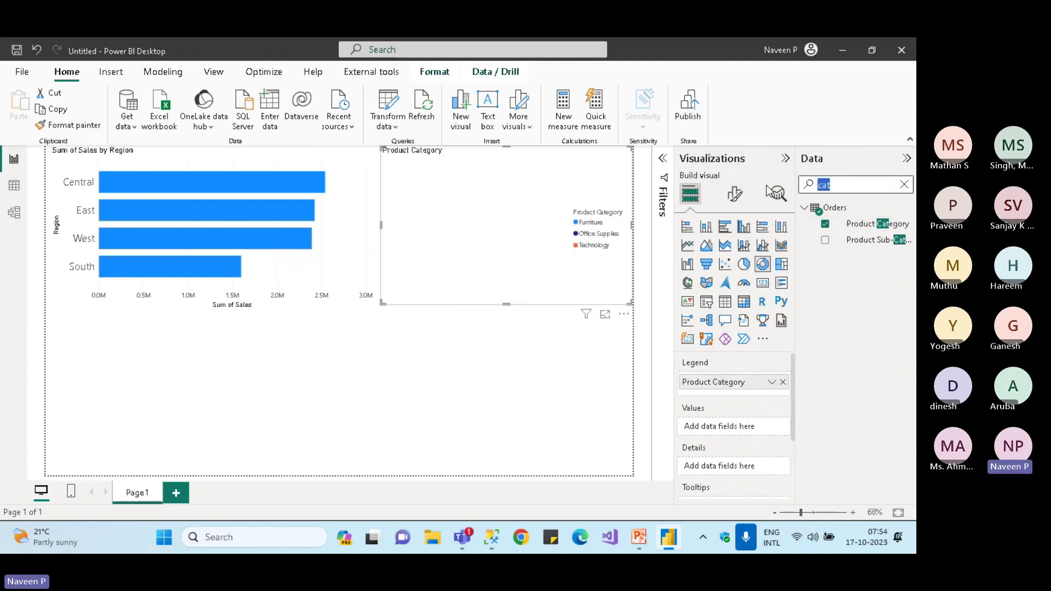
text(pro)
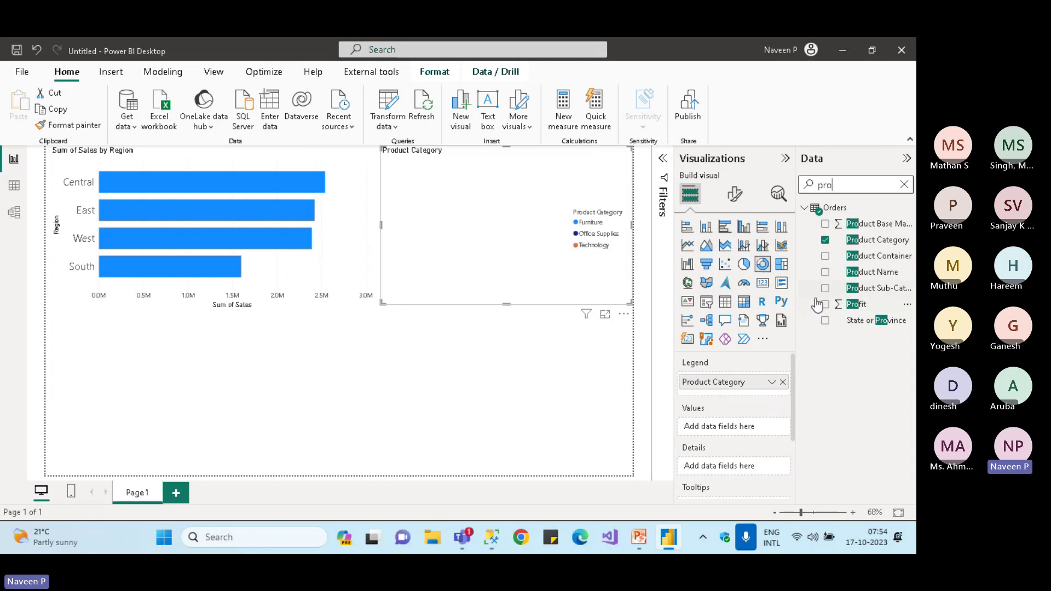
click(825, 304)
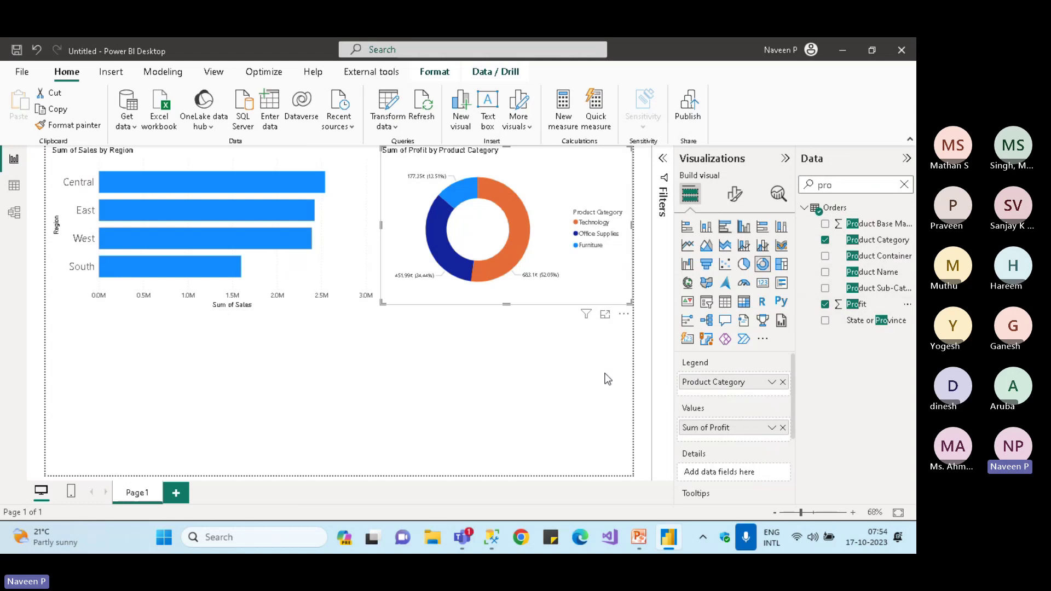
Add an empty line chart below the two existing charts, spanning the full page width
click(572, 366)
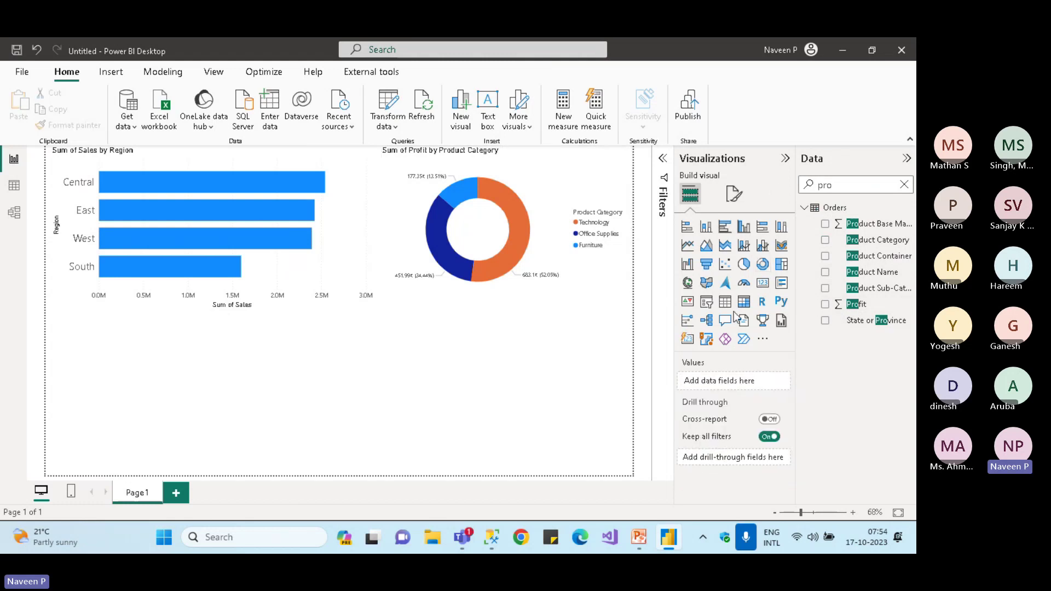
click(691, 233)
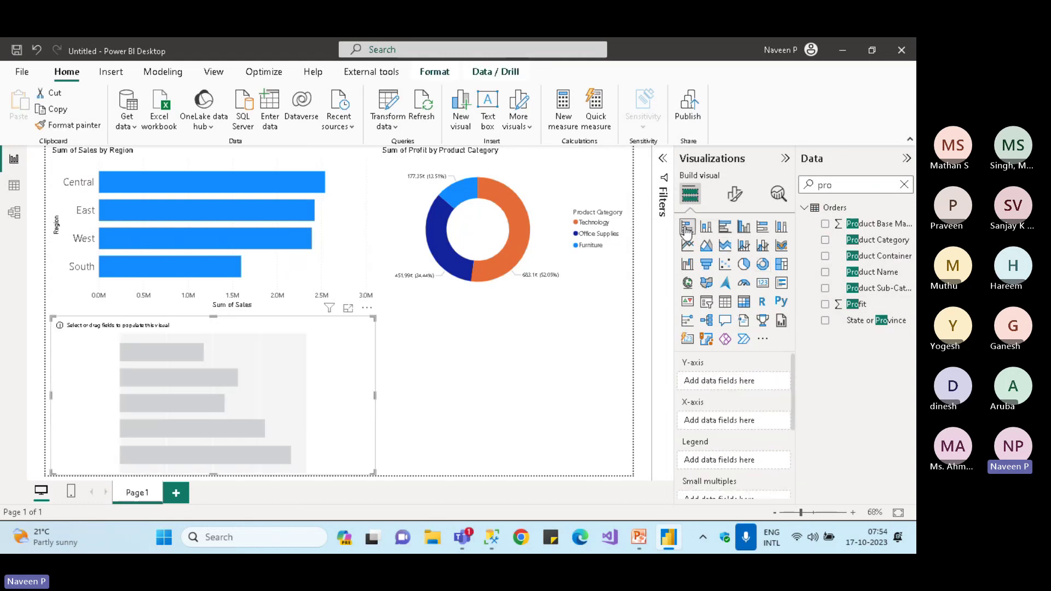
click(742, 246)
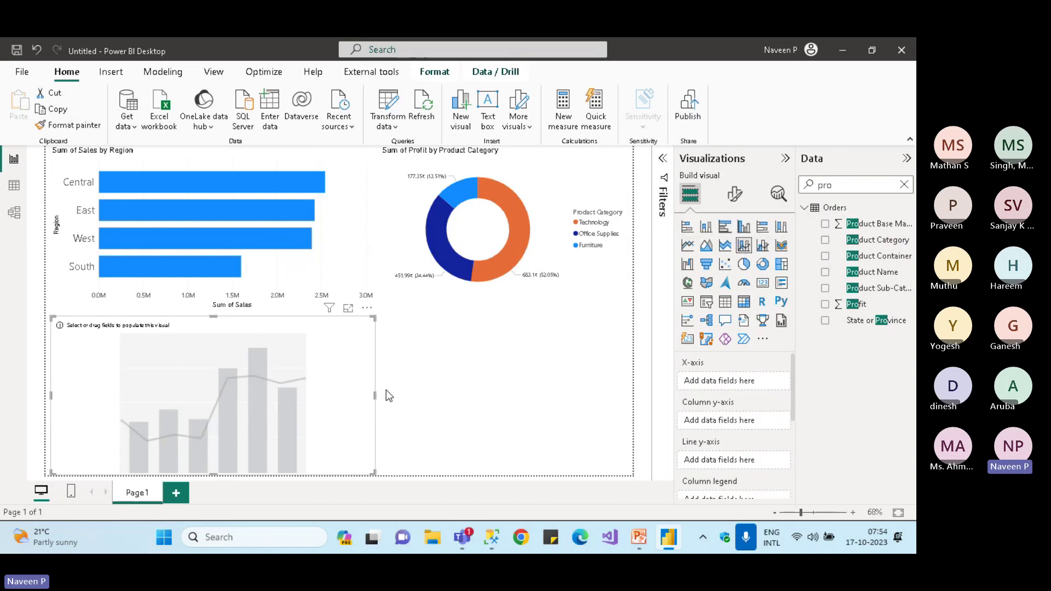
click(687, 245)
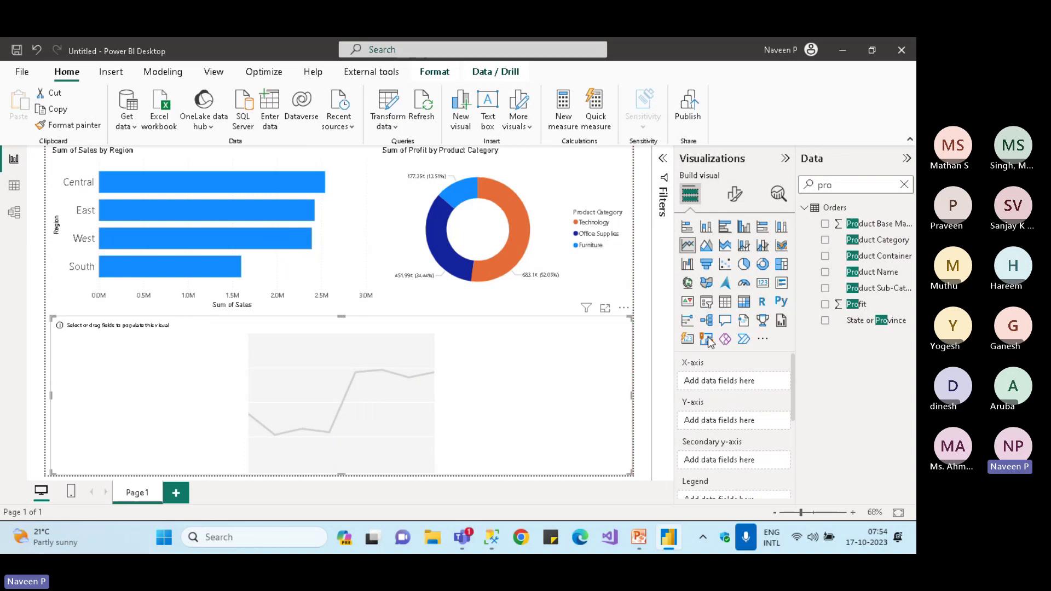
Plot Sales by the Order Date hierarchy's Year in the line chart
double_click(839, 183)
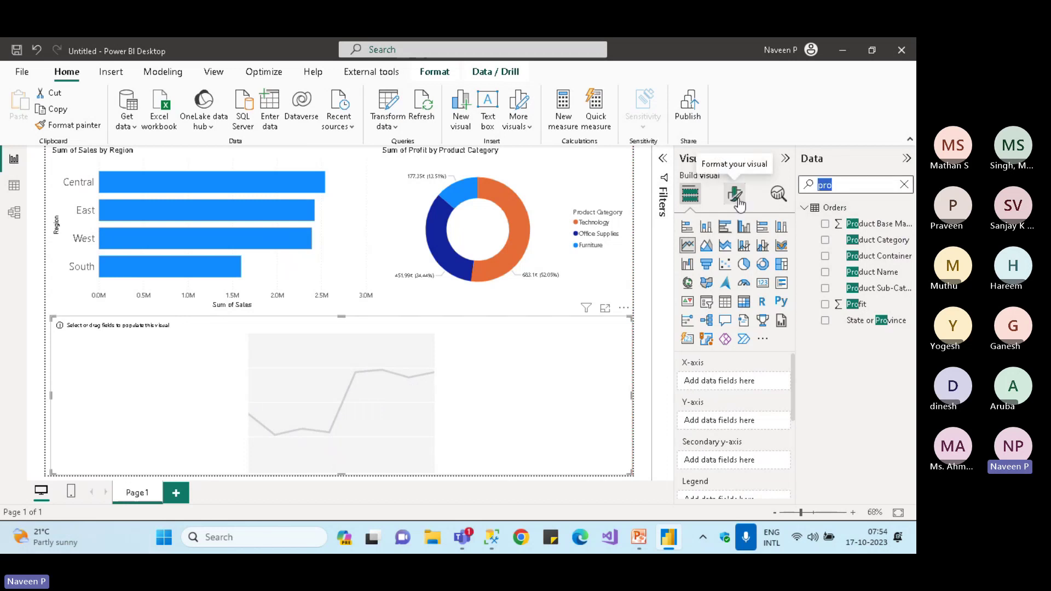
text(Year)
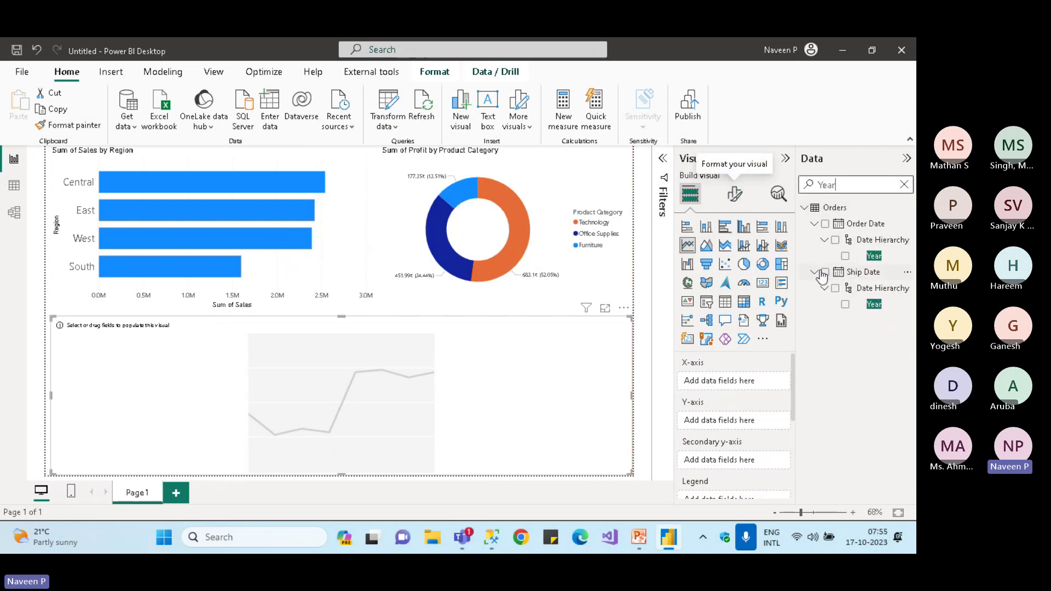
click(845, 256)
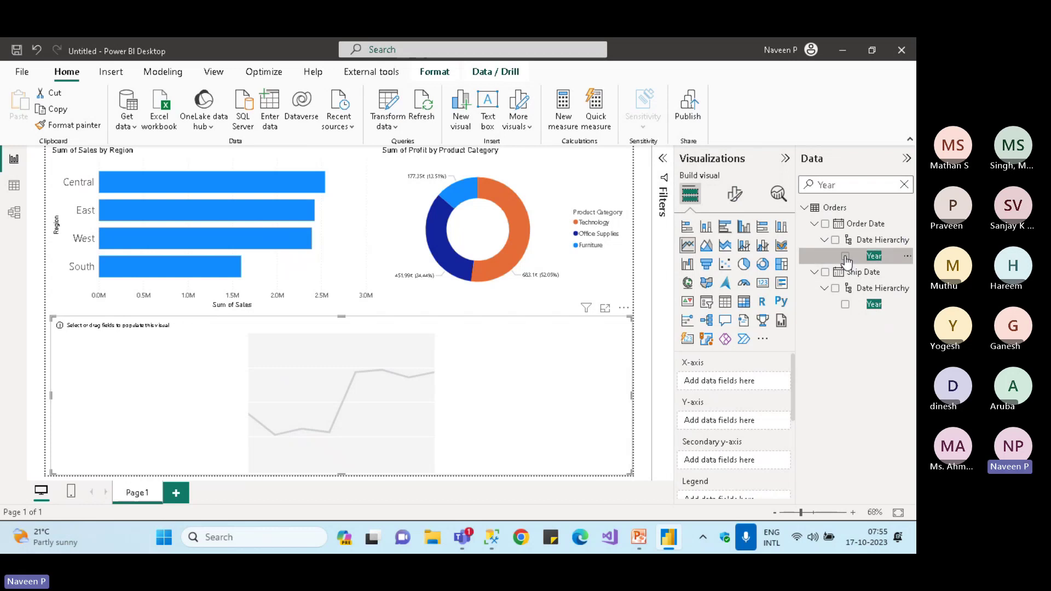
double_click(856, 183)
text(sal)
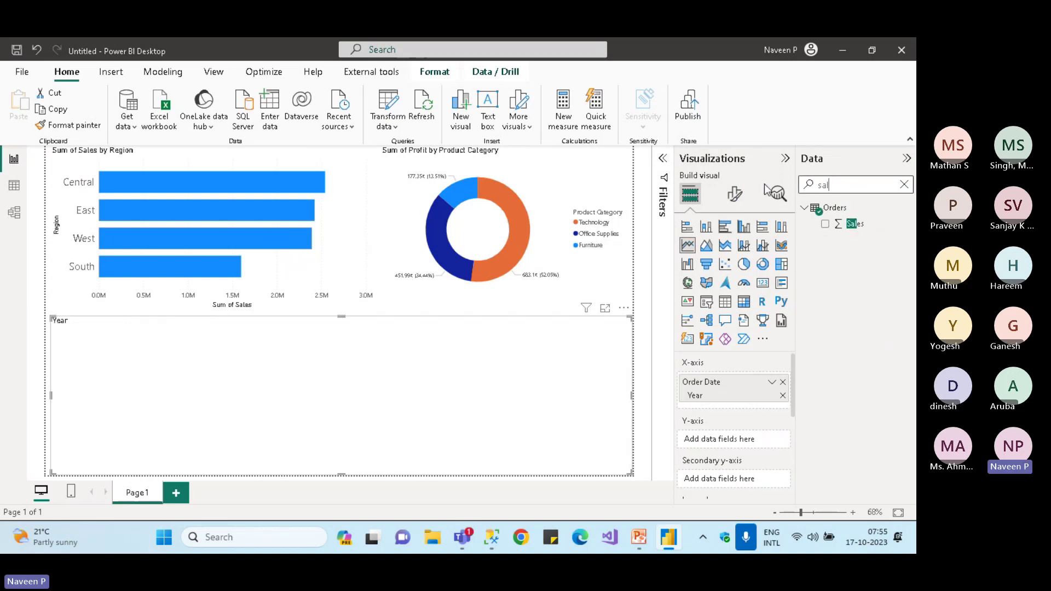
click(824, 224)
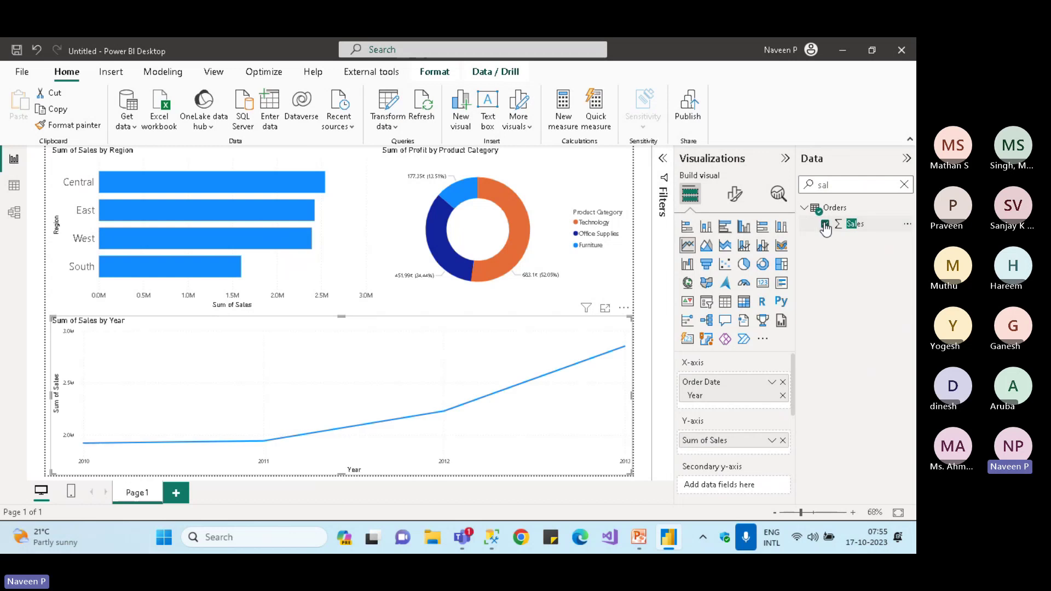
Add Customer Segment from the Orders table as the legend of the line chart and deselect the visuals
click(848, 189)
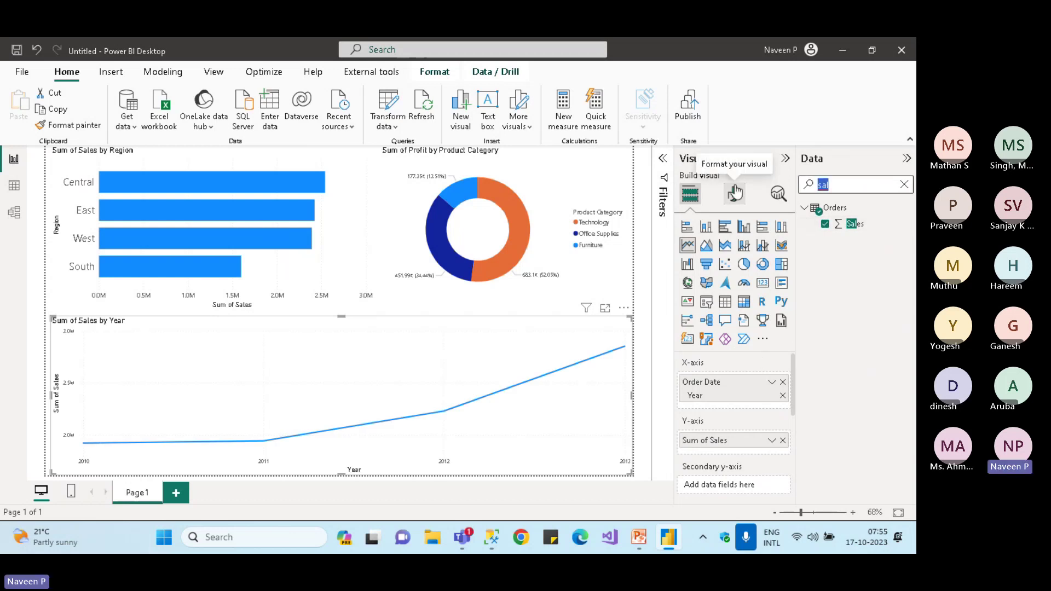
text(se)
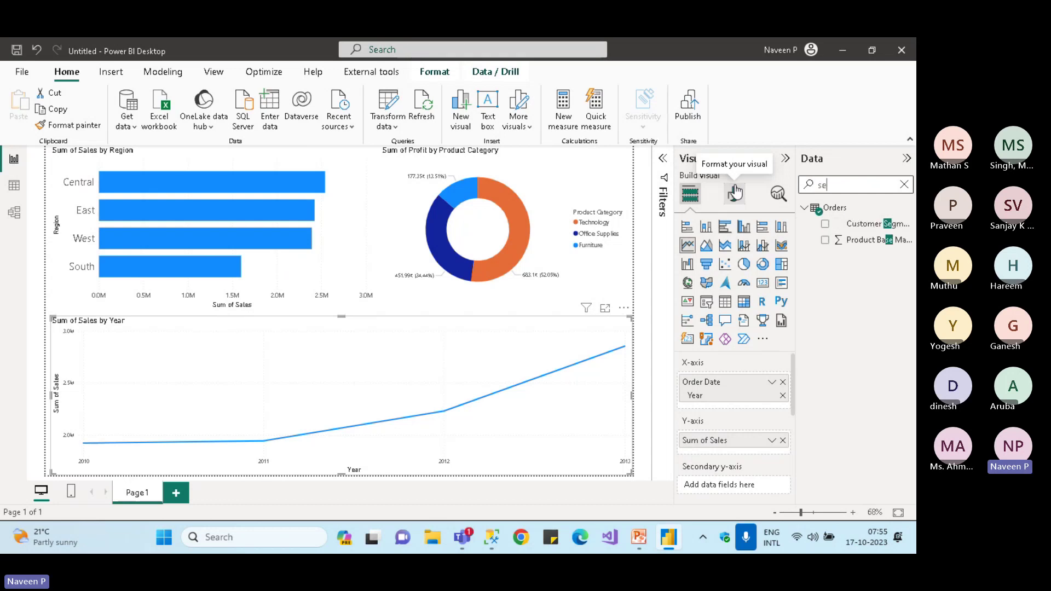
text(g)
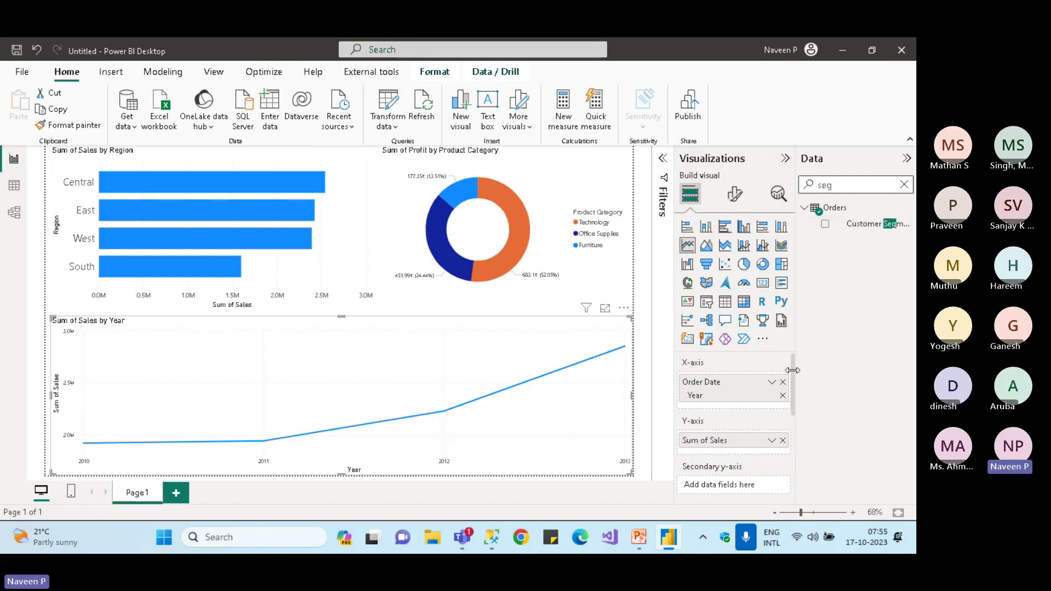
drag(793, 377, 800, 422)
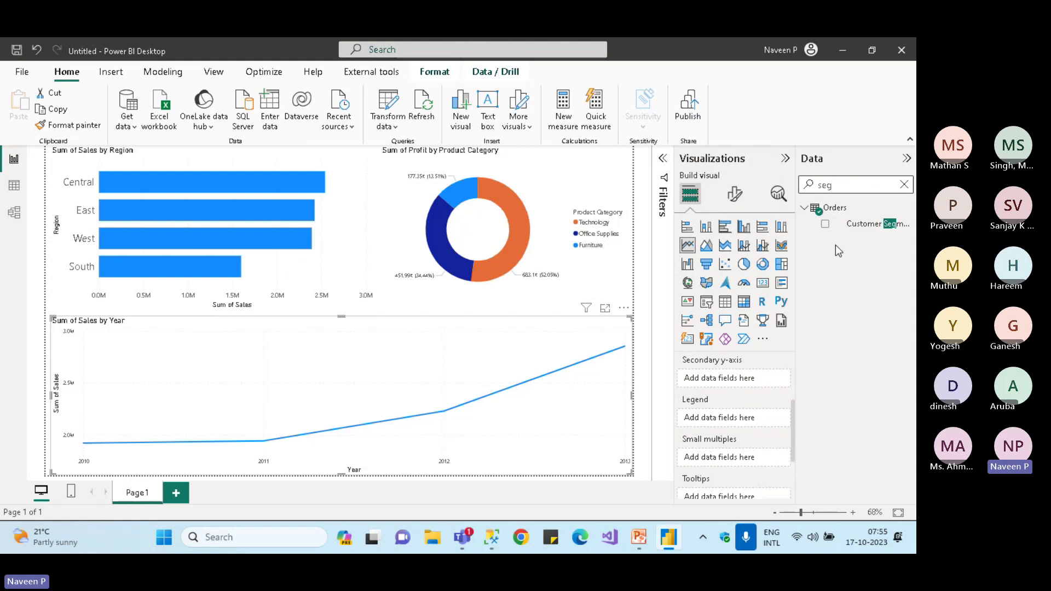
drag(862, 225, 726, 425)
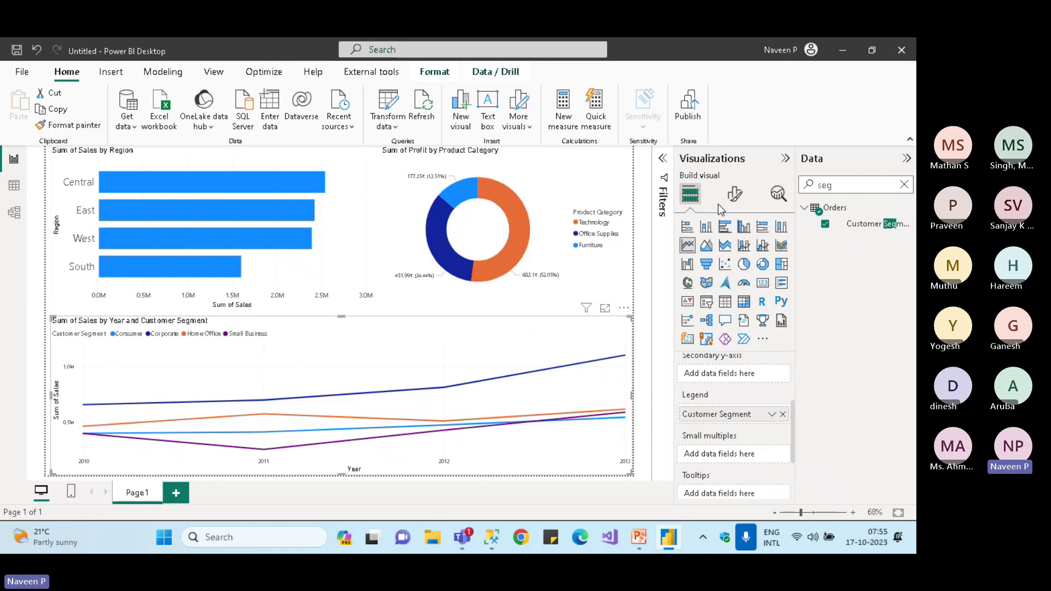
click(630, 284)
click(645, 304)
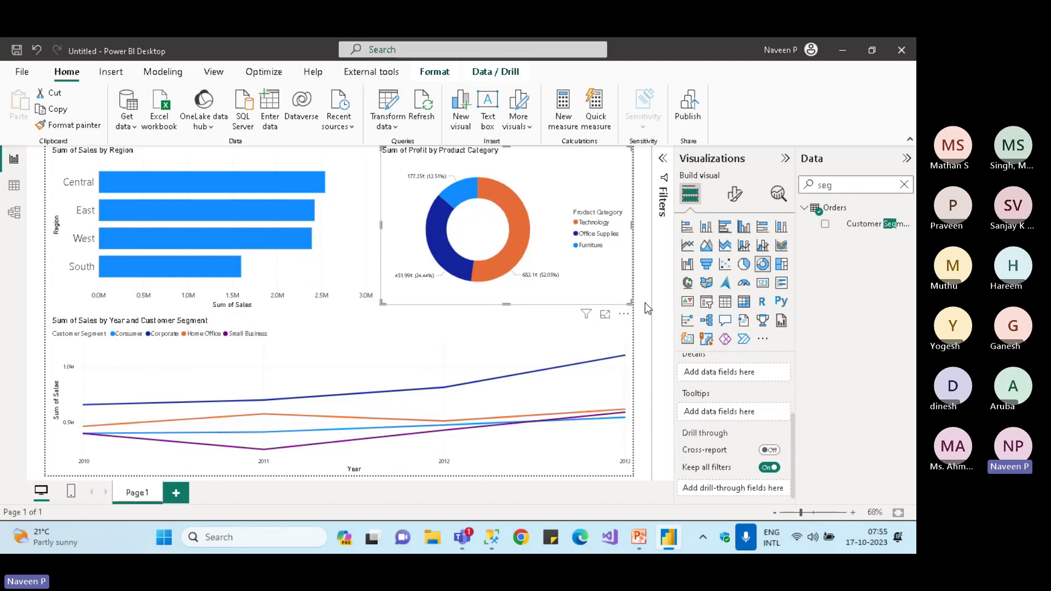
Clear the field search and collapse the Visualizations pane to free up space for the report canvas
click(905, 184)
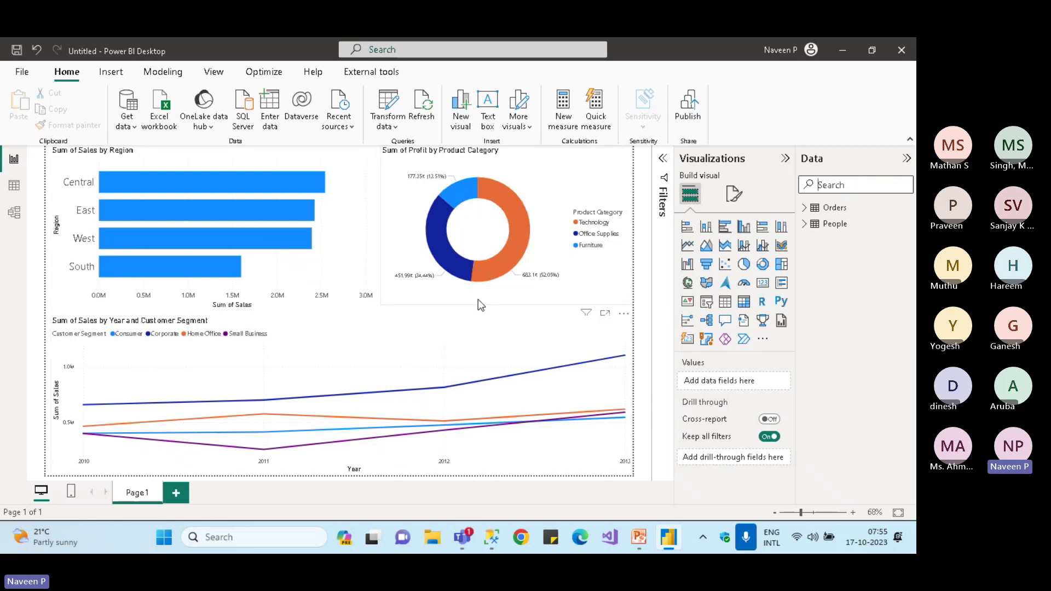
click(785, 159)
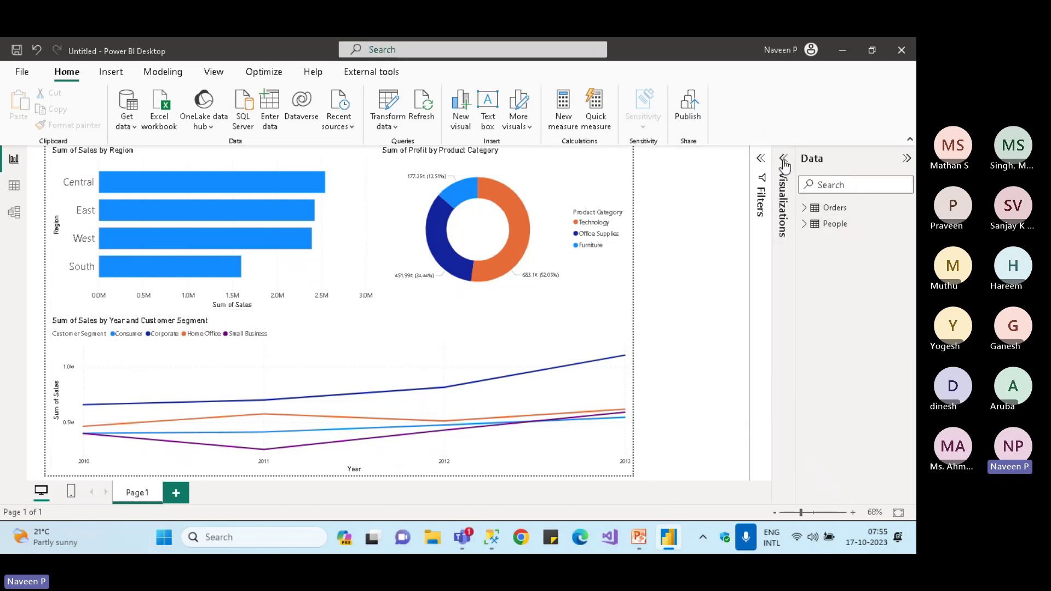
click(907, 159)
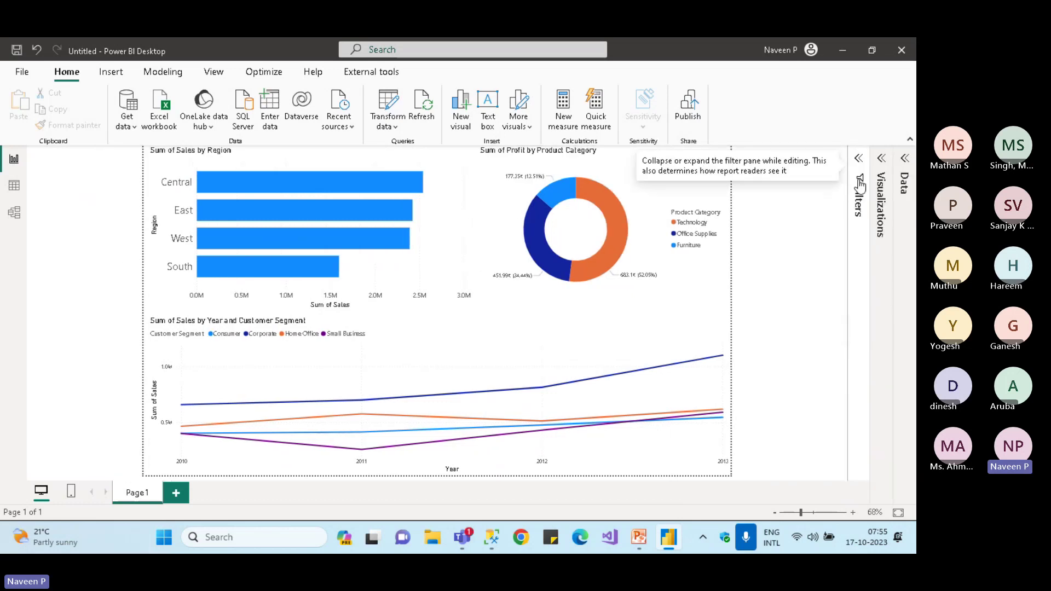
click(906, 162)
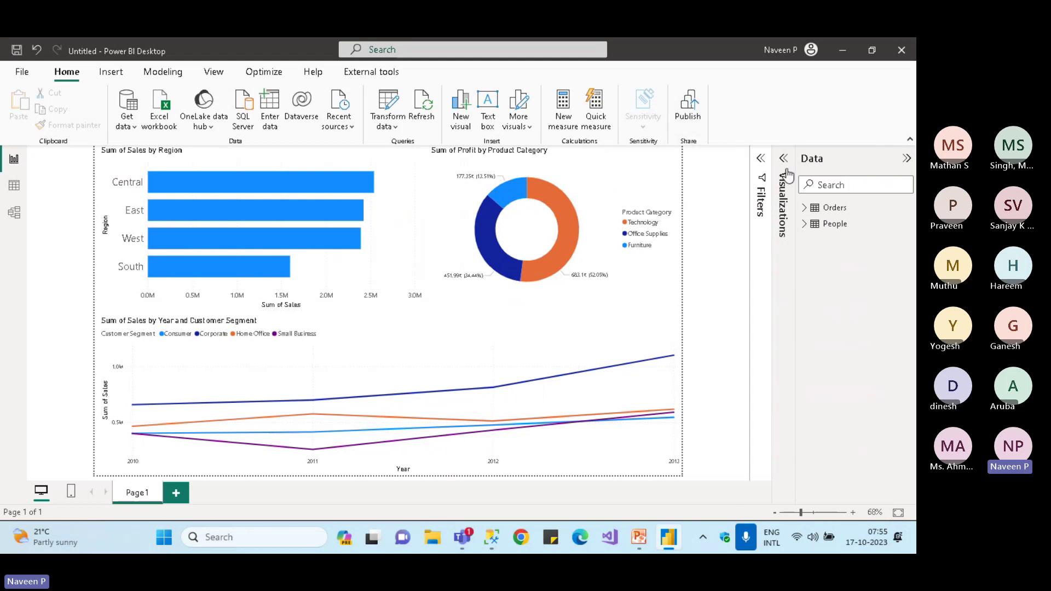
Start saving the report as a Power BI file named demo, choosing the Class PBIX Files folder as location
key(ctrl+s)
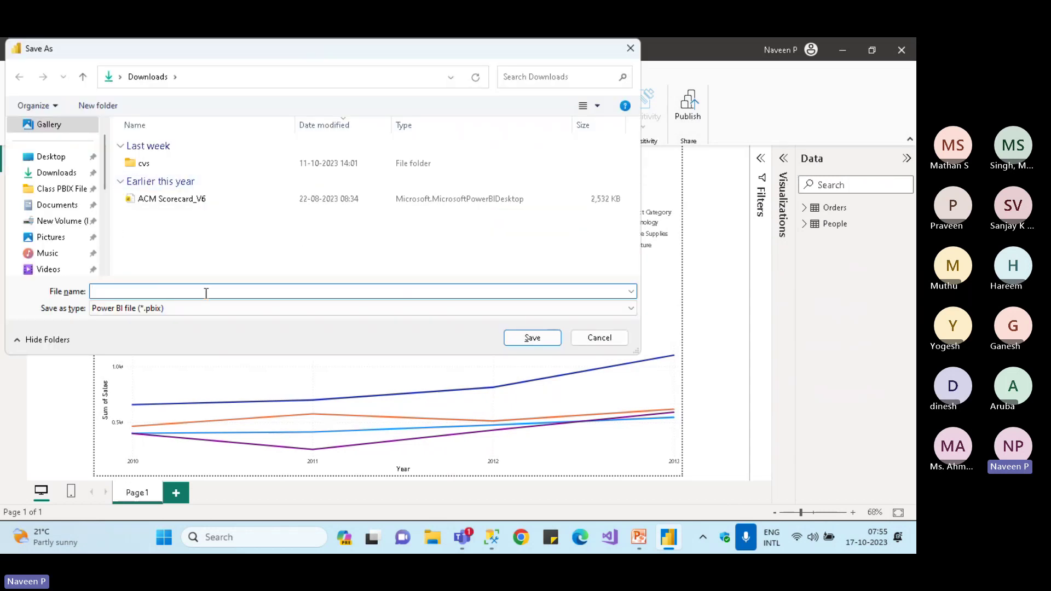
text(demo)
click(68, 159)
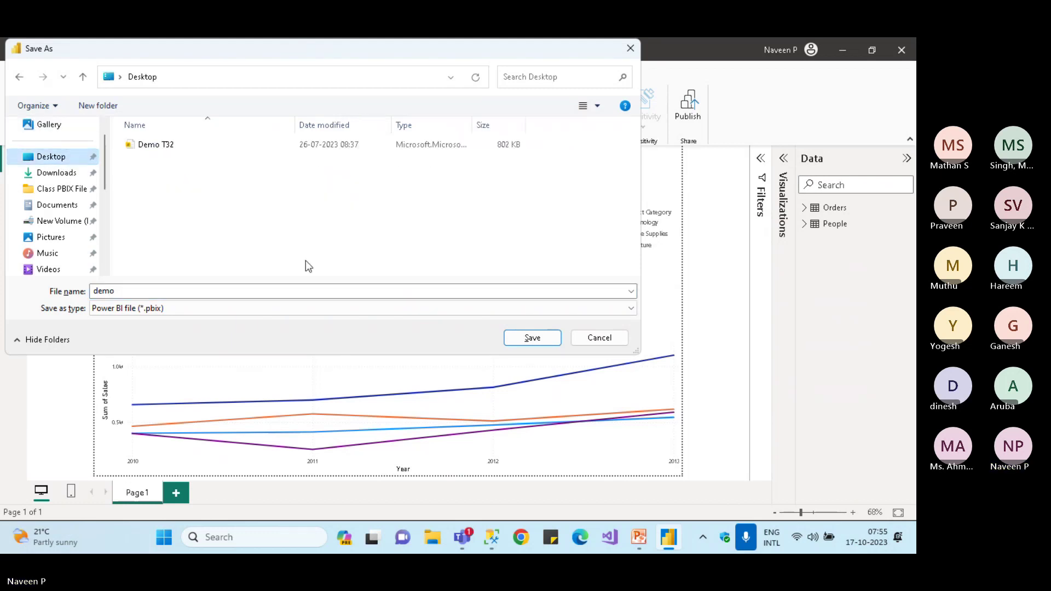
click(65, 190)
Create a new folder named Team33 in Class PBIX Files and save the report inside it
click(99, 105)
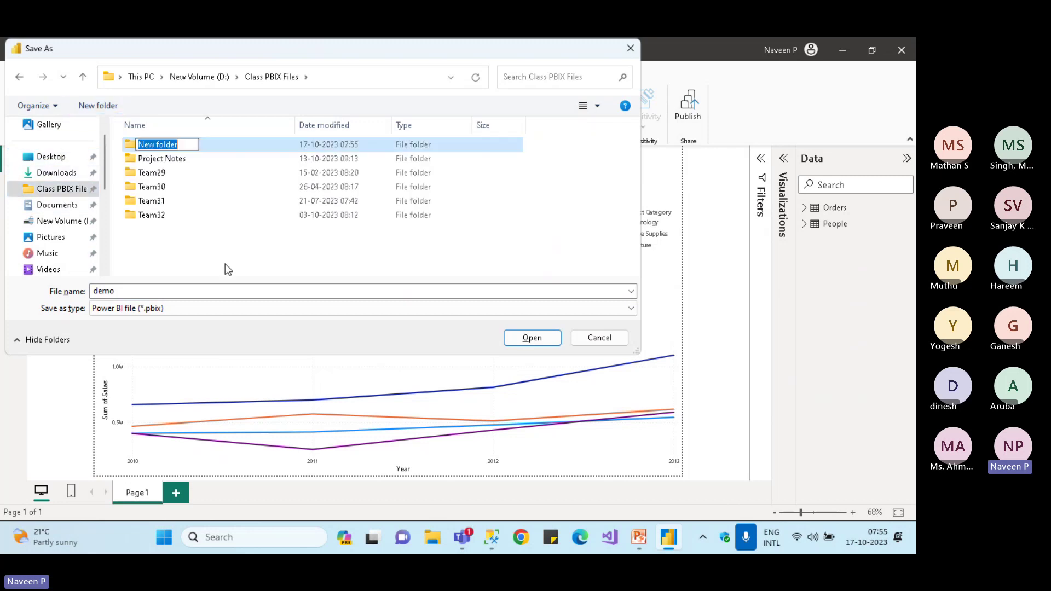
text(Tea)
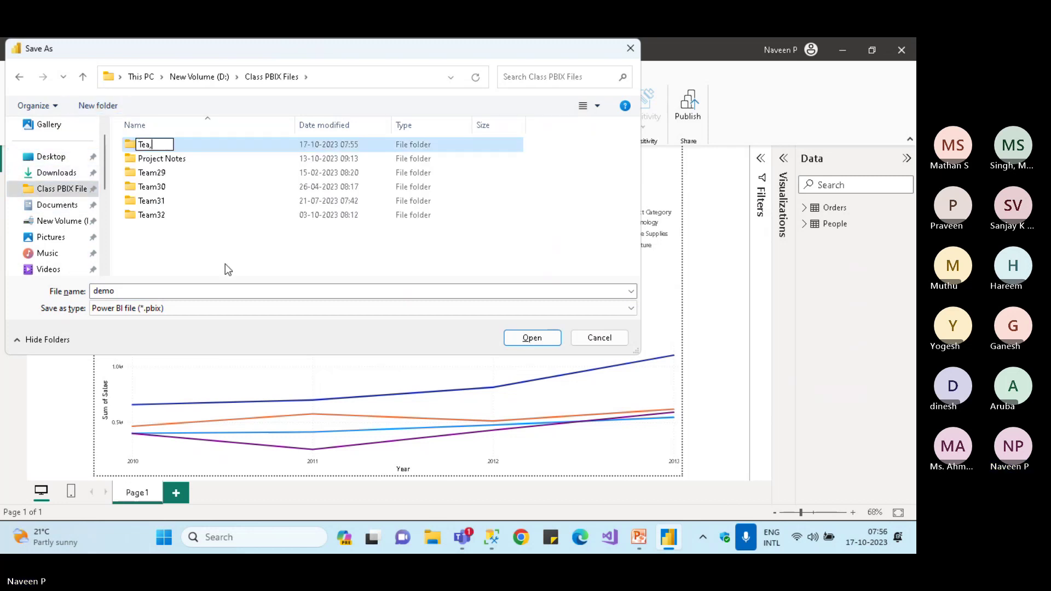
text(,)
key(BackSpace)
text(m3)
key(BackSpace)
text(33)
key(Return)
key(Return)
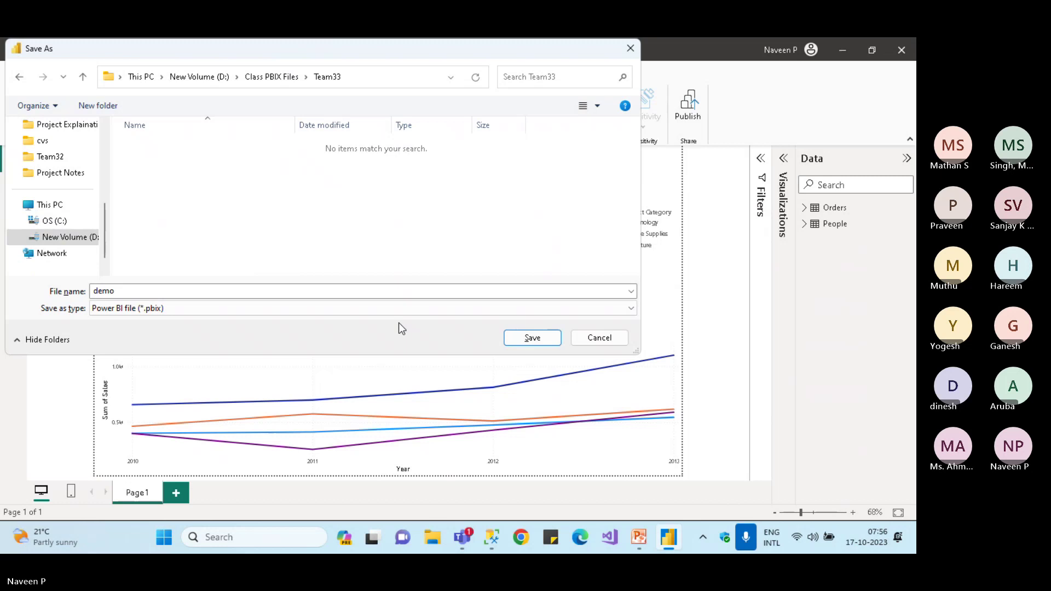
click(517, 338)
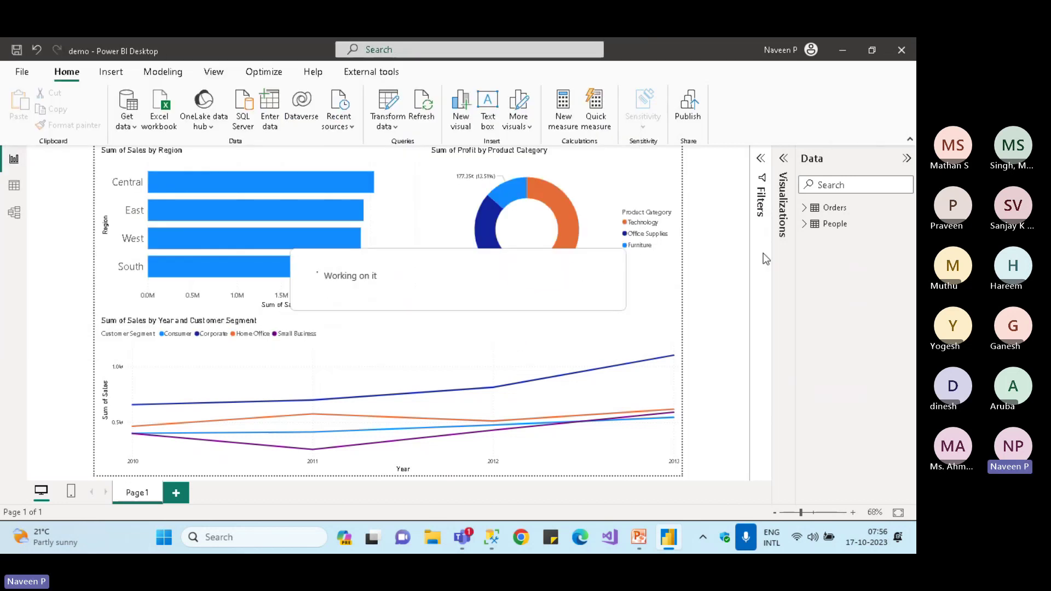
Publish the report to the Team32 workspace in Power BI
click(691, 113)
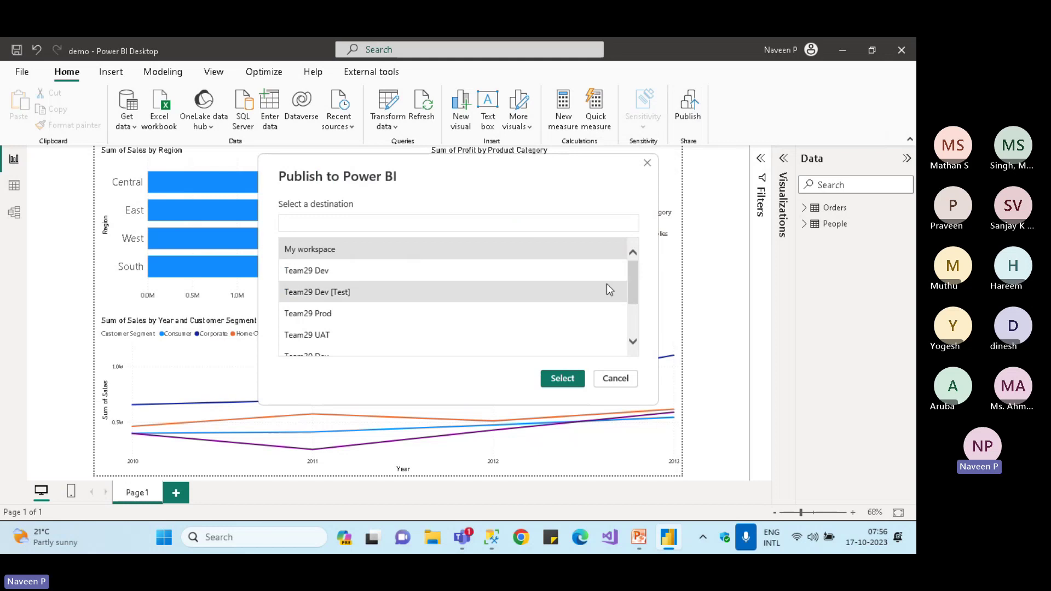
drag(633, 271, 630, 330)
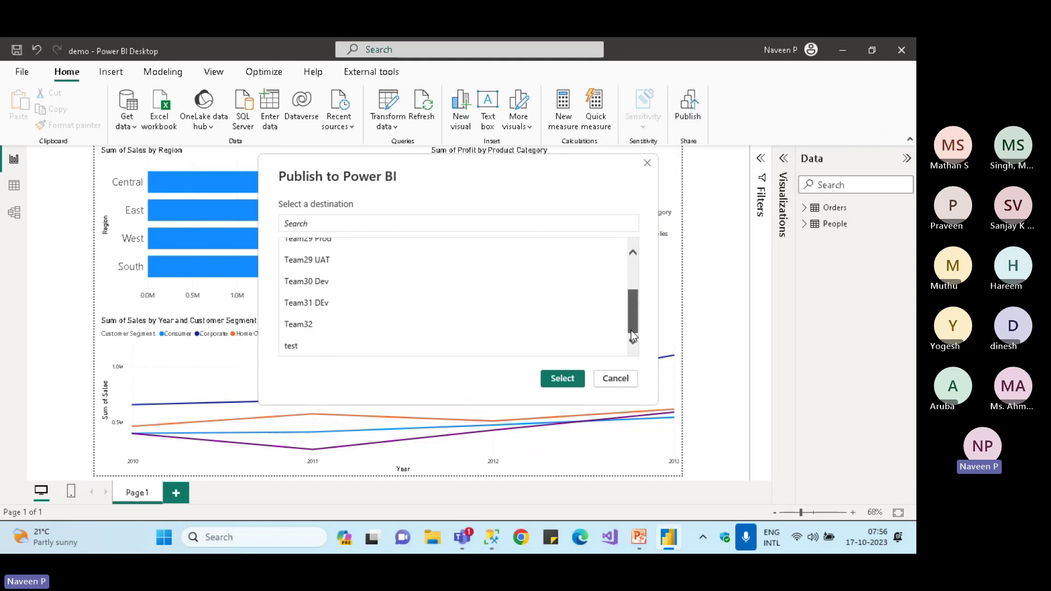
click(285, 328)
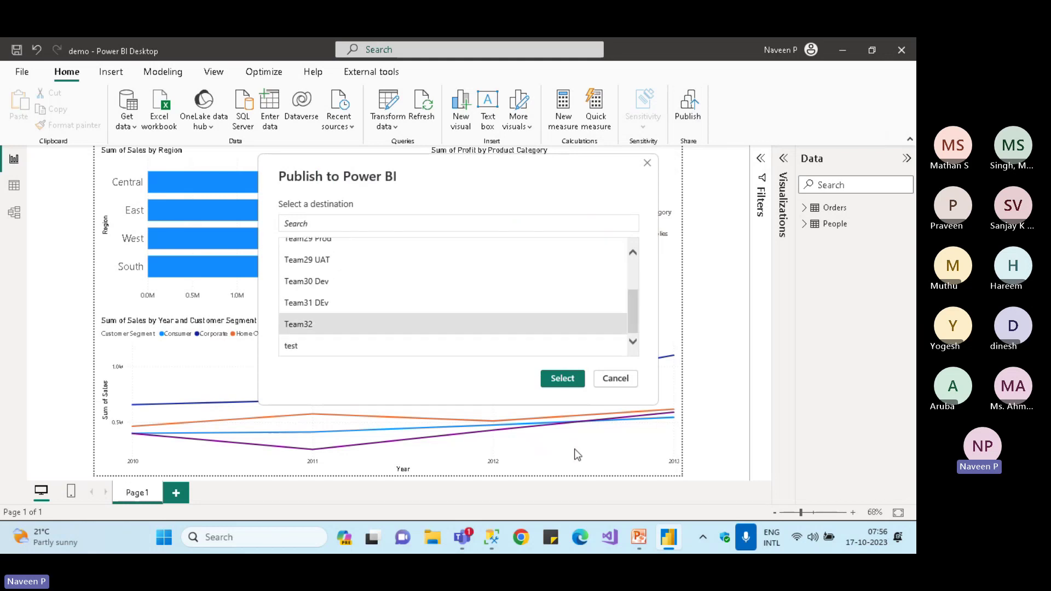
click(572, 379)
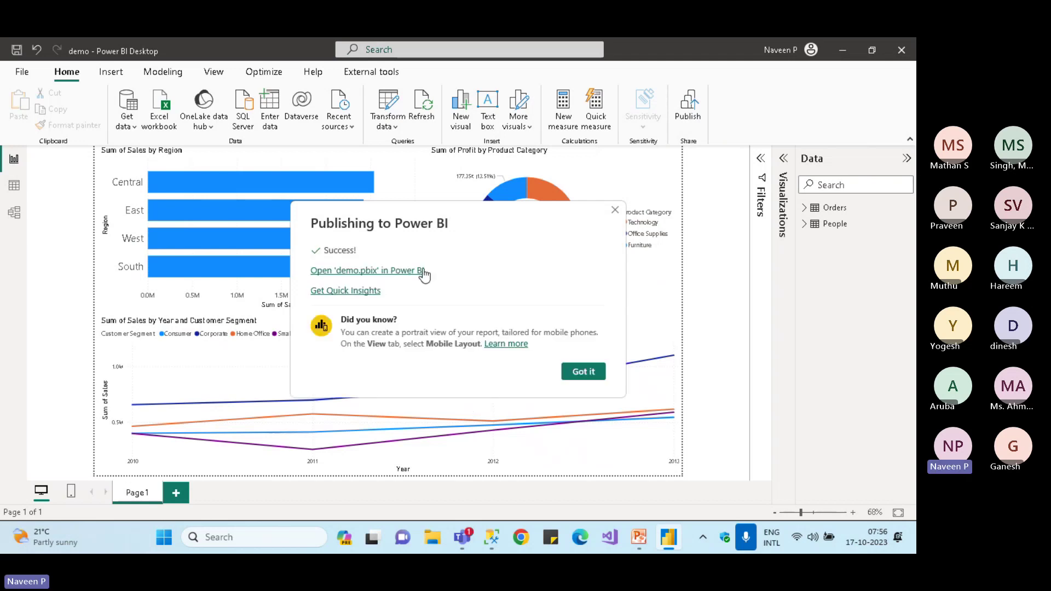
Open the published demo report in the Power BI service in Chrome and show it in full screen
click(522, 538)
click(407, 276)
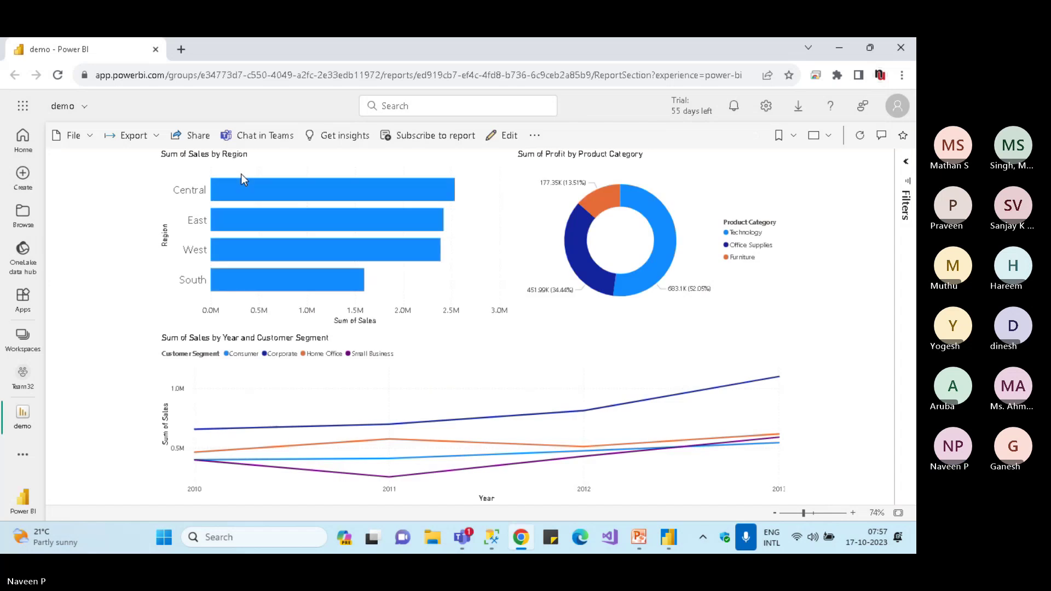
click(816, 135)
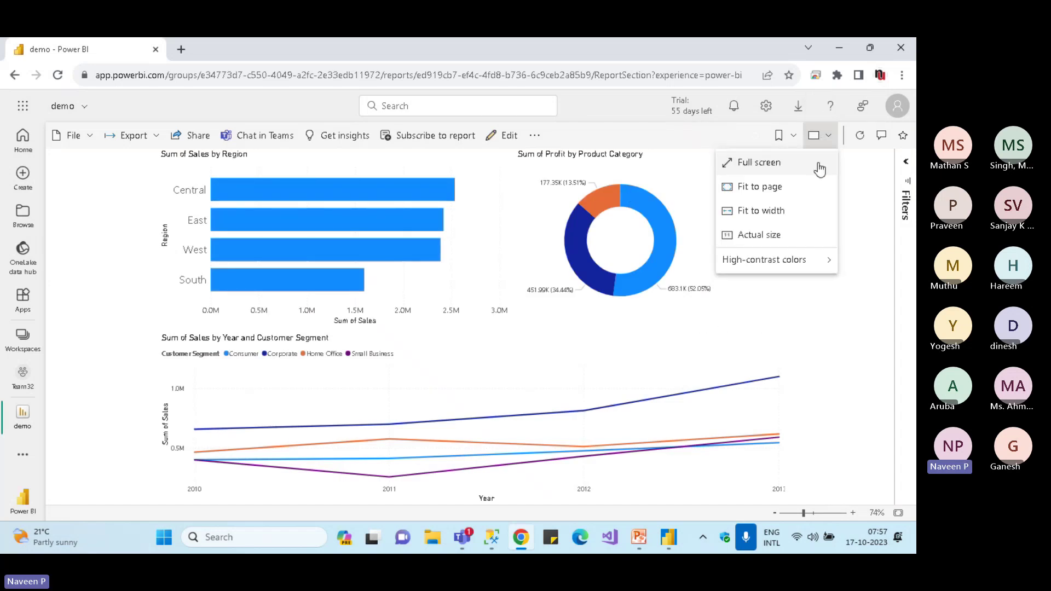
click(767, 171)
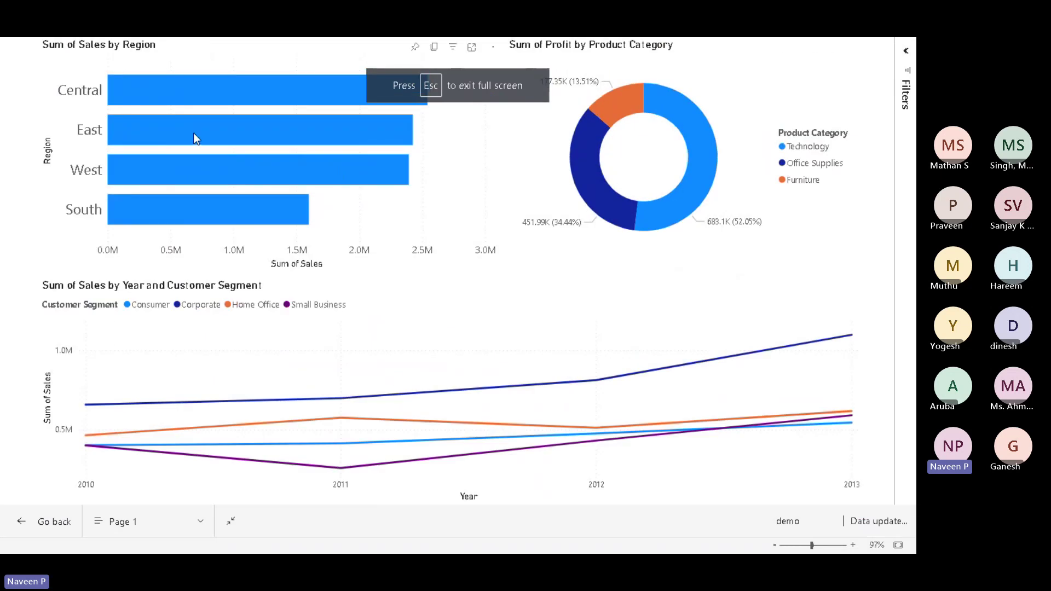
Test cross-highlighting with the East bar and the Furniture and Office Supplies slices, clearing each selection, and exit full screen
click(194, 134)
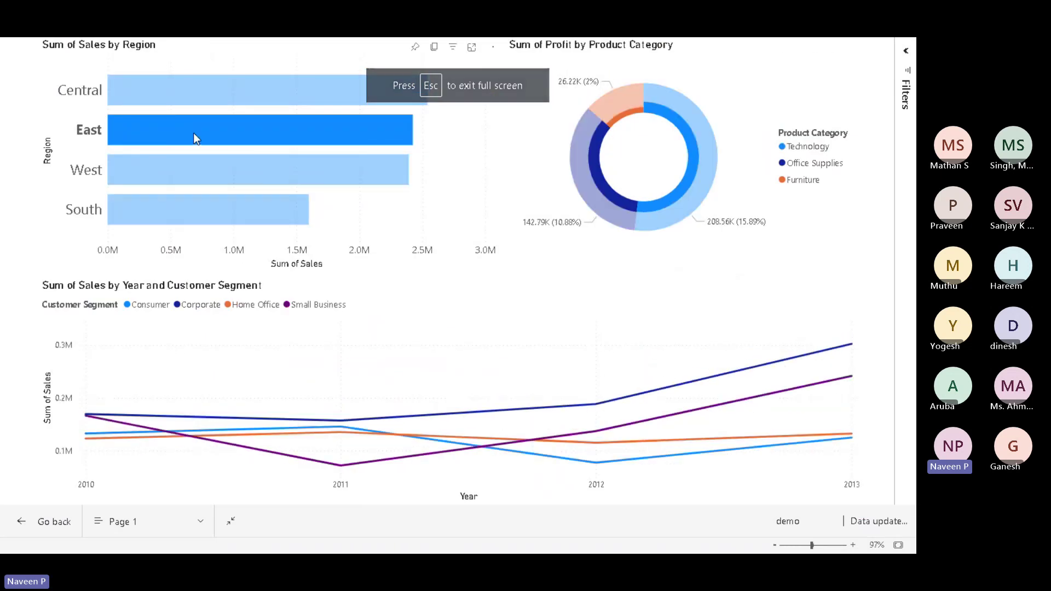
click(194, 134)
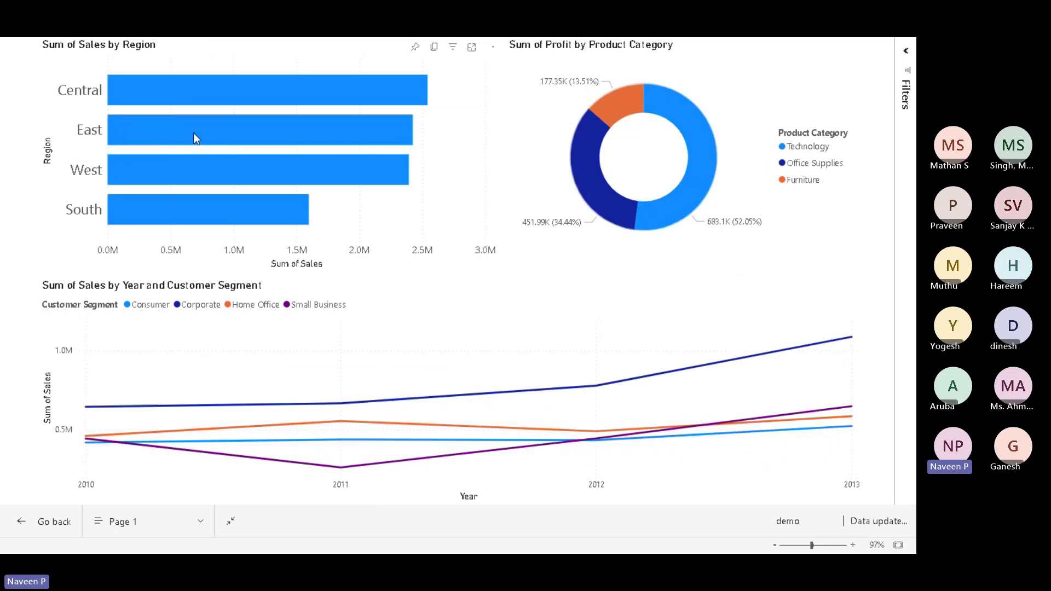
click(621, 113)
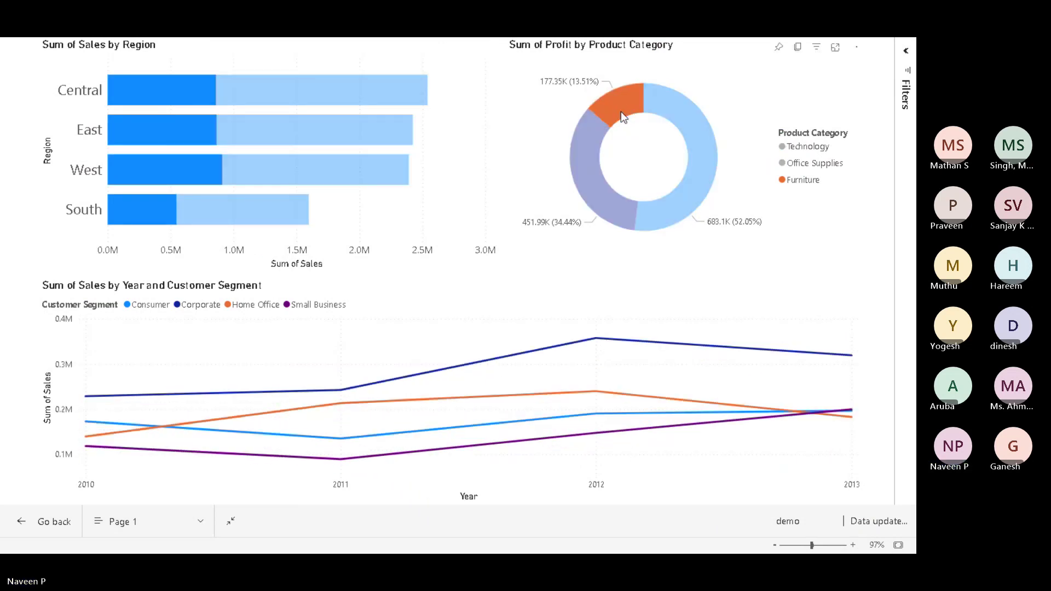
click(622, 114)
click(592, 143)
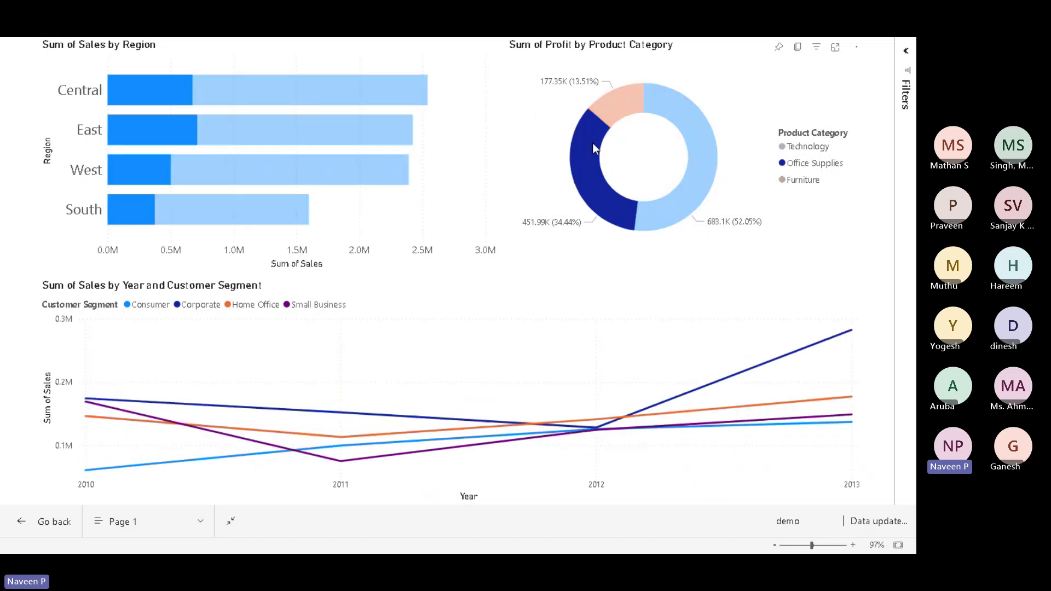
click(592, 143)
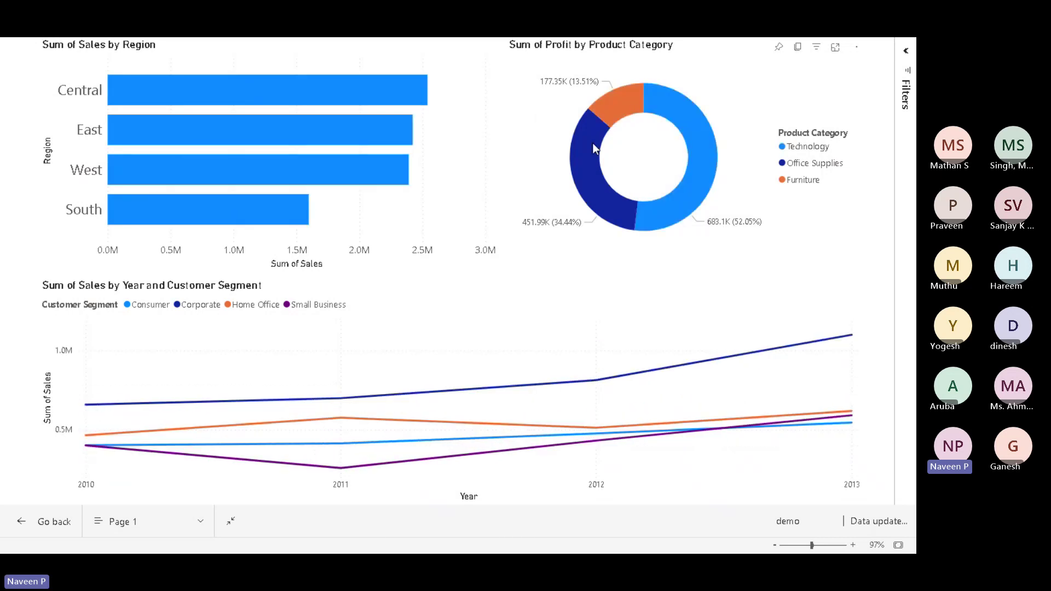
key(Escape)
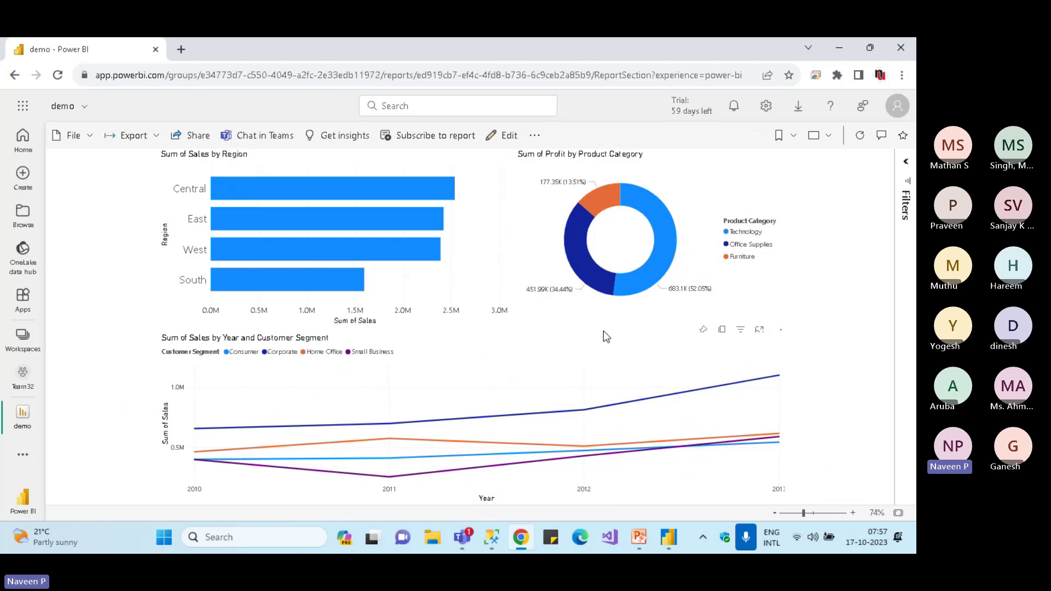
Return to Power BI Desktop, dismiss the publishing message, and close the browser window with the published report
click(668, 542)
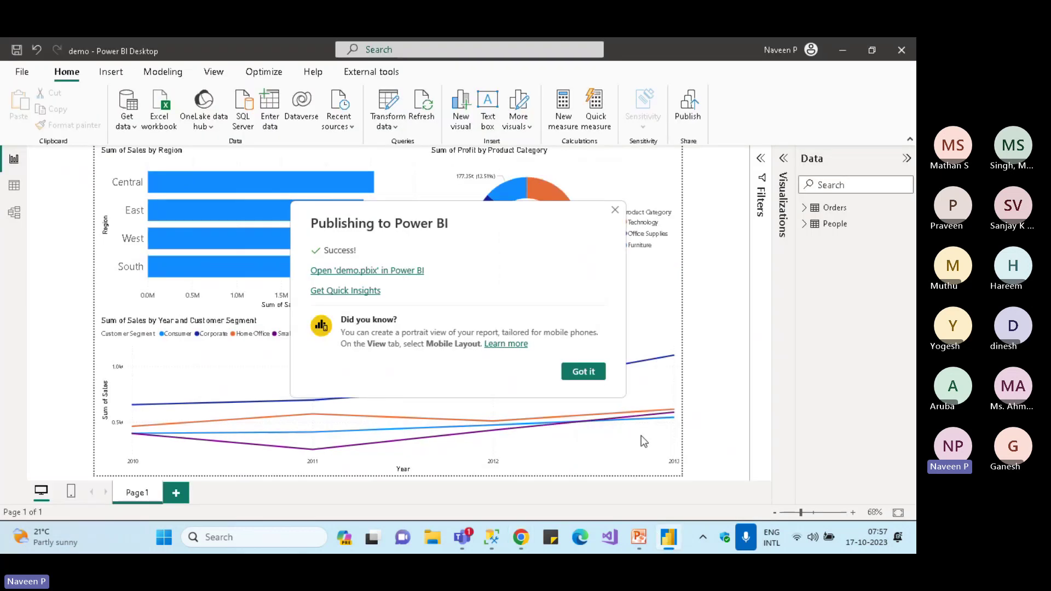
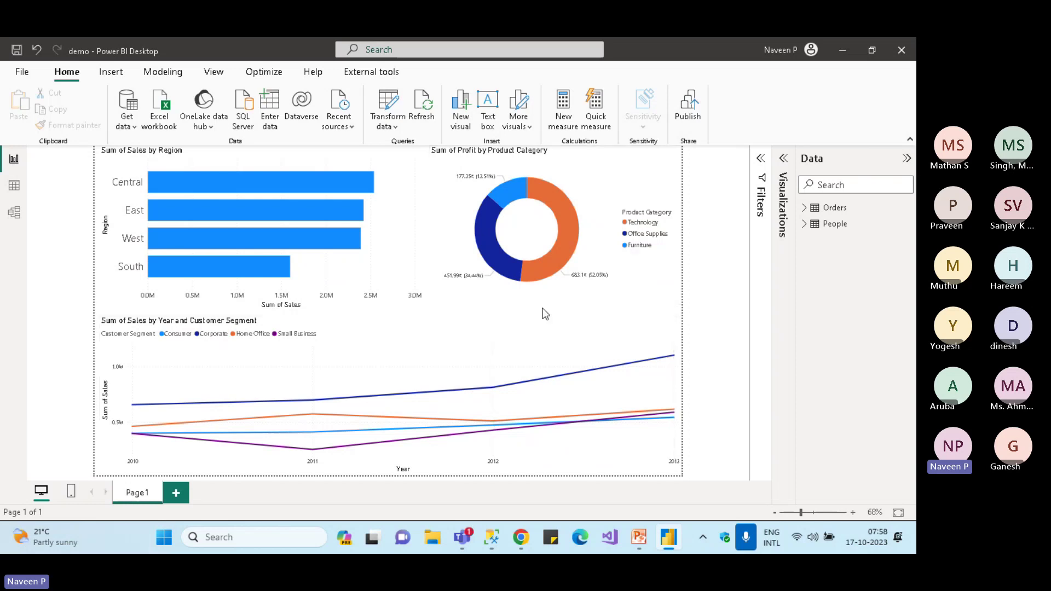
click(527, 541)
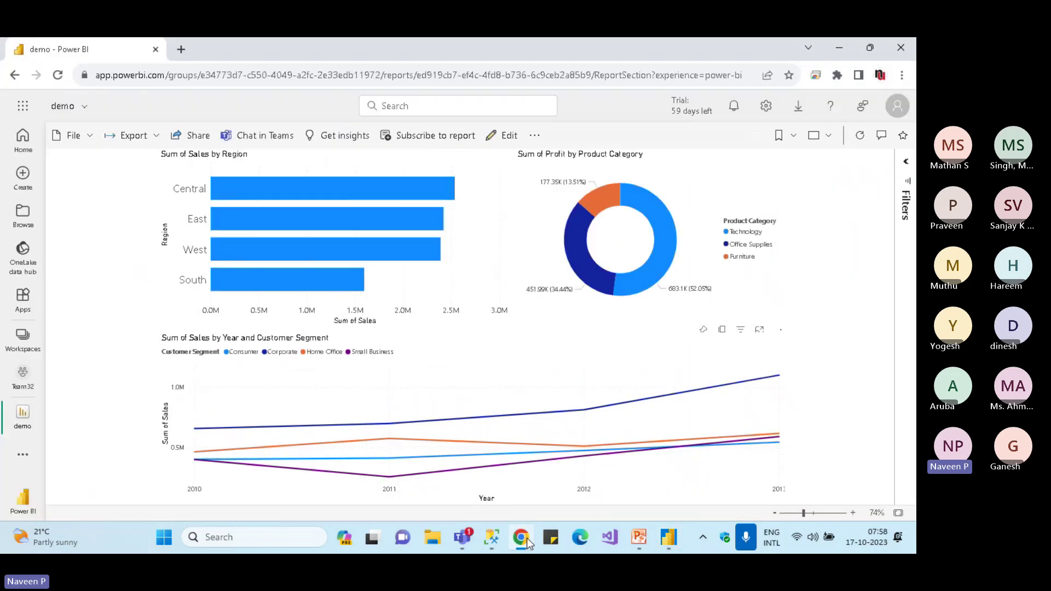
click(901, 48)
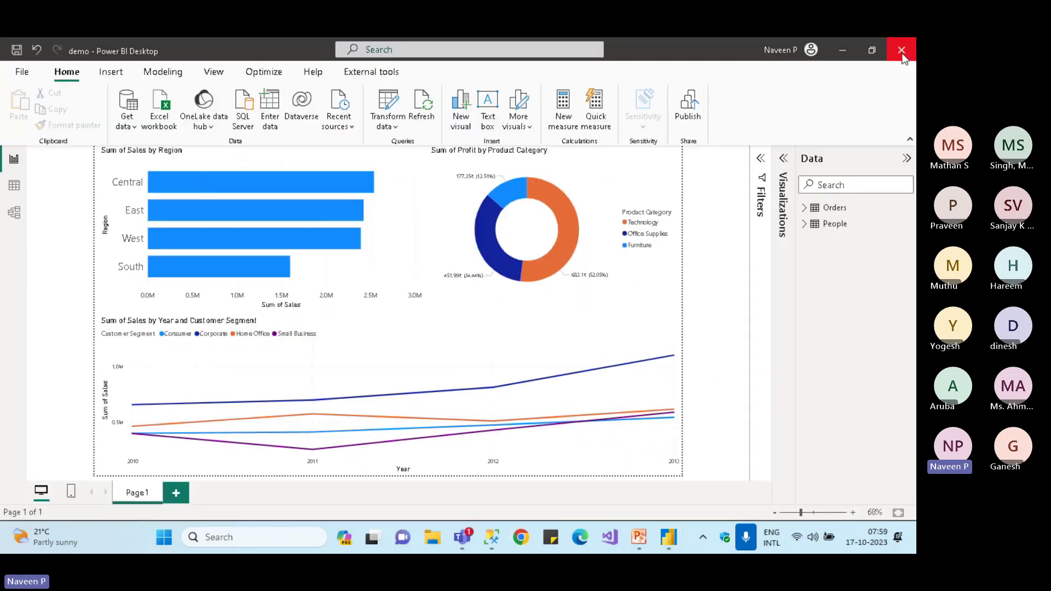
Switch to the PowerPoint presentation and show slide 12 with the Power BI Desktop interface
click(639, 537)
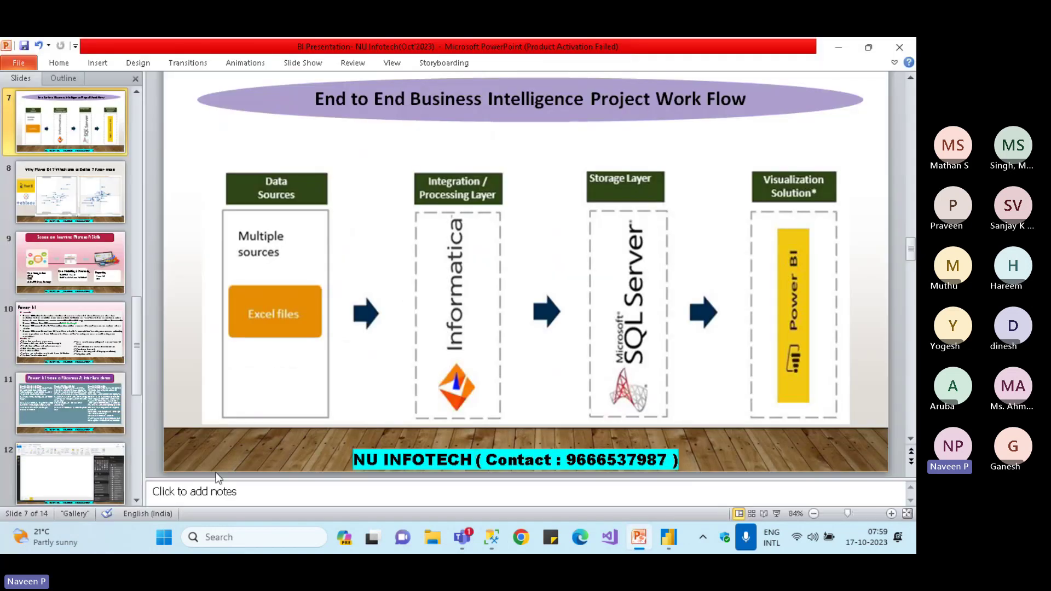
click(71, 470)
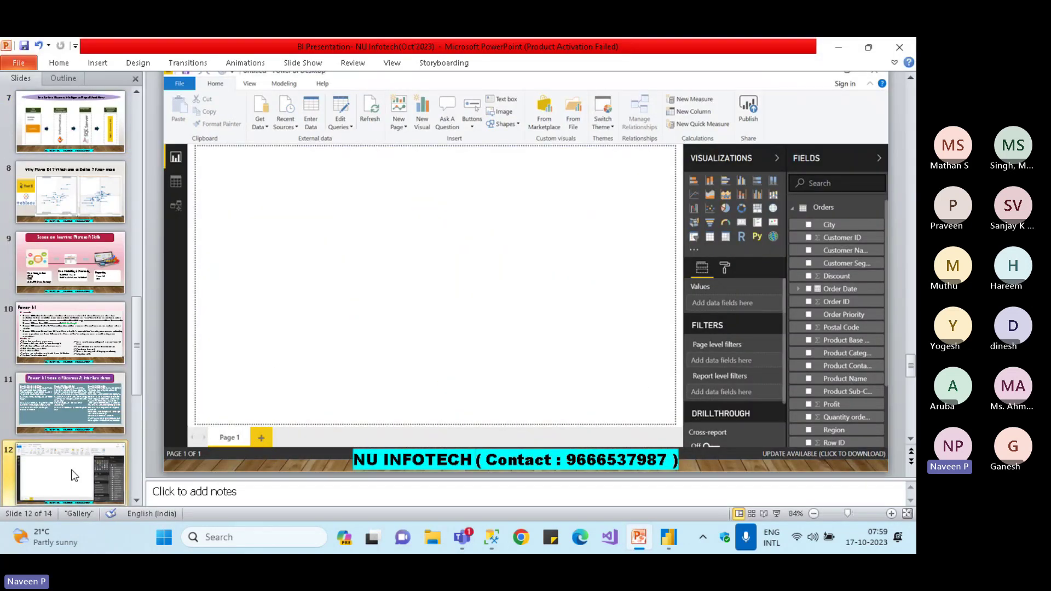
Show the Roadmap of Training slide, place the text cursor after Data Warehousing, and return to the first slide
key(Down)
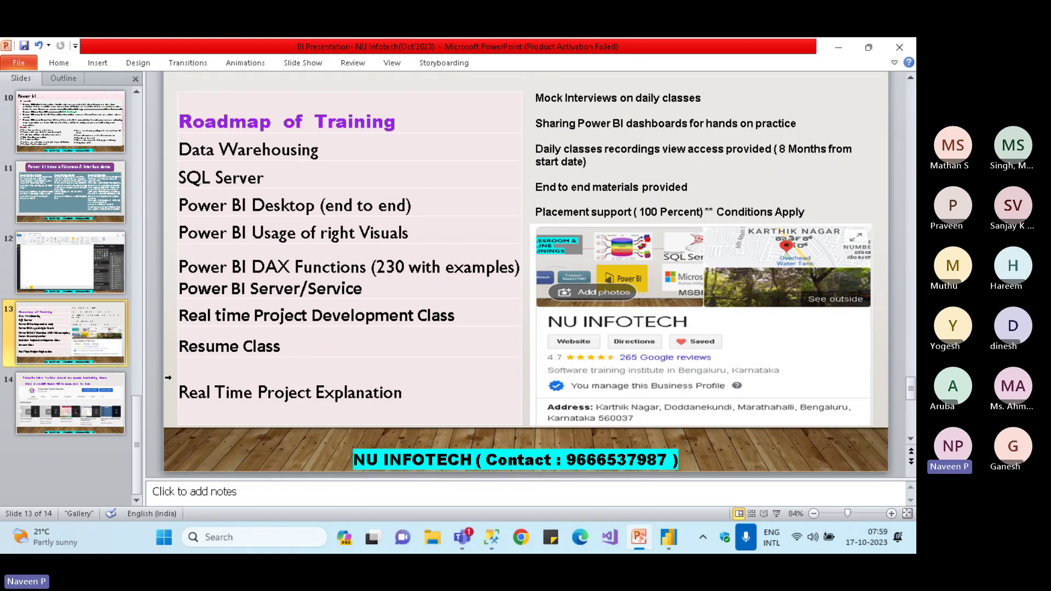
click(345, 150)
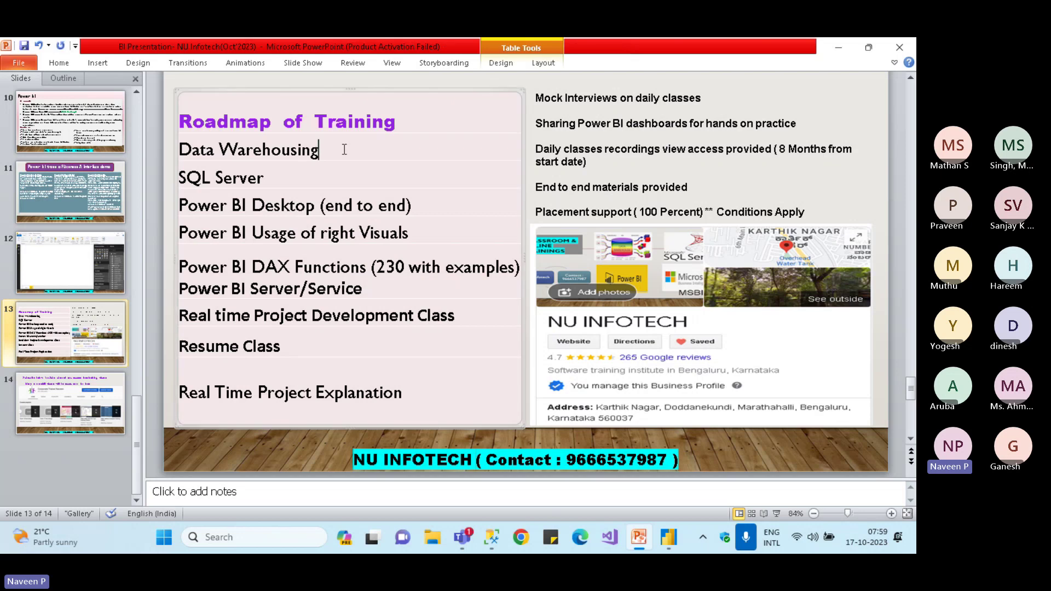
click(82, 279)
key(Up)
key(Up)
key(Home)
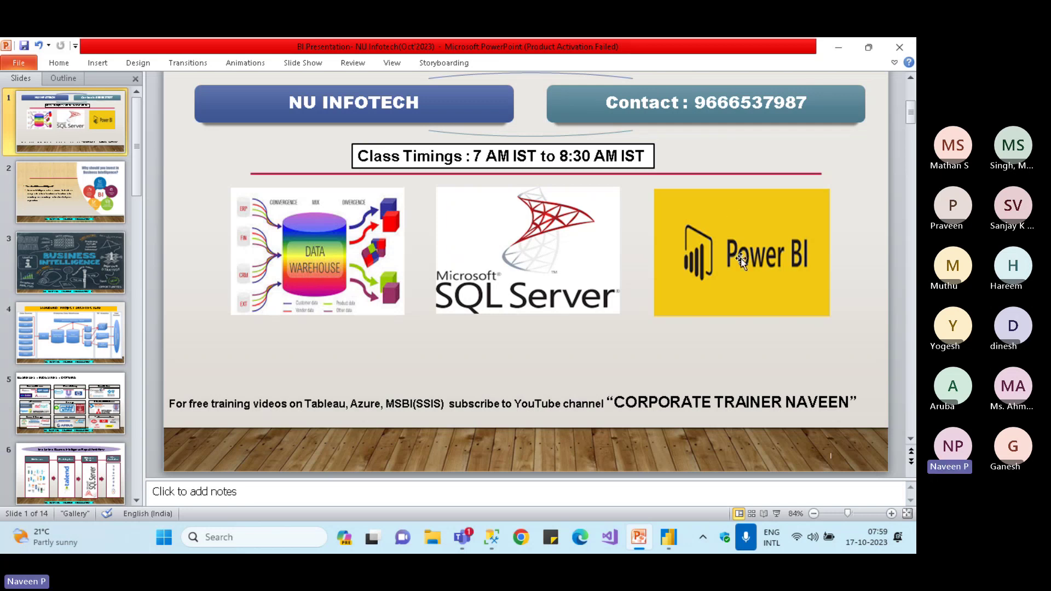
Go through the slides from the first to the Roadmap of Training slide and place the text cursor after Power BI Desktop (end to end)
key(Down)
key(Down)
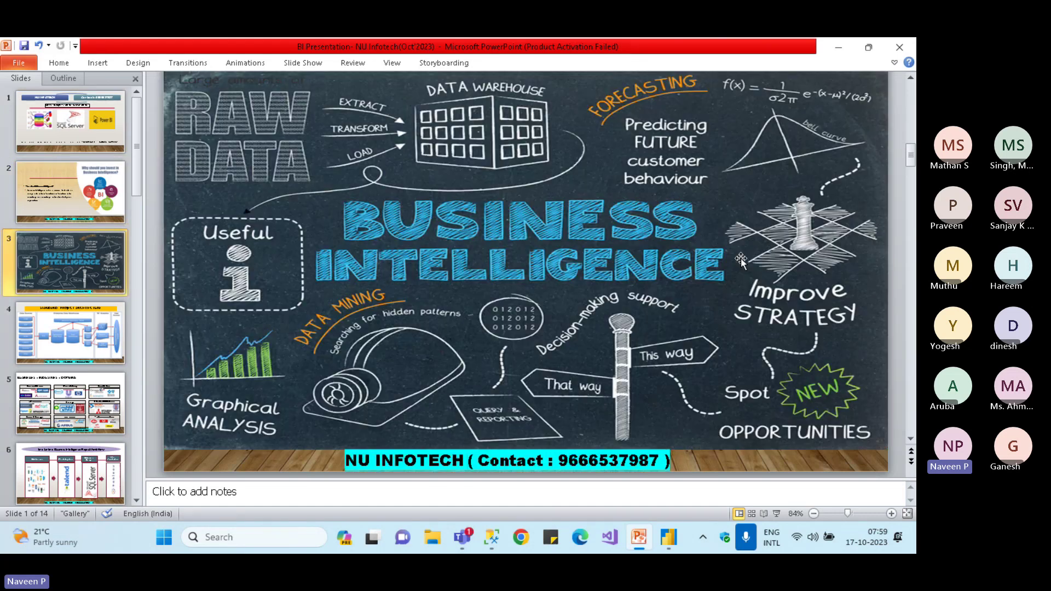
key(Down)
key(Down)
key(Down)
key(Down)
key(Down)
key(Down)
key(Down)
key(Down)
key(Down)
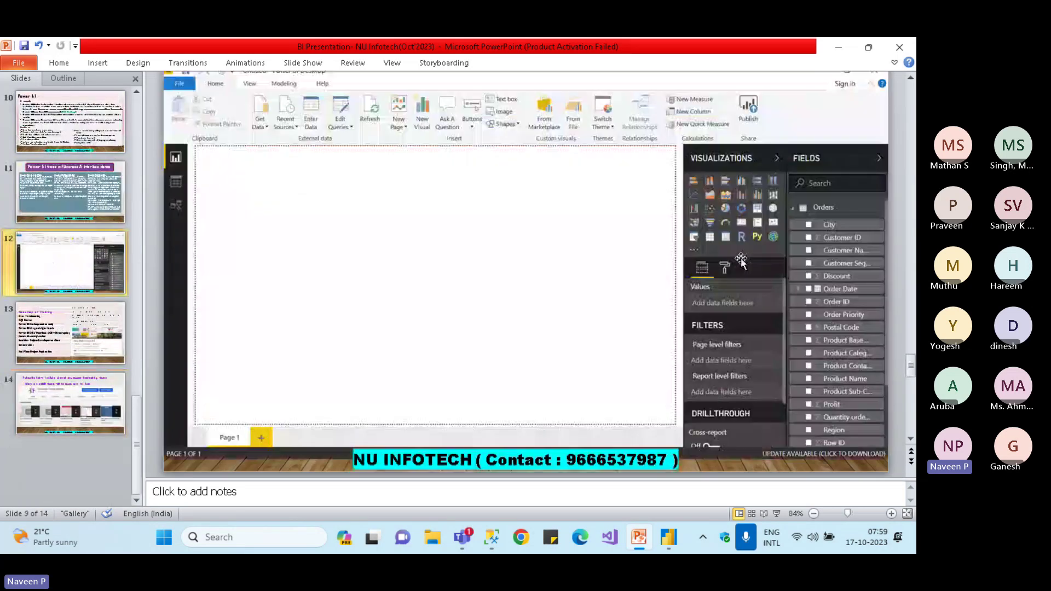
key(Down)
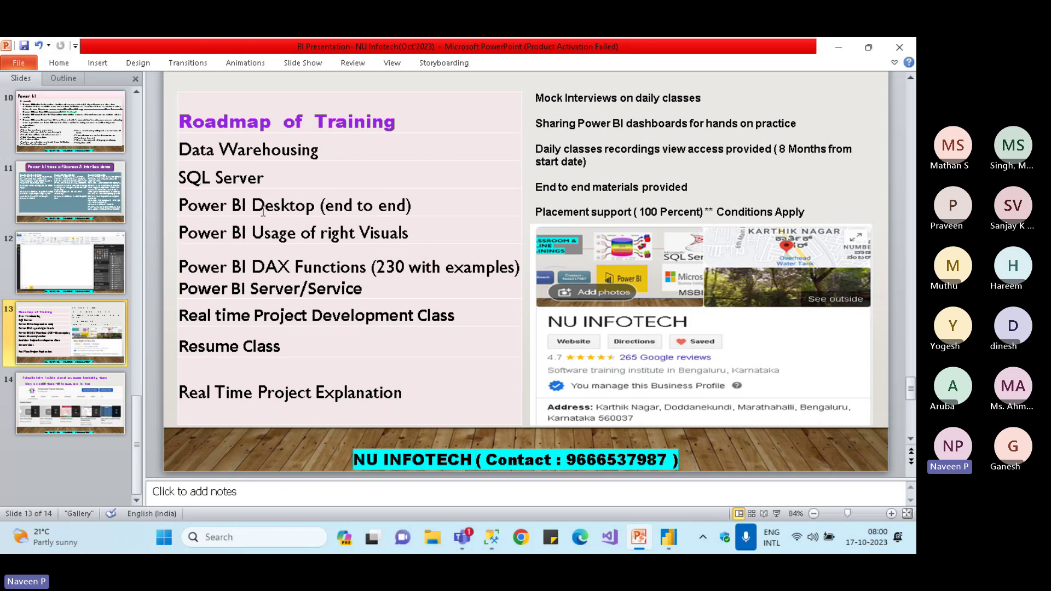
click(446, 209)
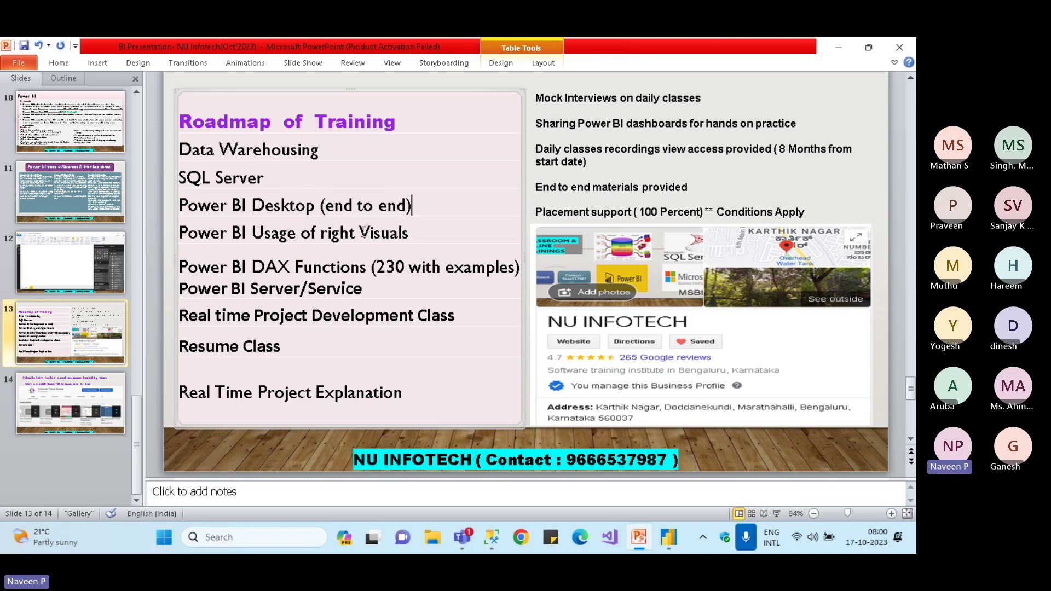
Switch to Power BI Desktop and examine the insert, modeling, view, optimization and external tool commands, ending on the home commands
click(667, 537)
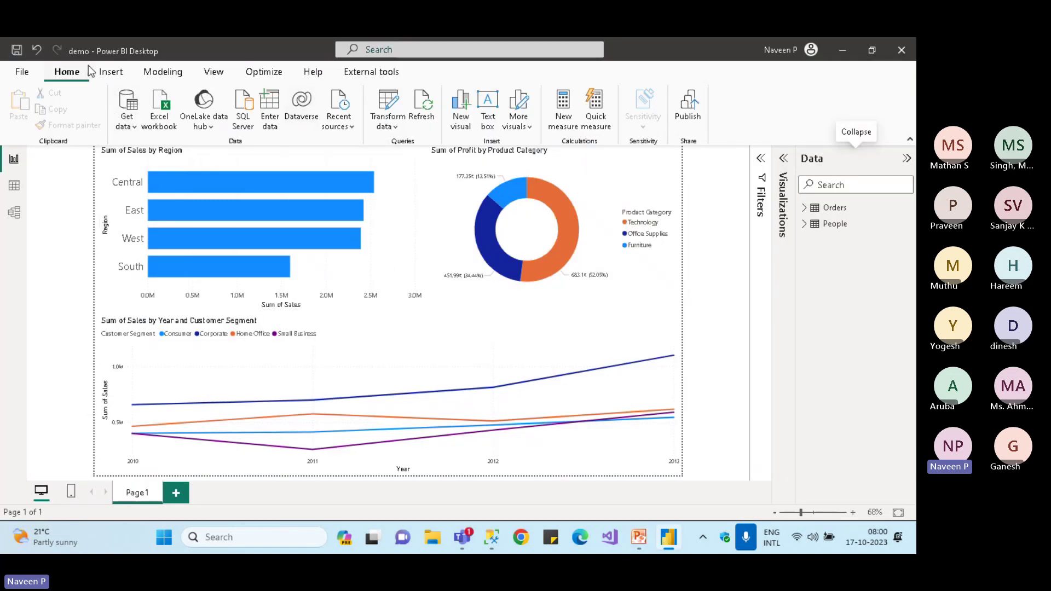
click(110, 71)
click(184, 73)
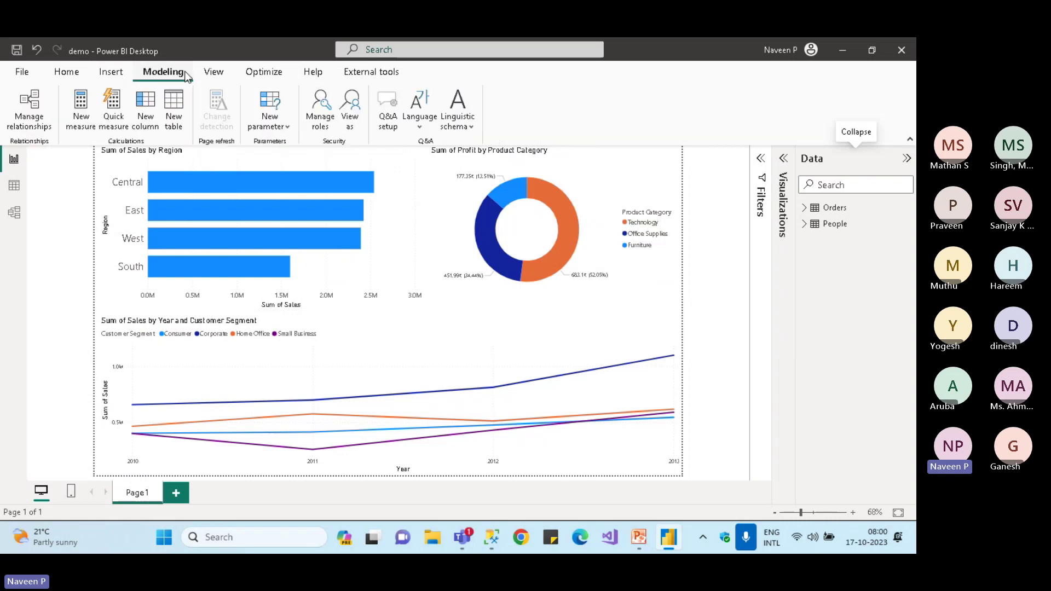
click(214, 74)
click(265, 77)
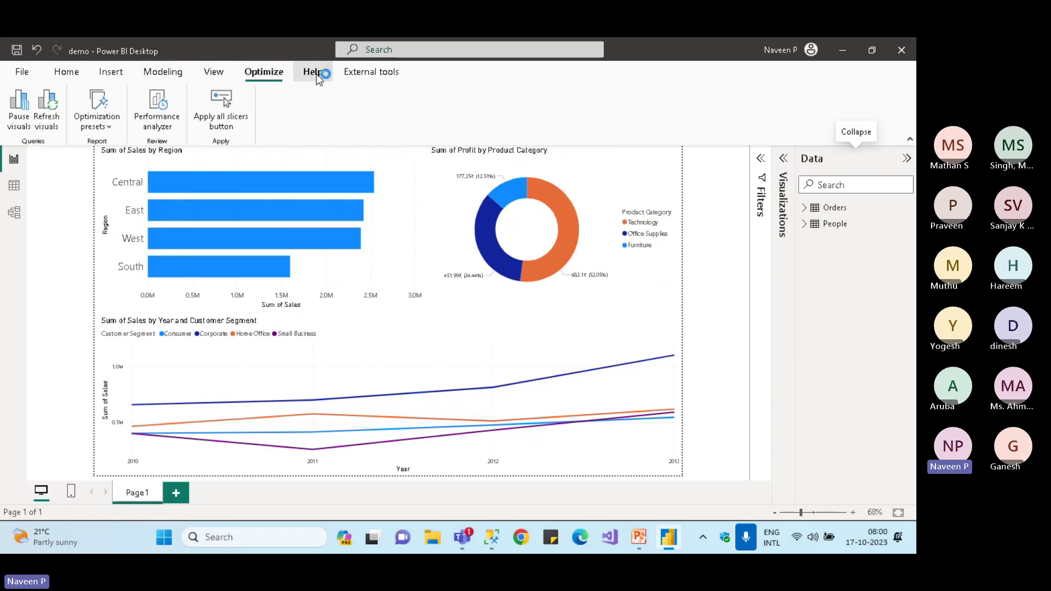
click(370, 80)
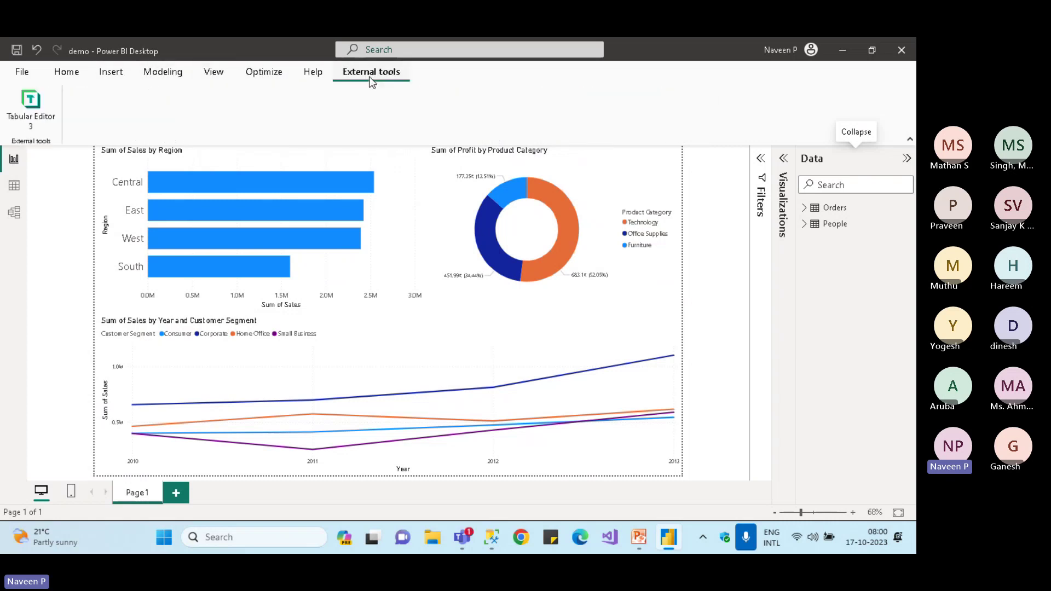
click(73, 75)
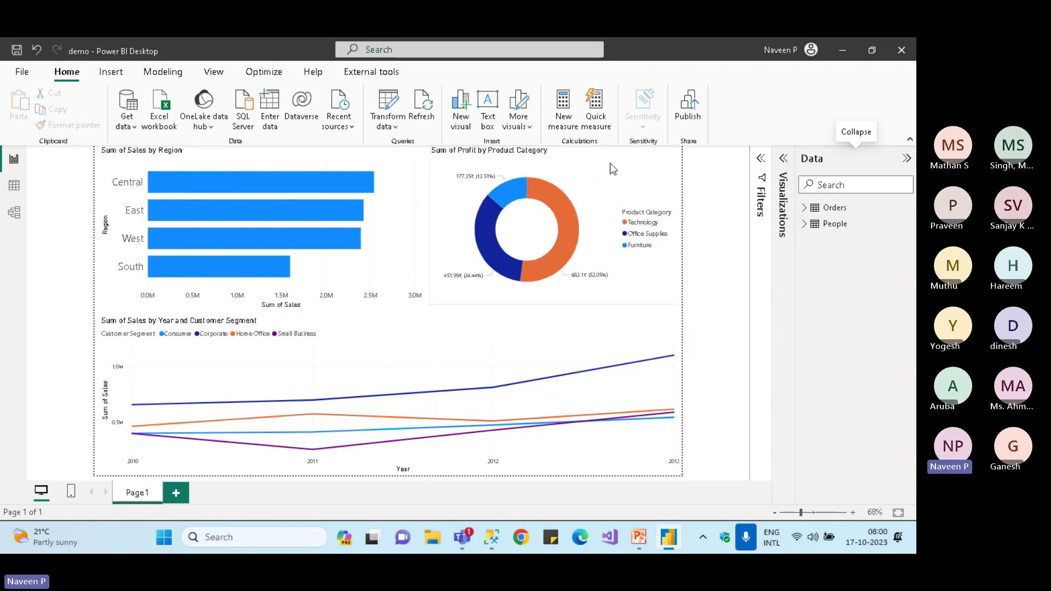
click(387, 76)
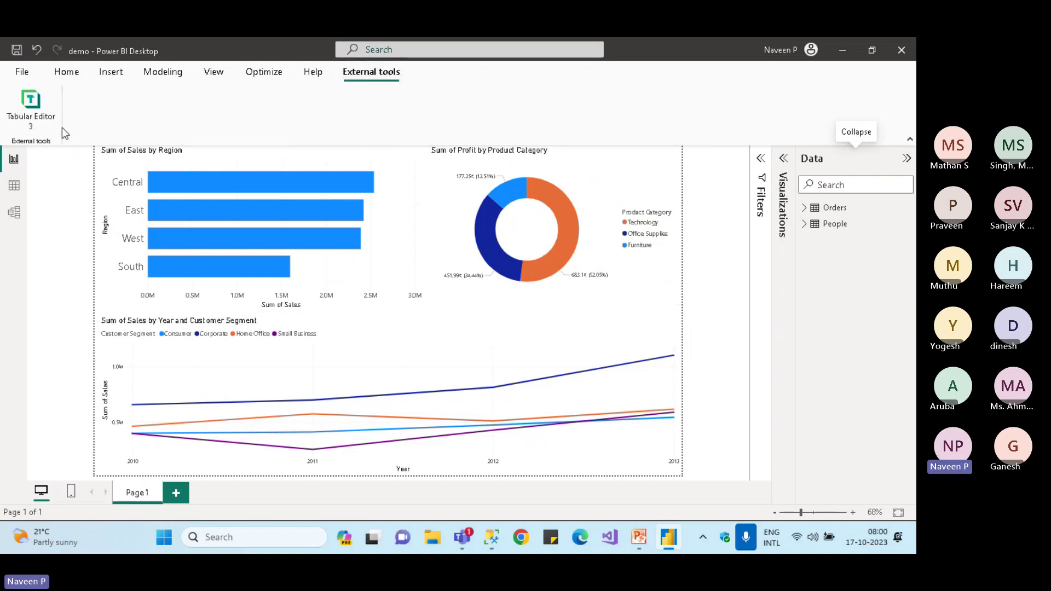
click(77, 74)
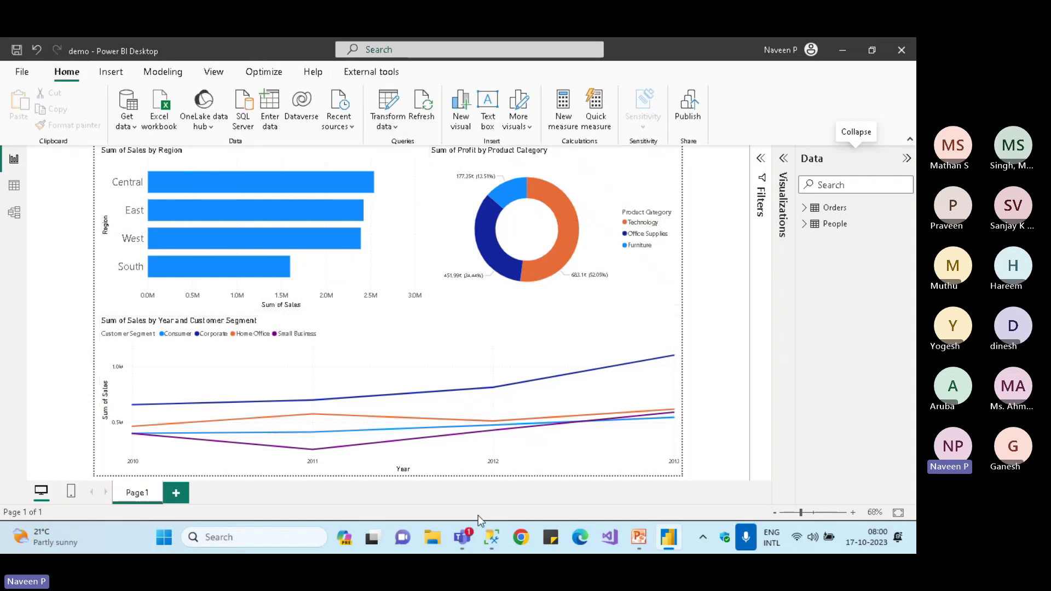
Return to the PowerPoint roadmap slide and point out the Power BI Desktop, Usage of right Visuals and DAX Functions entries in turn
click(638, 539)
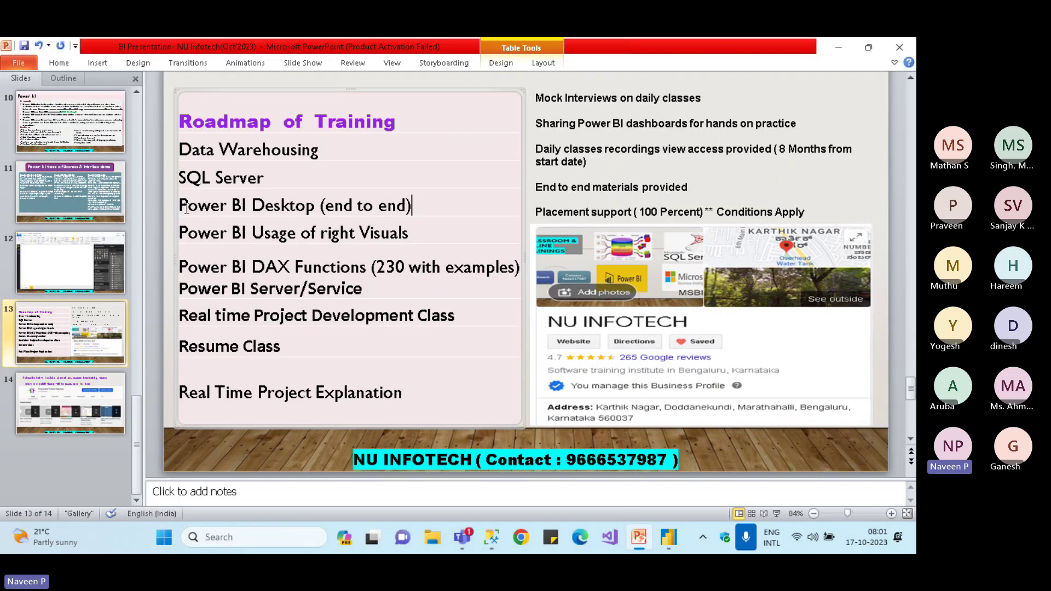
click(161, 204)
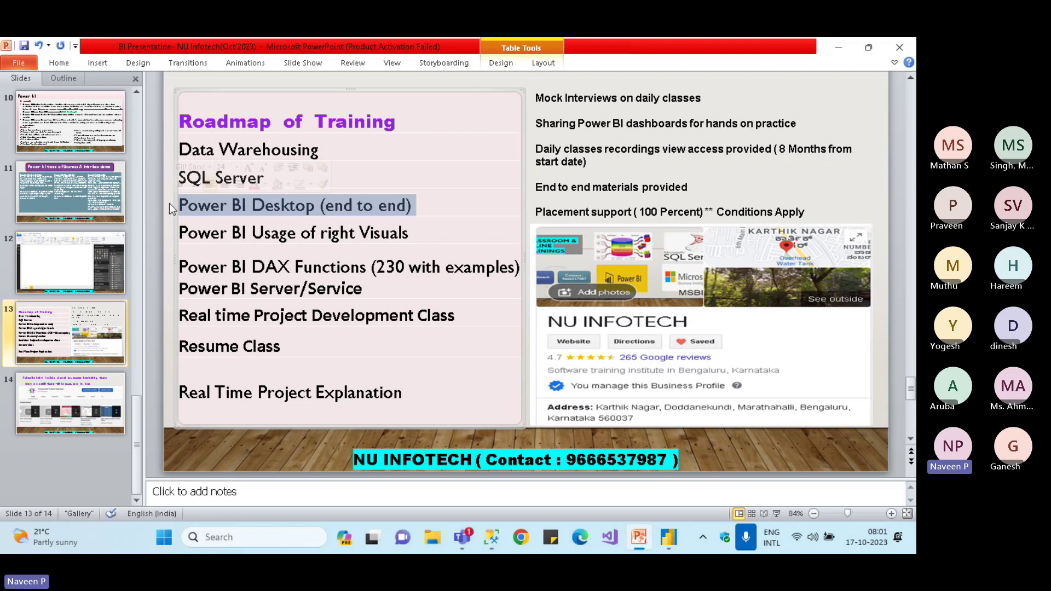
click(169, 203)
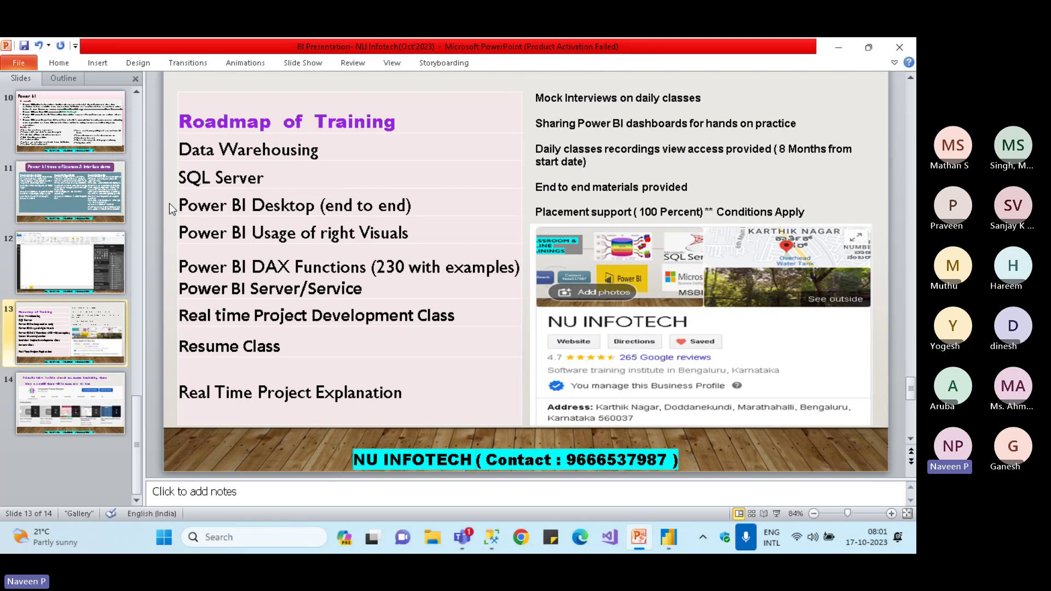
click(437, 209)
click(416, 236)
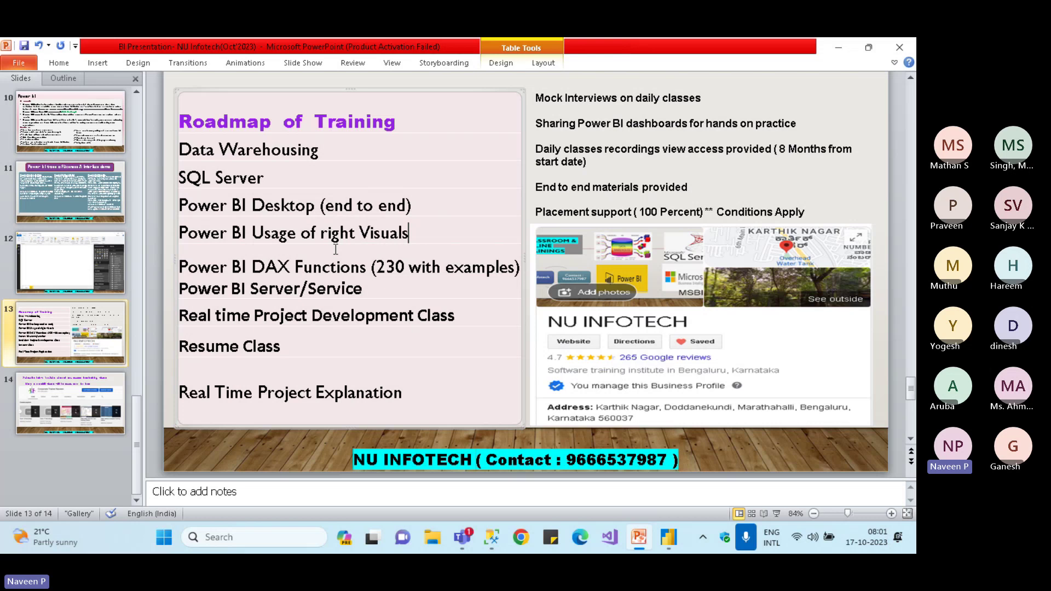
click(366, 267)
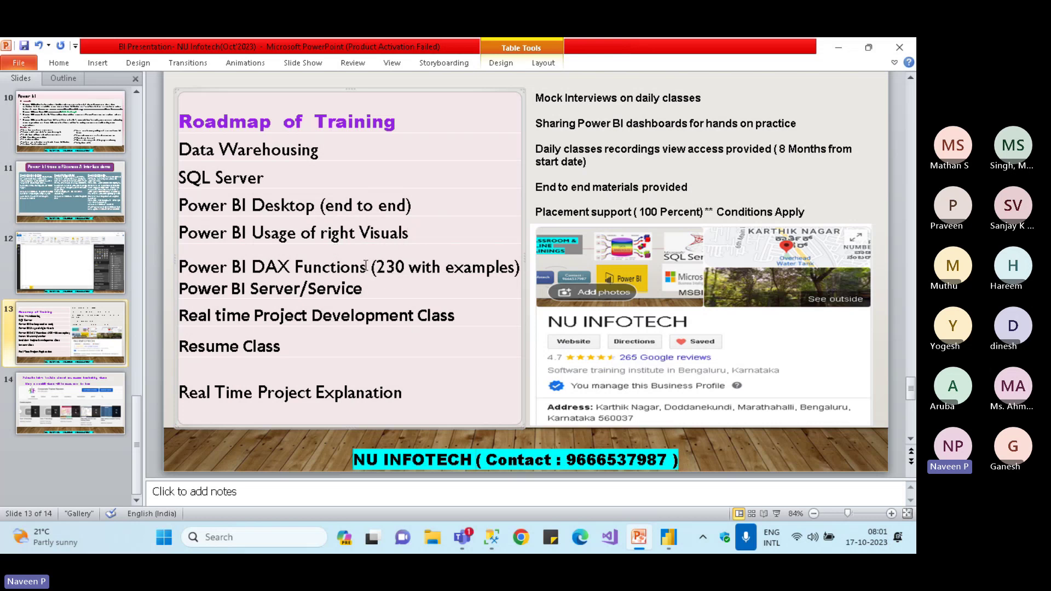